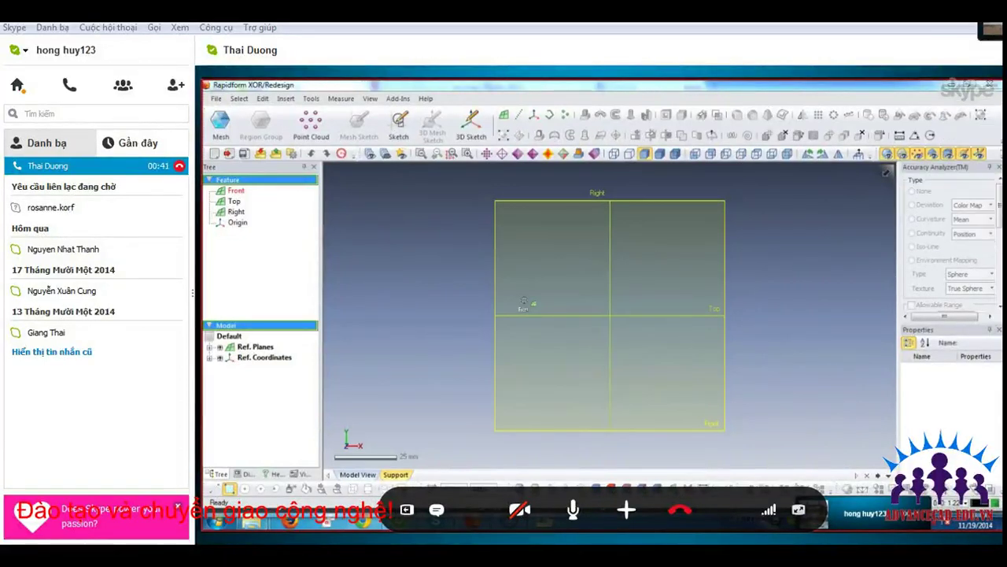
# Maximize the shared screen, select the Top plane, and close then restore the Accuracy Analyzer panel.
pyautogui.click(798, 509)
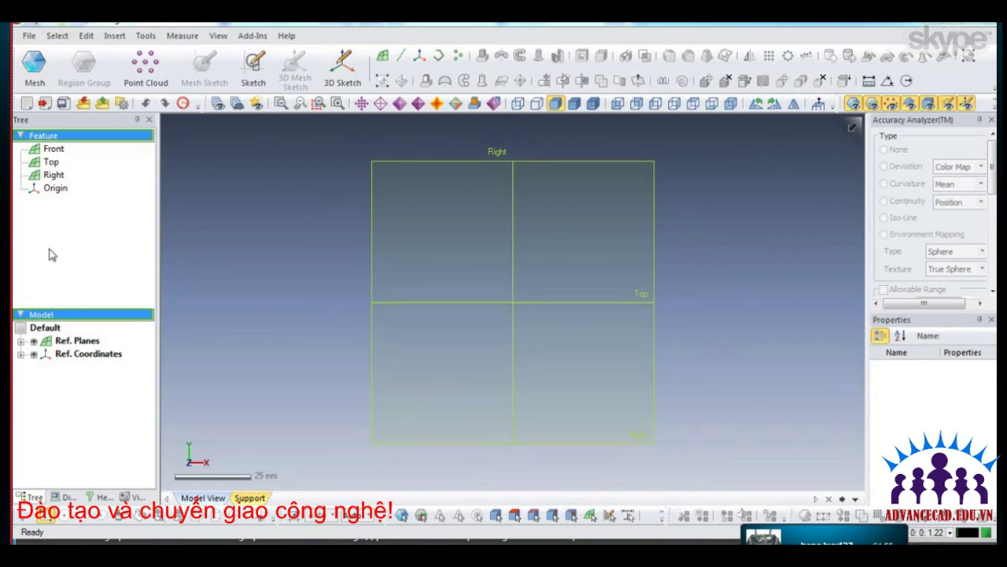
pyautogui.click(51, 161)
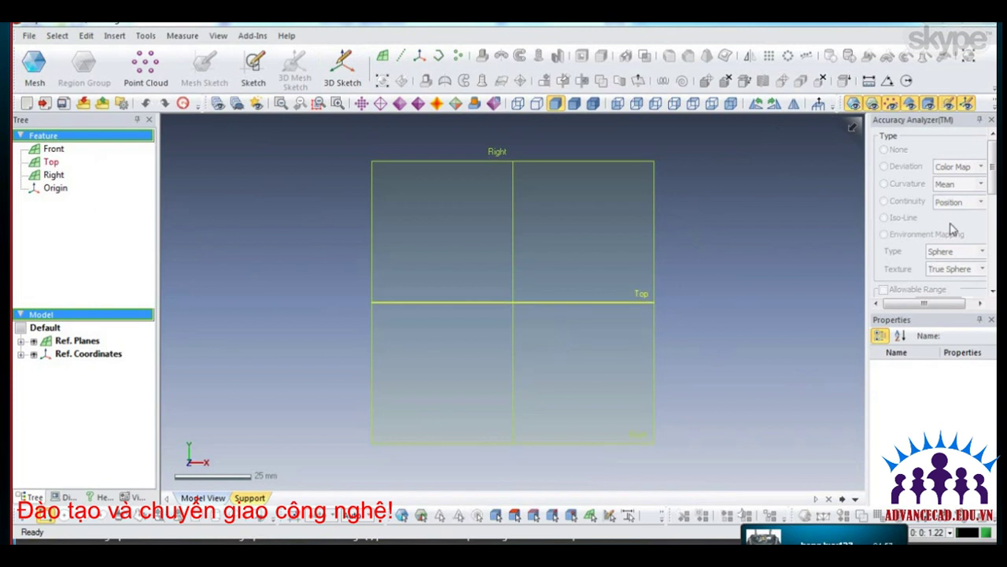
pyautogui.click(992, 121)
pyautogui.rightClick(722, 41)
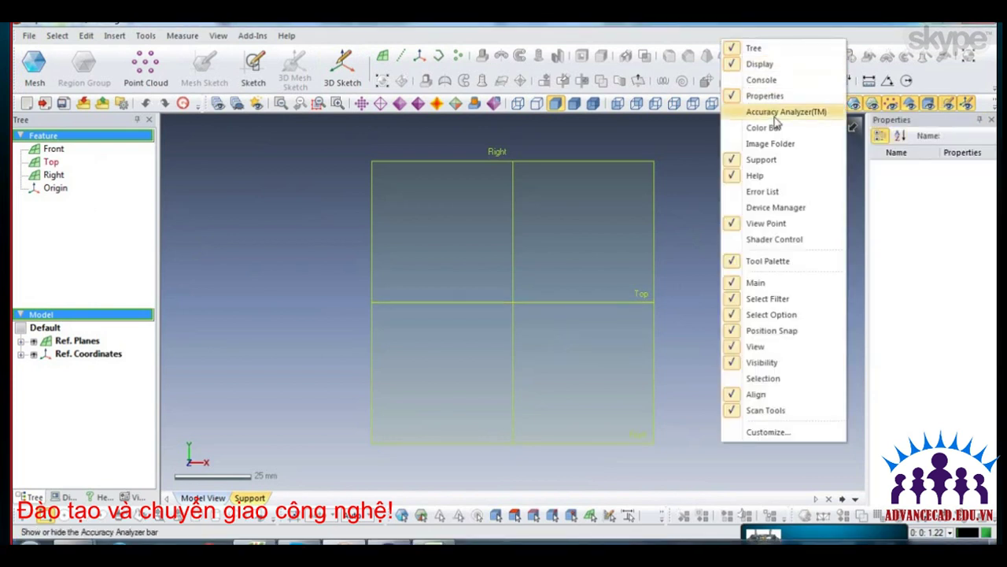
pyautogui.click(775, 115)
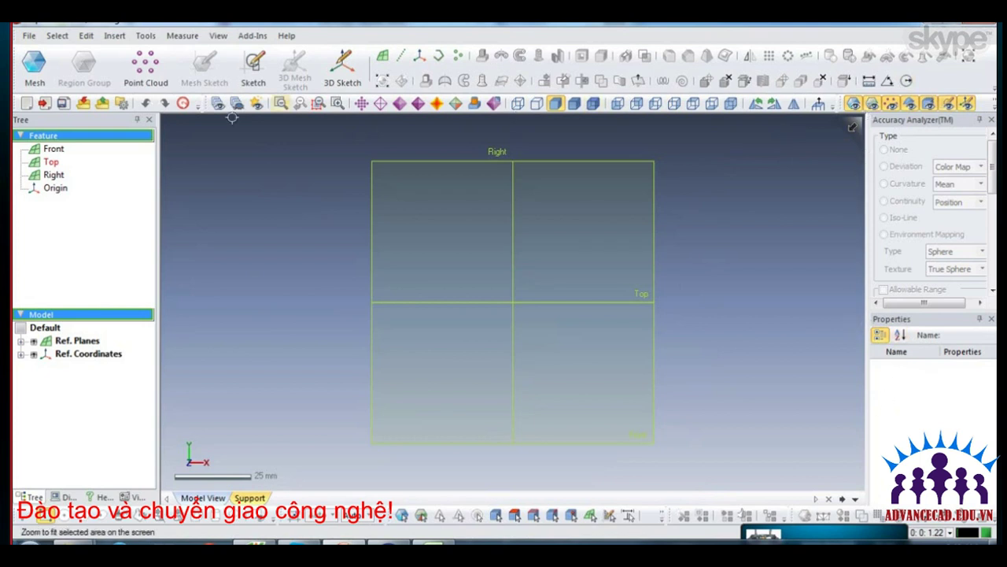
# Select and deselect the Front plane, then browse the mesh tools without choosing one.
pyautogui.click(440, 263)
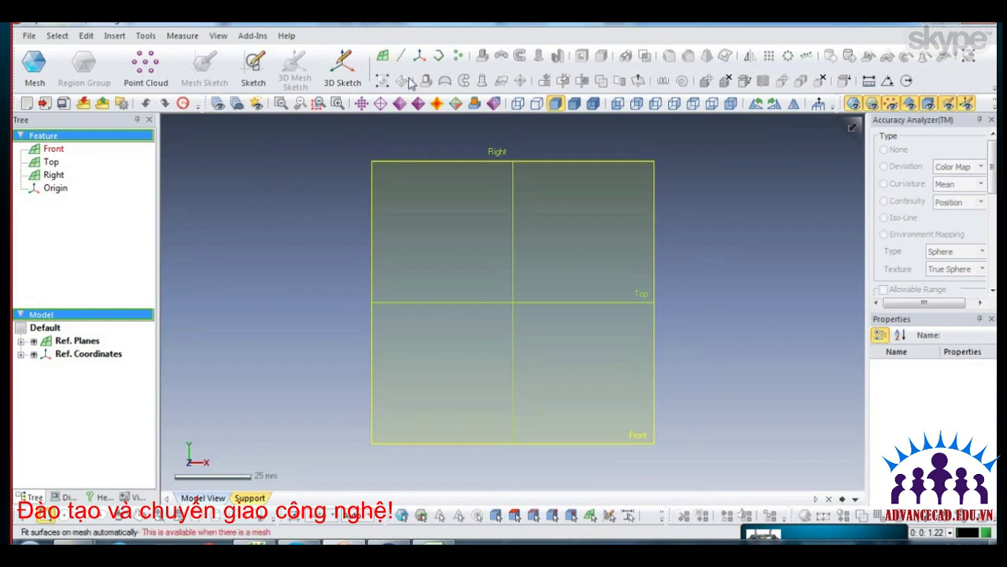
pyautogui.click(265, 149)
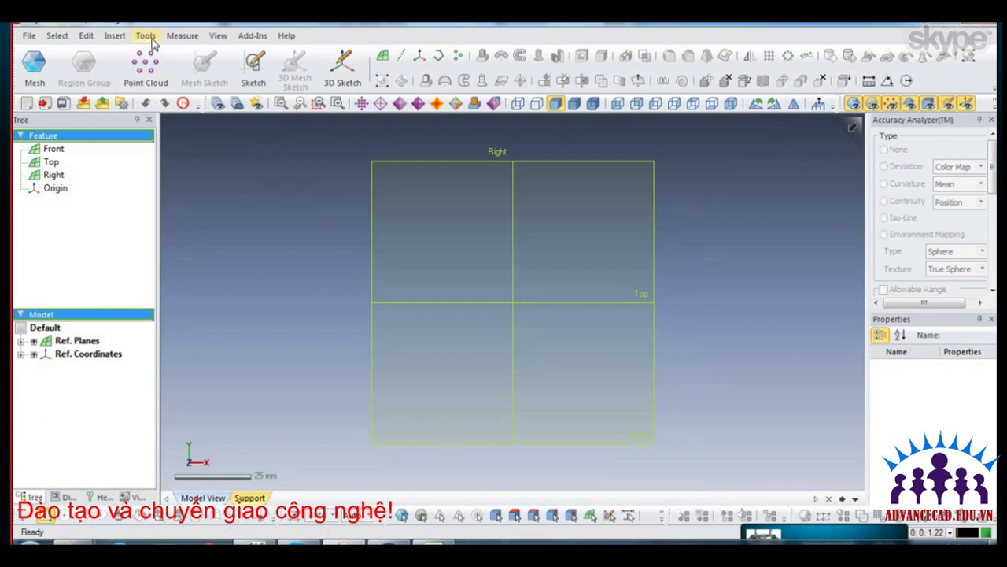
pyautogui.click(148, 37)
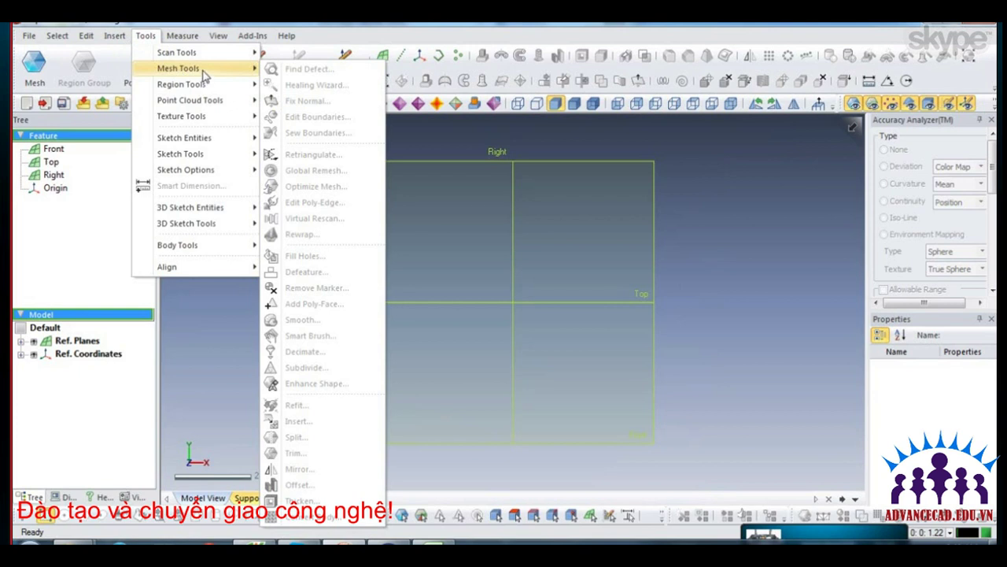
pyautogui.moveTo(177, 68)
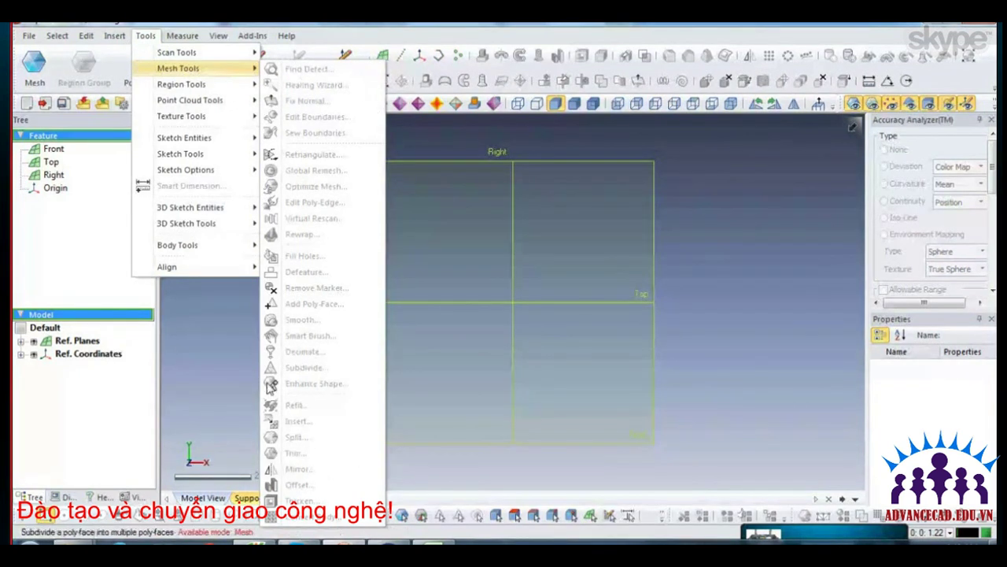
pyautogui.click(472, 173)
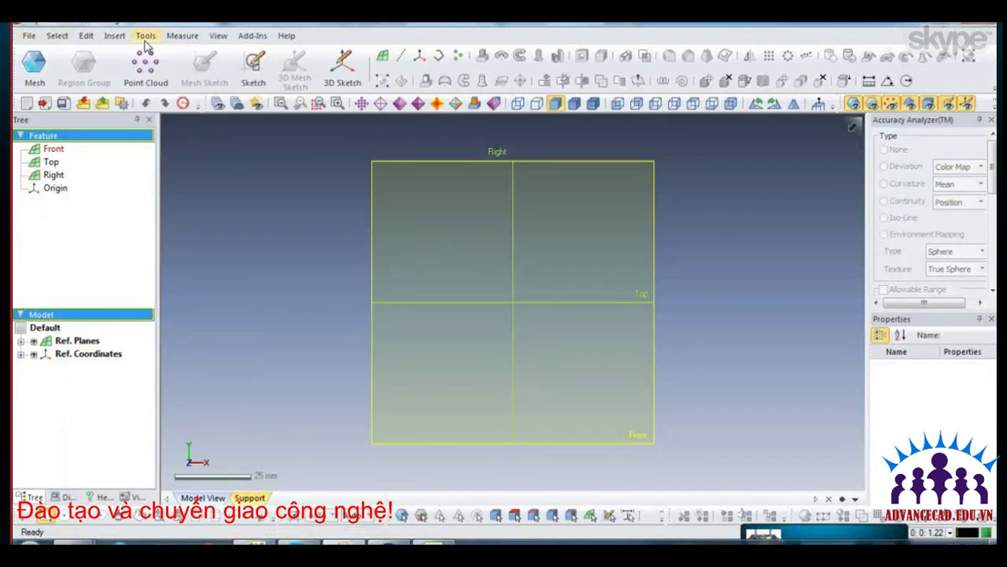
# Open the Import dialog from File > Insert > Import.
pyautogui.click(28, 35)
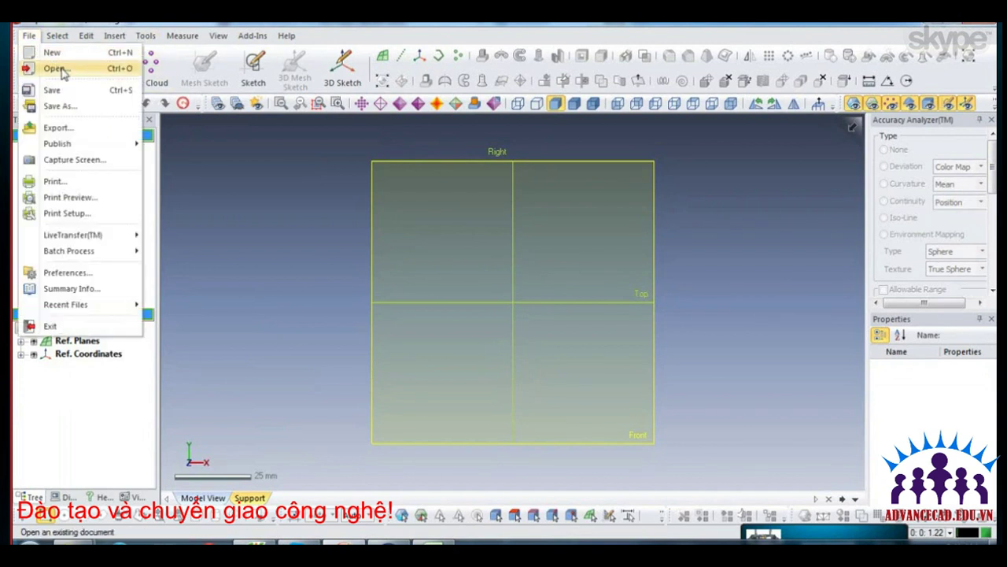
pyautogui.click(114, 36)
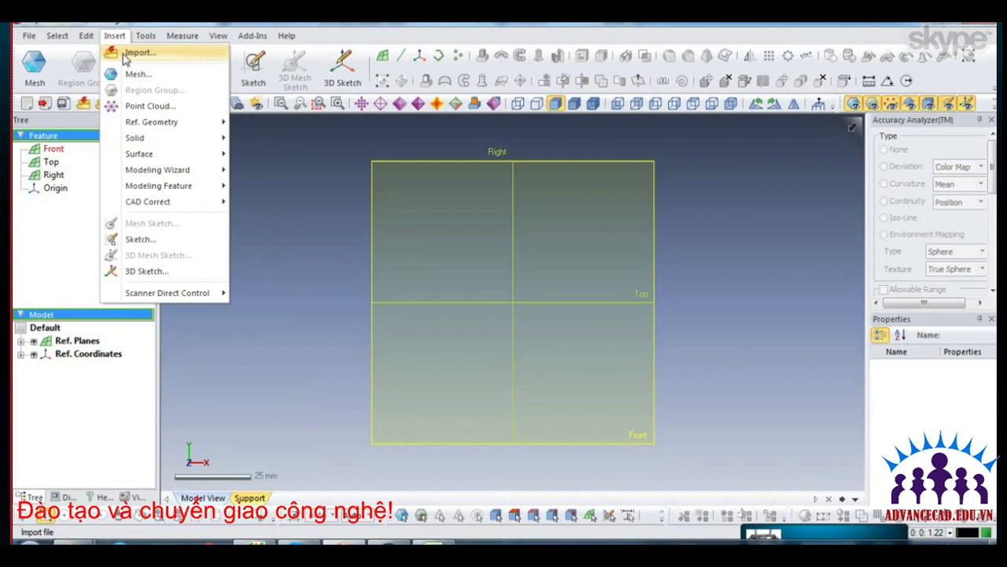
pyautogui.click(122, 53)
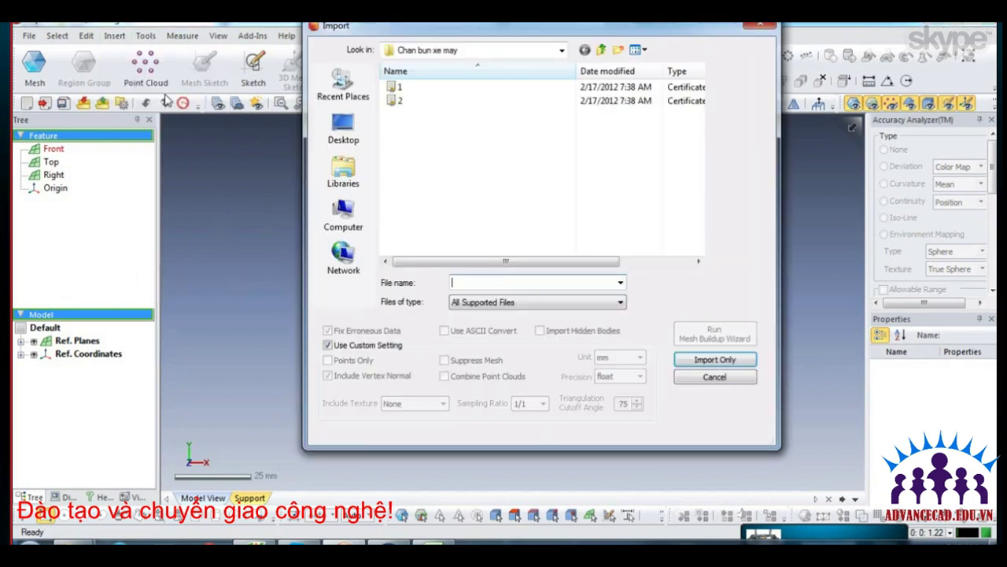
# Navigate to the Desktop and open the bai tap folder.
pyautogui.click(602, 50)
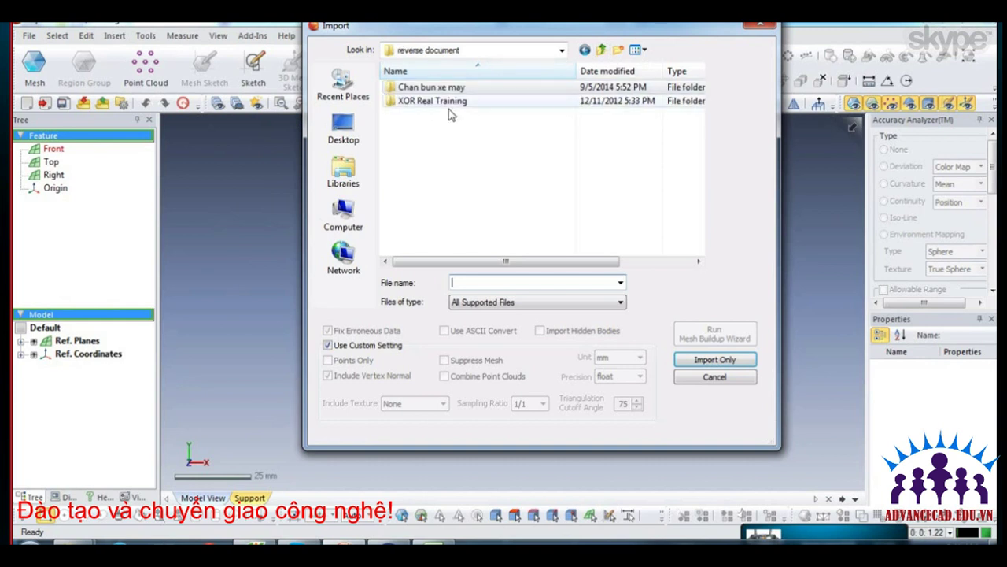
pyautogui.click(342, 131)
pyautogui.scroll(-5, 527, 229)
pyautogui.keyDown('ctrl'); pyautogui.scroll(1, 528, 232); pyautogui.keyUp('ctrl')
pyautogui.scroll(-3, 527, 232)
pyautogui.scroll(-2, 527, 231)
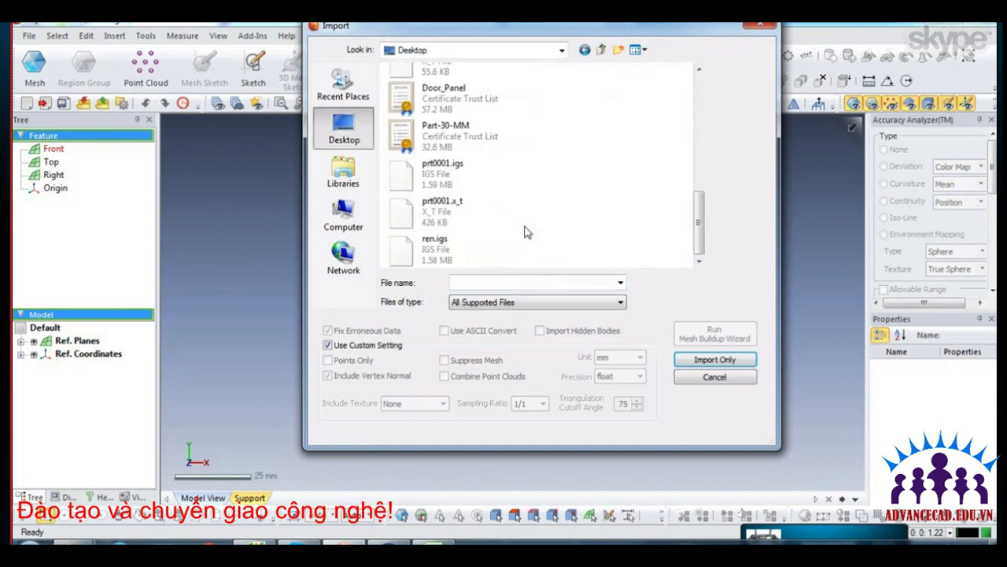
pyautogui.scroll(5, 527, 232)
pyautogui.click(487, 114)
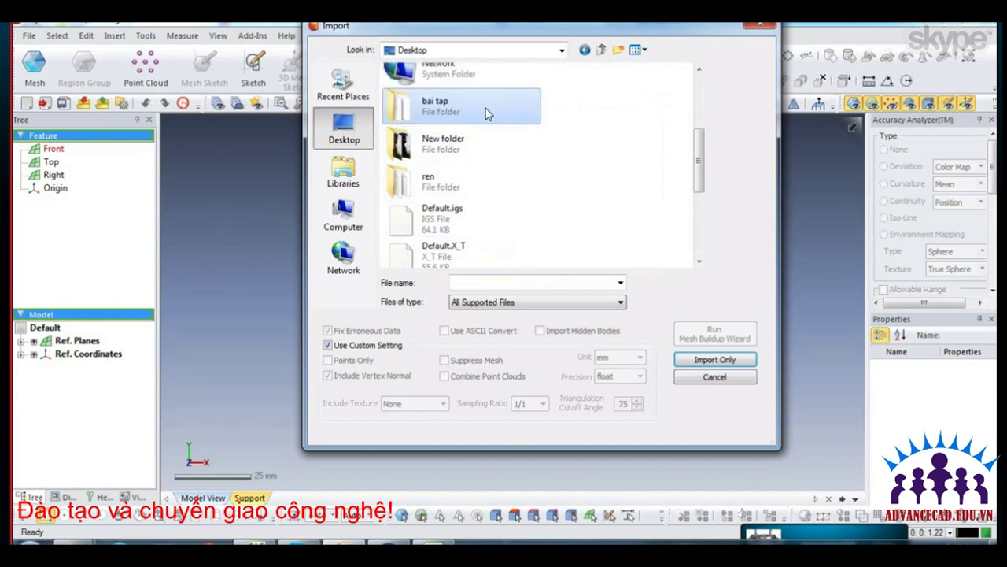
pyautogui.doubleClick(486, 114)
# Select the Bottle file so the File name field reads Bottle.
pyautogui.click(431, 104)
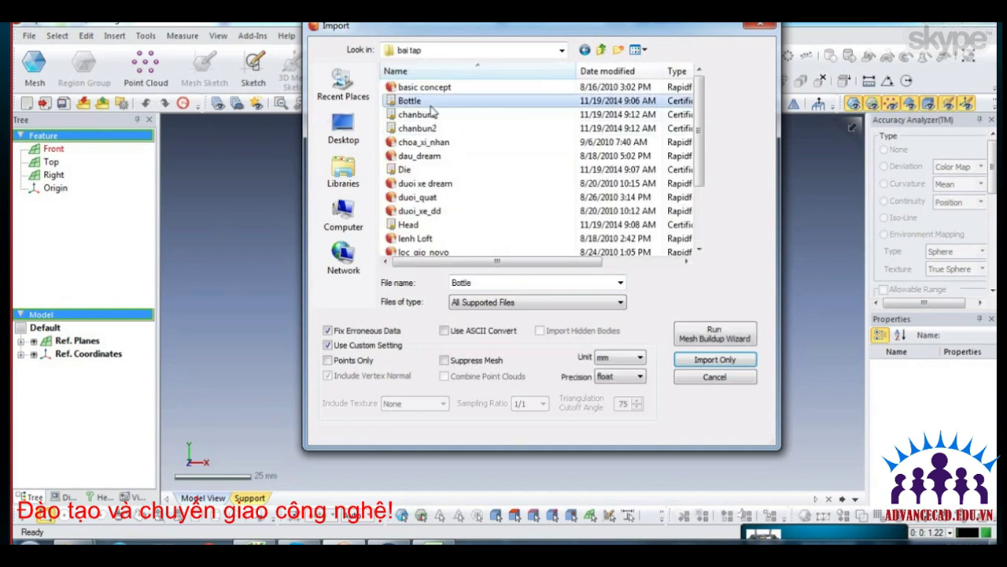
pyautogui.click(417, 115)
pyautogui.click(409, 101)
pyautogui.click(417, 114)
pyautogui.click(435, 130)
pyautogui.click(429, 115)
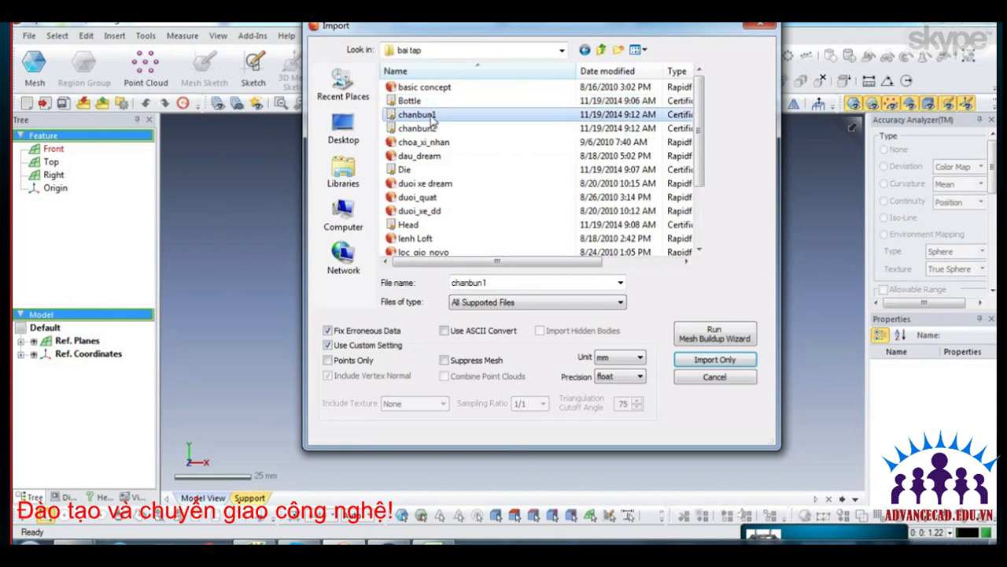
pyautogui.click(425, 101)
pyautogui.click(443, 116)
pyautogui.click(447, 130)
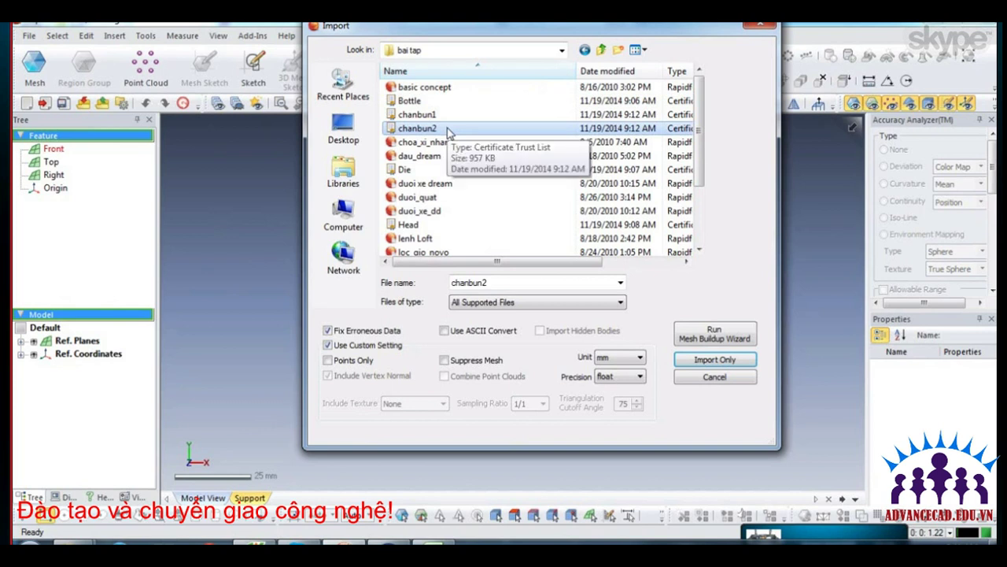
pyautogui.click(438, 117)
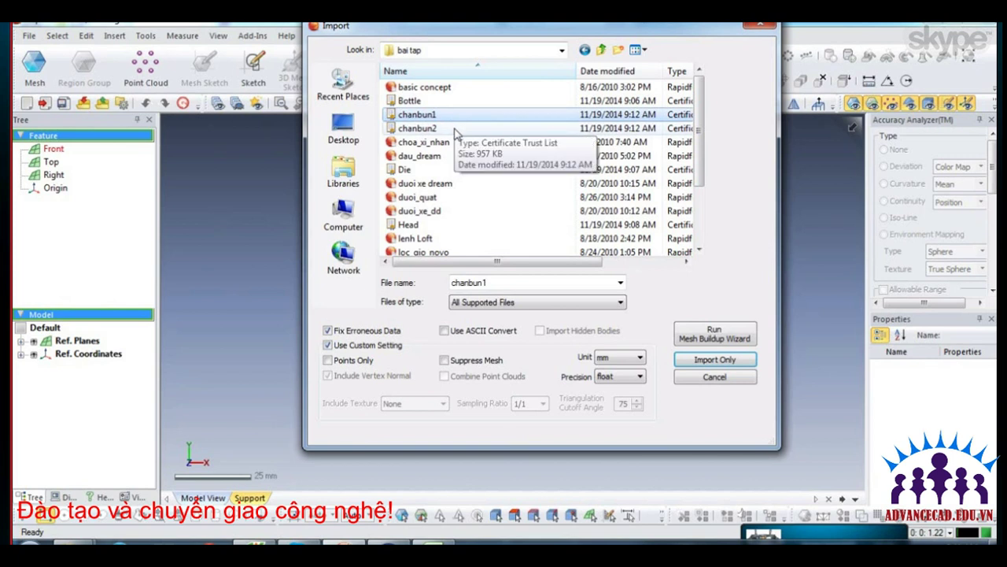
pyautogui.click(454, 129)
pyautogui.click(543, 114)
pyautogui.click(606, 101)
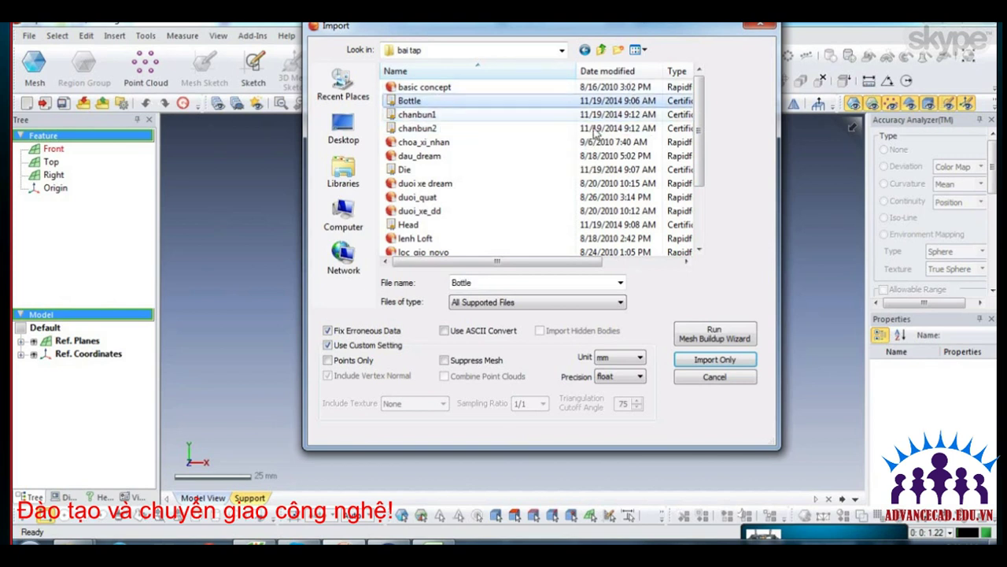
pyautogui.moveTo(515, 262); pyautogui.dragTo(425, 272)
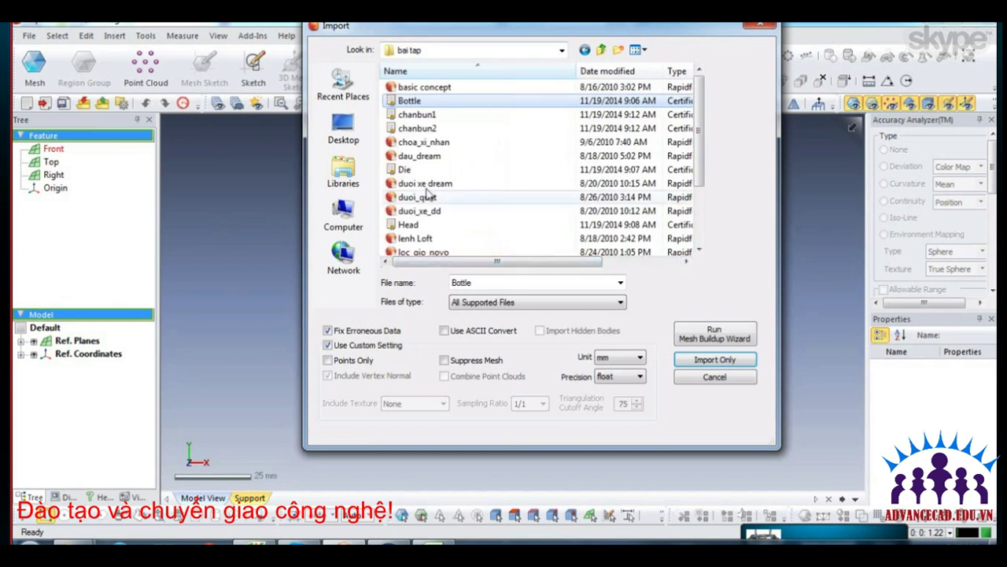
pyautogui.click(421, 141)
pyautogui.click(416, 114)
pyautogui.click(411, 102)
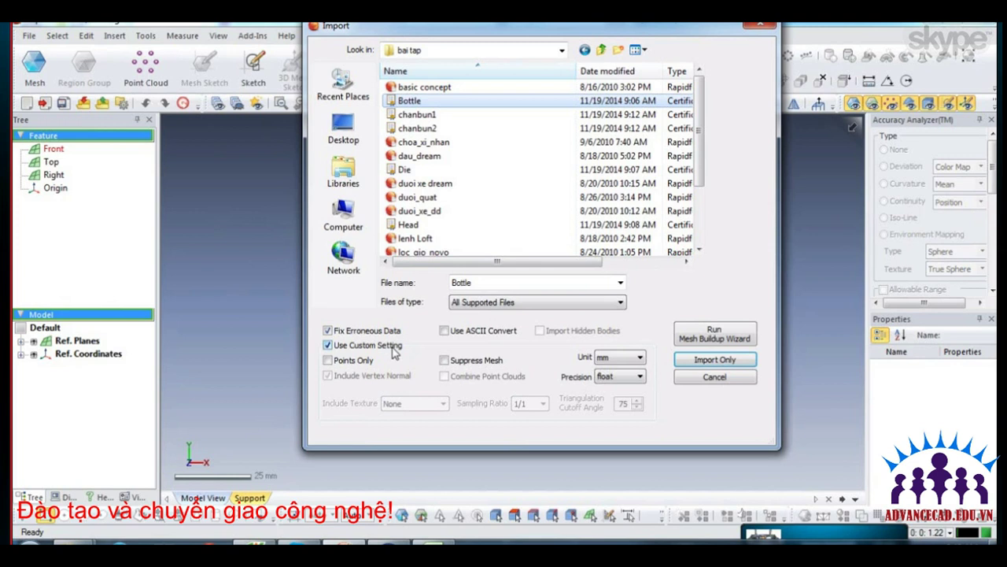
# Toggle the custom import settings and keep mm as the import unit.
pyautogui.click(394, 353)
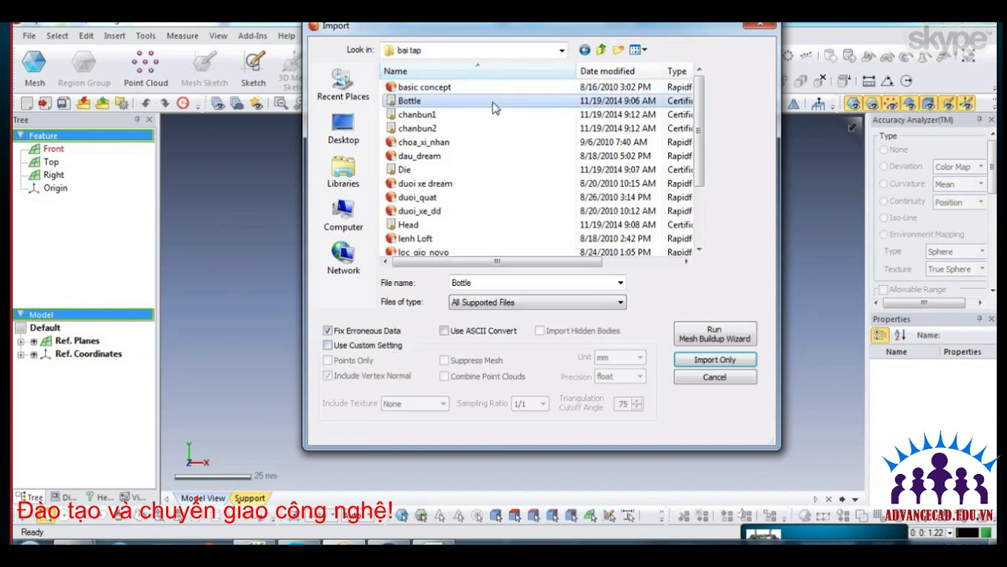
pyautogui.click(396, 347)
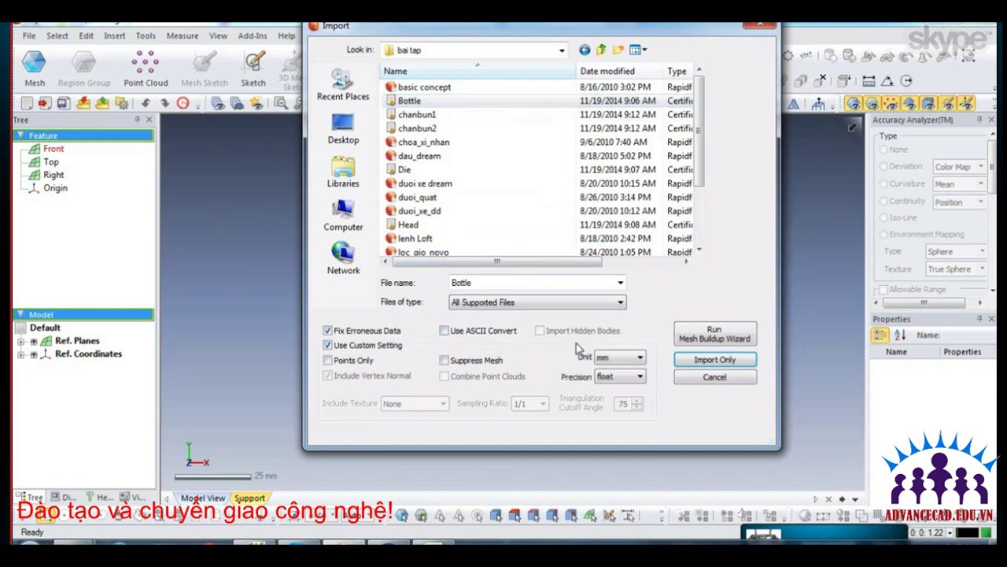
pyautogui.click(618, 358)
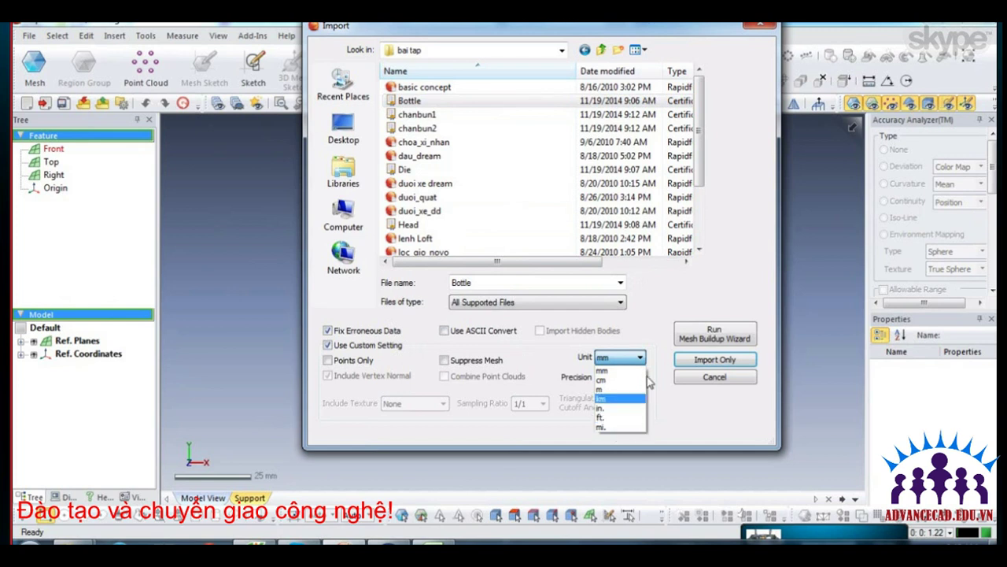
pyautogui.click(535, 369)
pyautogui.click(379, 351)
pyautogui.click(379, 351)
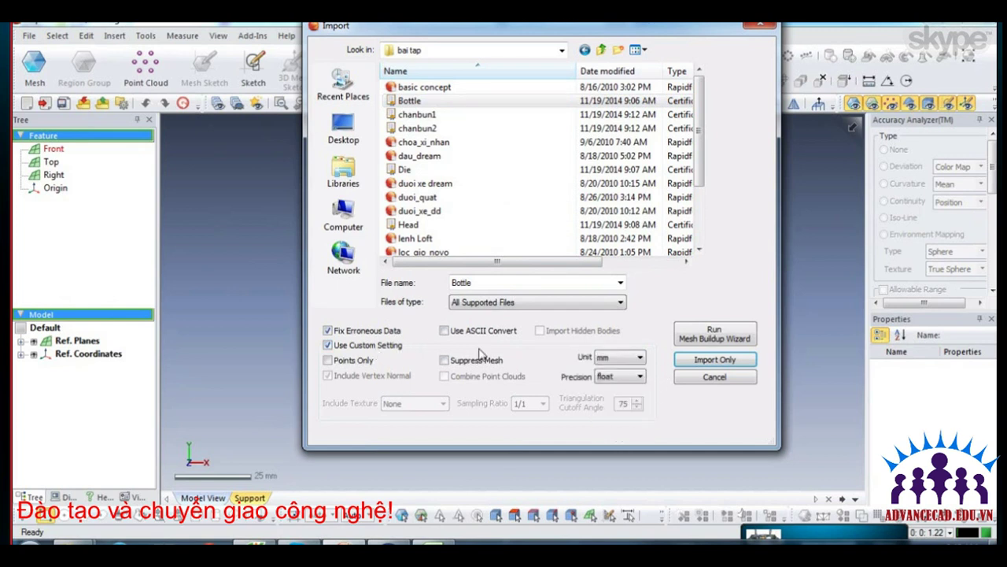
# Confirm millimetres as the unit and import Bottle into the Mesh Buildup Wizard.
pyautogui.click(623, 359)
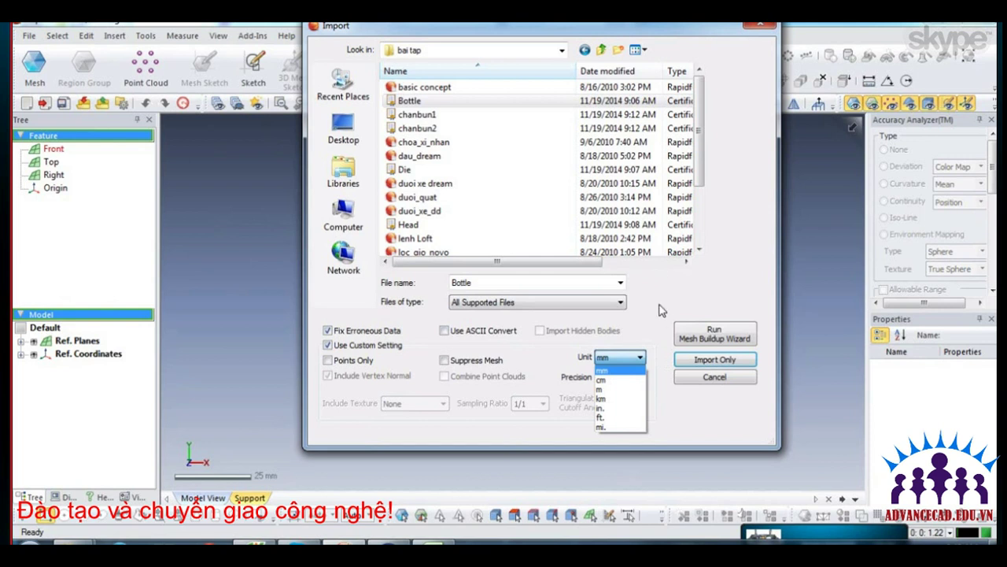
pyautogui.click(661, 310)
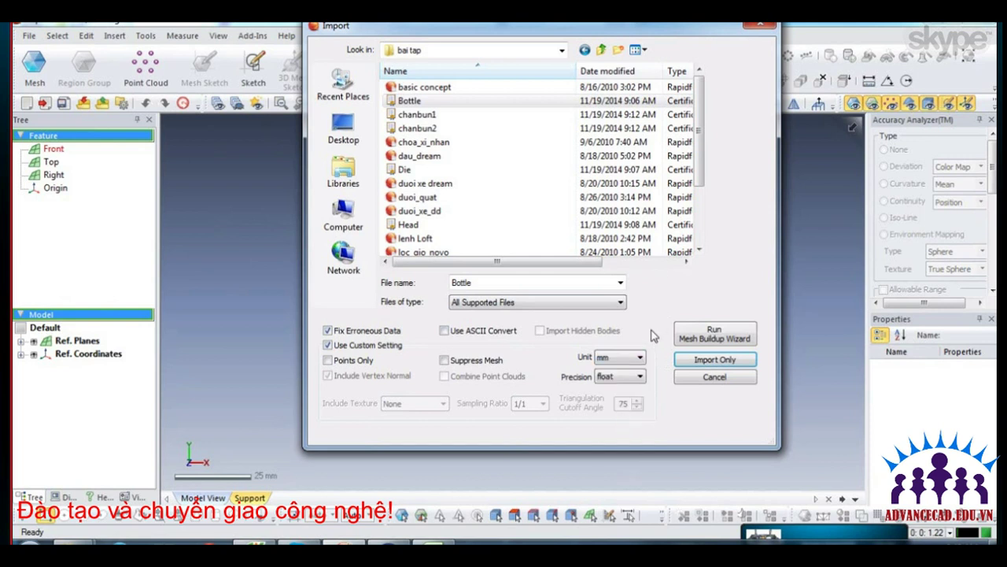
pyautogui.click(623, 359)
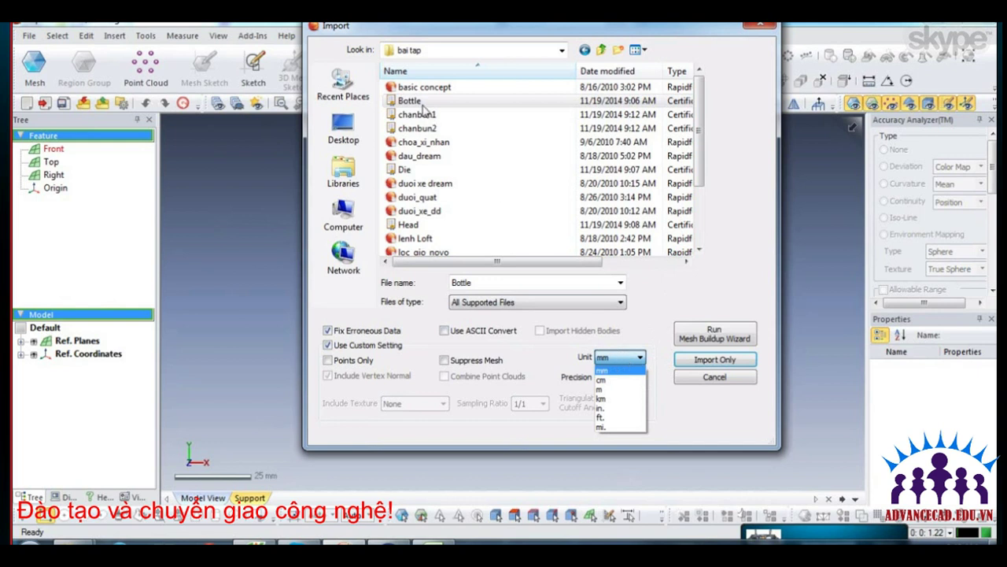
pyautogui.click(423, 105)
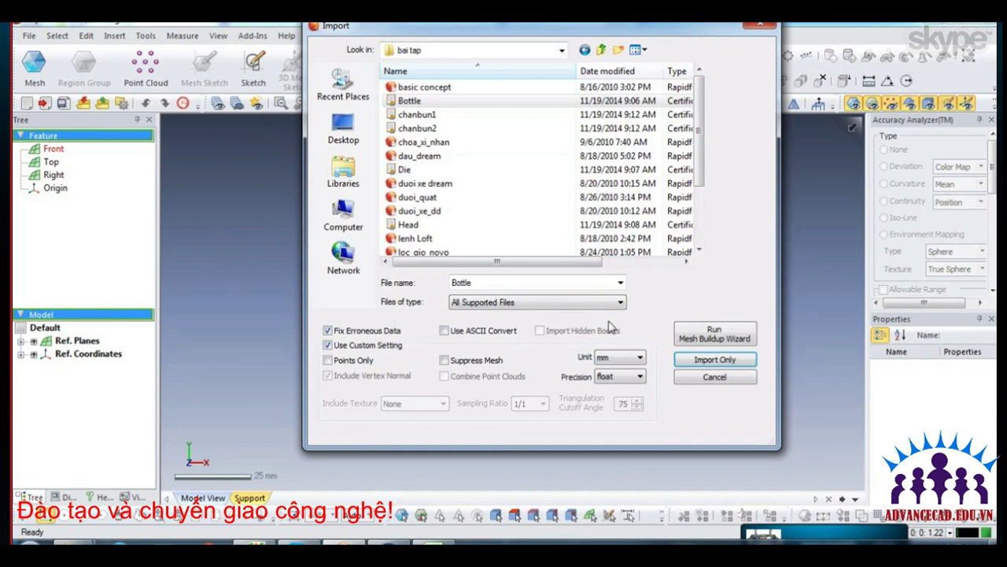
pyautogui.click(626, 360)
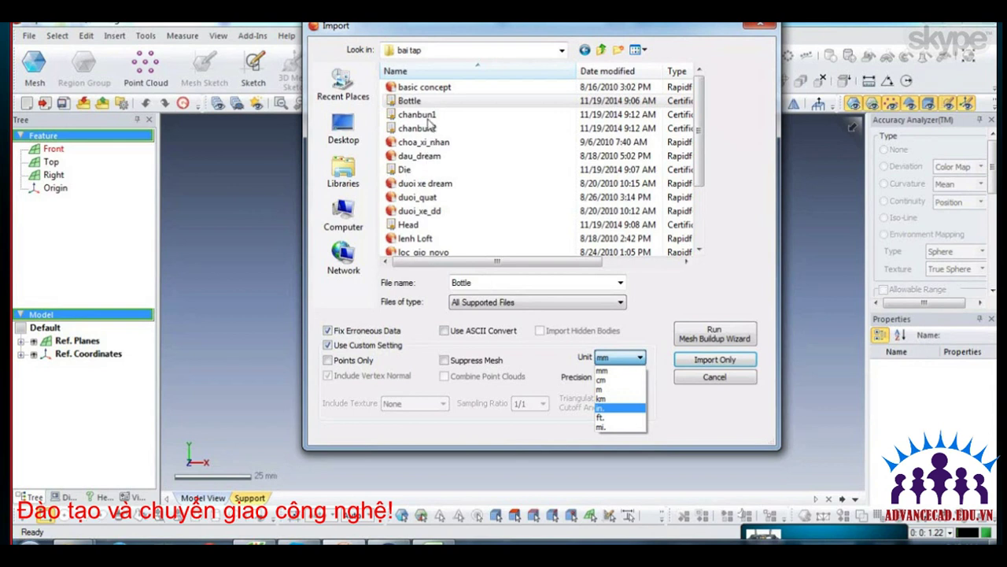
pyautogui.click(428, 125)
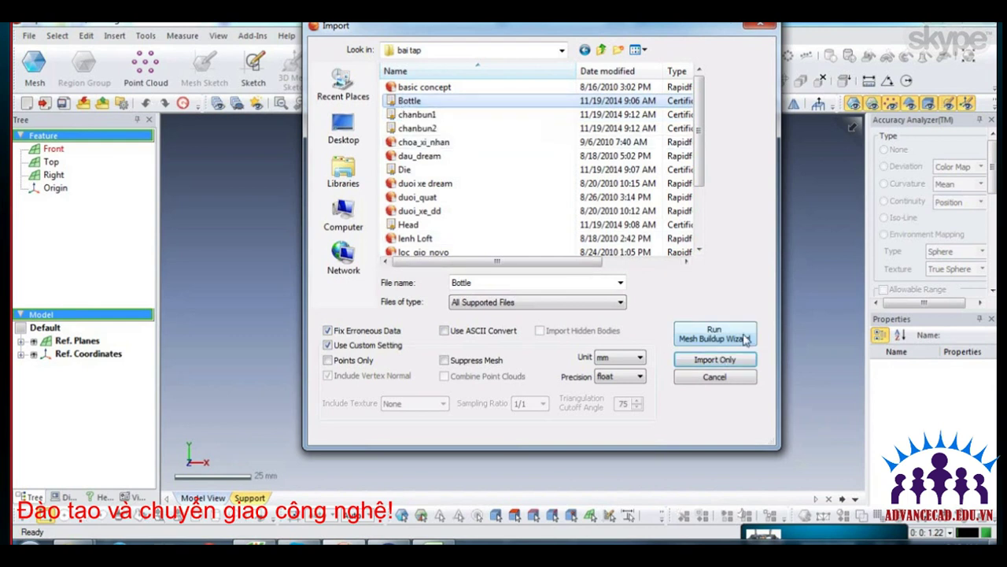
pyautogui.click(746, 339)
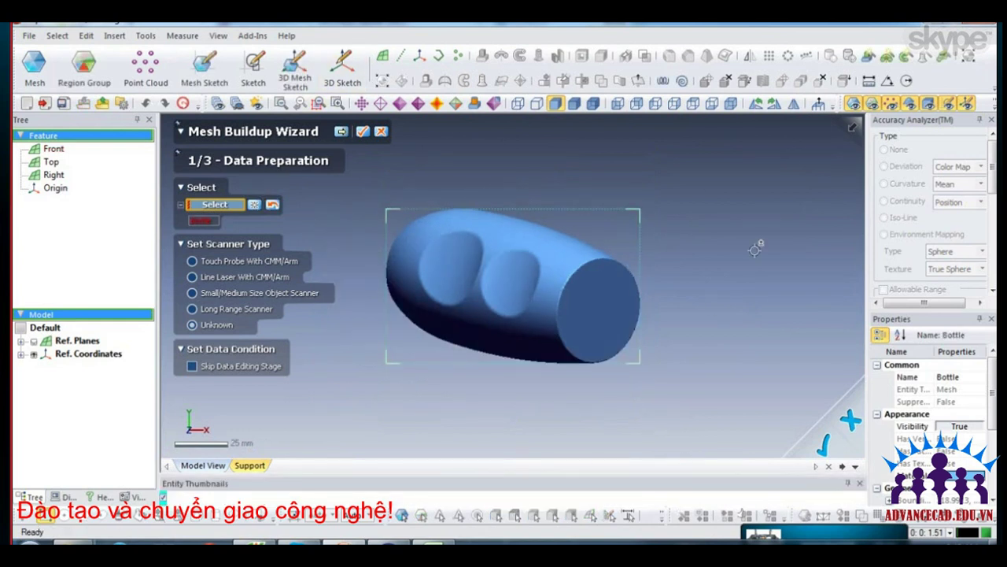
# Run the remaining Mesh Buildup Wizard stages on the Bottle data.
pyautogui.click(341, 131)
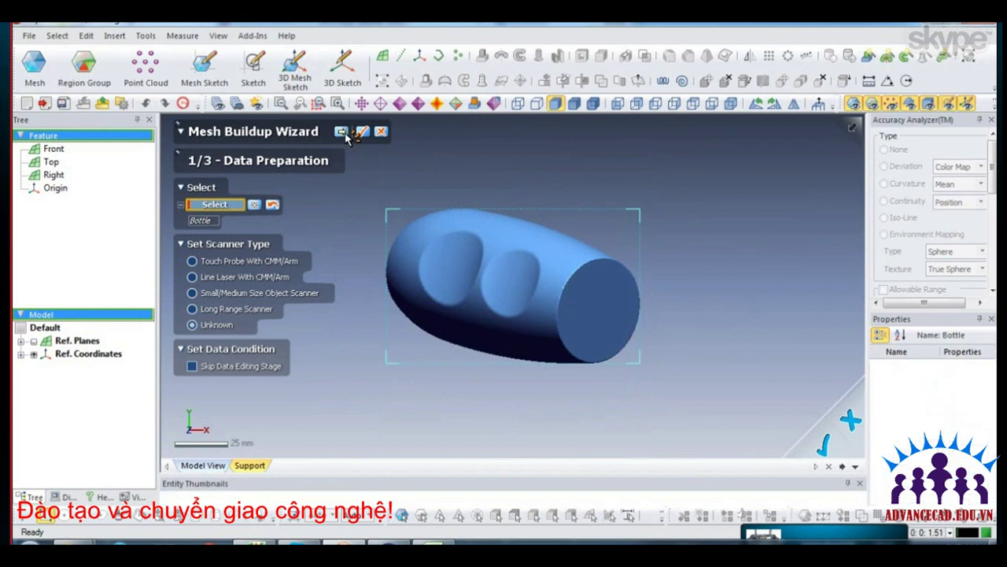
pyautogui.click(381, 132)
pyautogui.click(446, 297)
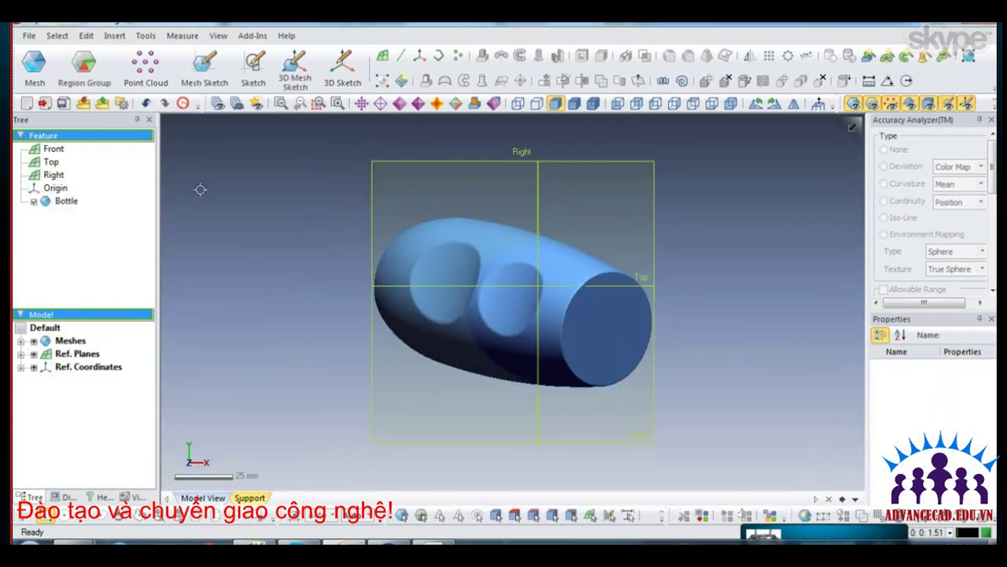
# Delete the Bottle mesh from the feature tree and reopen the Import dialog.
pyautogui.click(69, 201)
pyautogui.rightClick(67, 201)
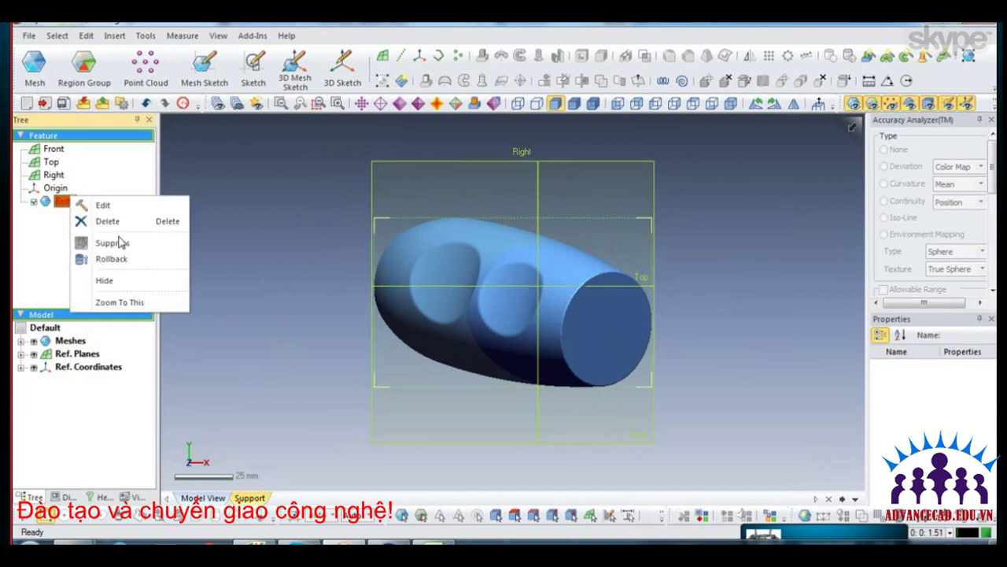
pyautogui.click(118, 220)
pyautogui.click(476, 337)
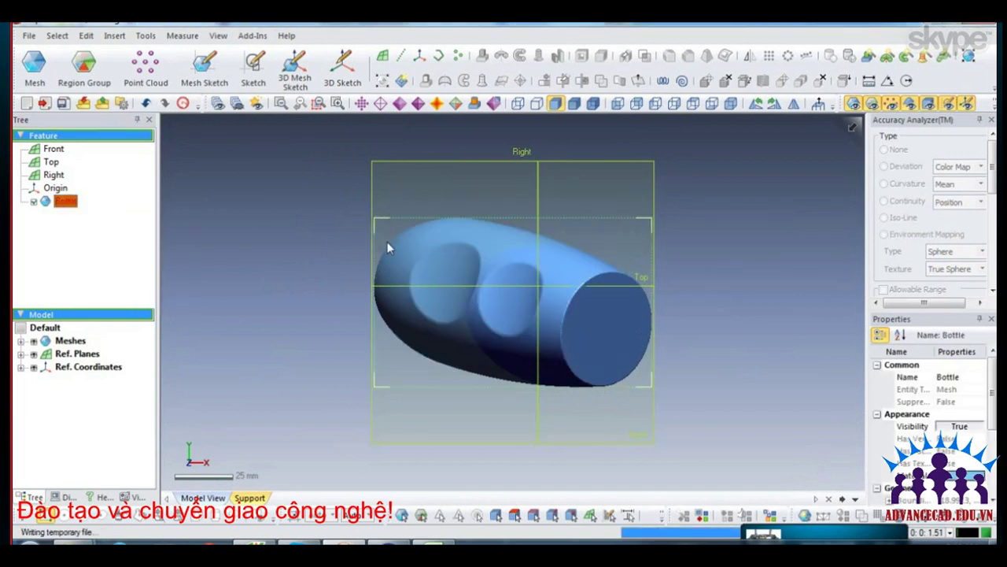
pyautogui.click(114, 35)
pyautogui.click(321, 120)
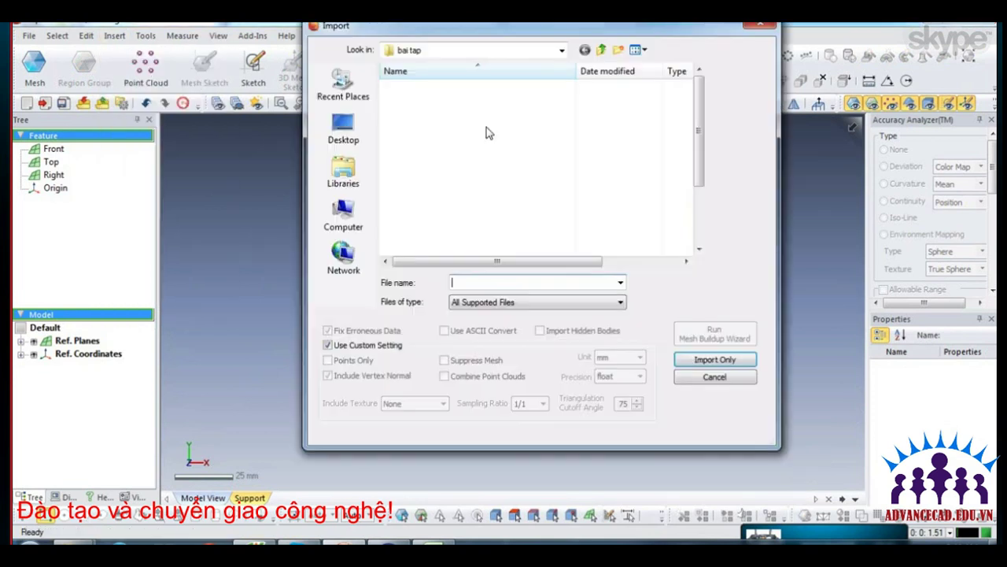
# Import chanbun1 and chanbun2 together and advance the Mesh Buildup Wizard to 2/4 Data Editing.
pyautogui.click(475, 155)
pyautogui.scroll(-2, 474, 178)
pyautogui.scroll(-1, 474, 178)
pyautogui.scroll(2, 475, 169)
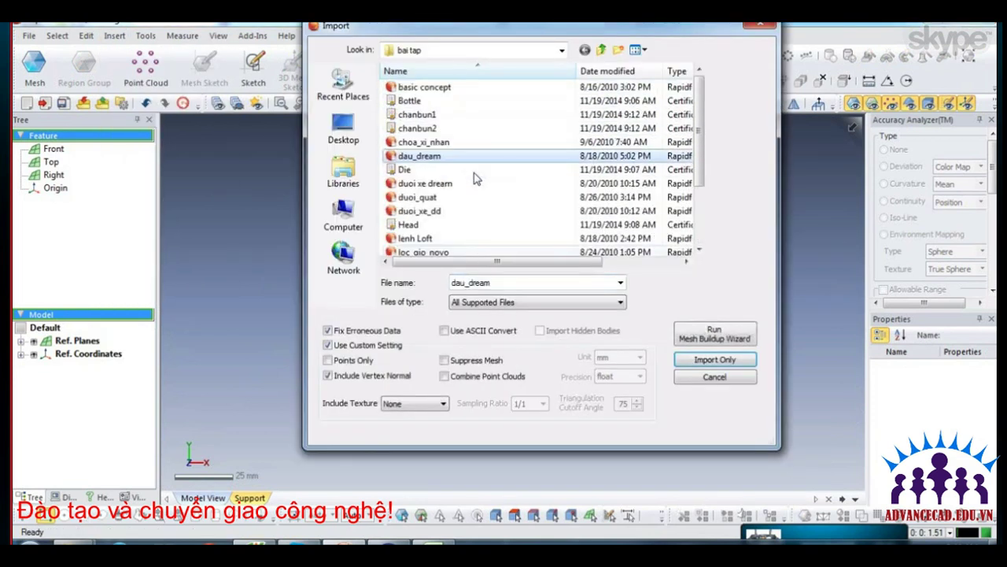
pyautogui.click(425, 114)
pyautogui.keyDown('shift'); pyautogui.click(445, 128); pyautogui.keyUp('shift')
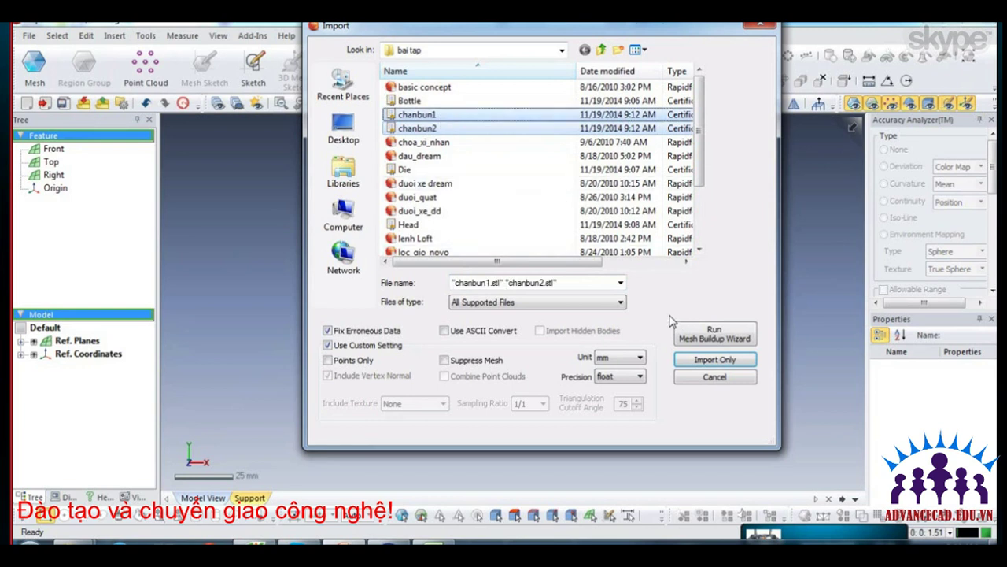
pyautogui.click(742, 338)
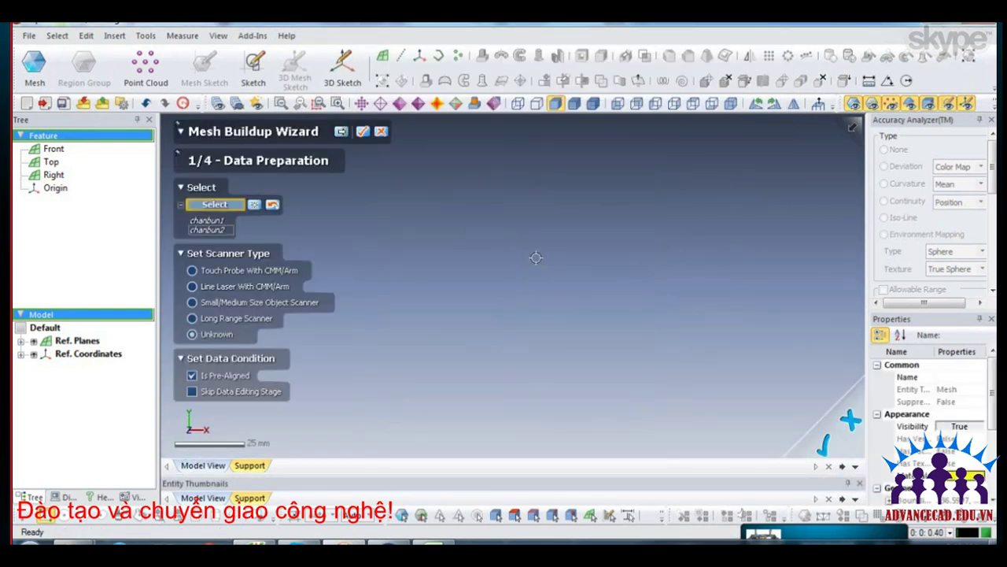
pyautogui.moveTo(359, 230); pyautogui.dragTo(385, 234, button='right')
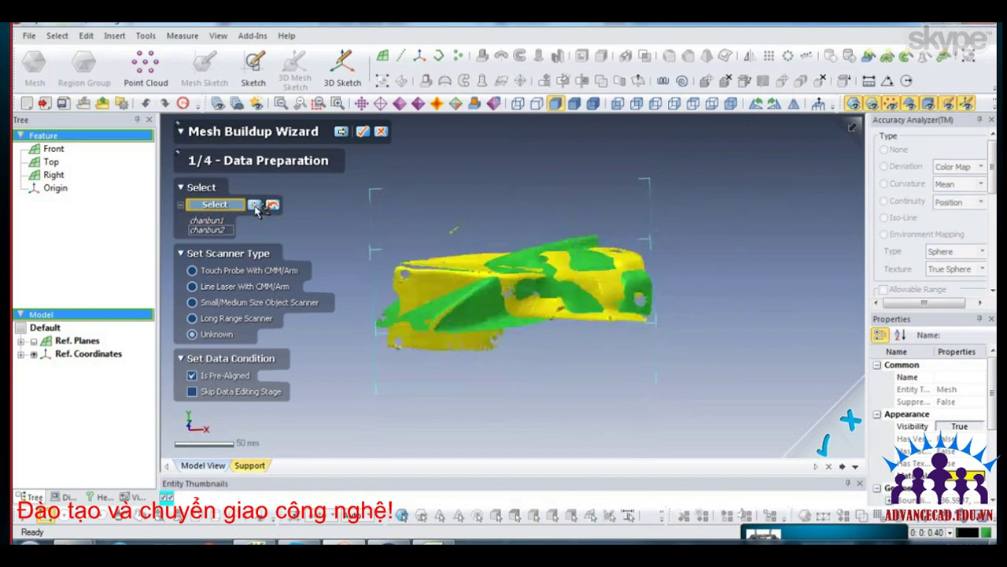
pyautogui.click(341, 131)
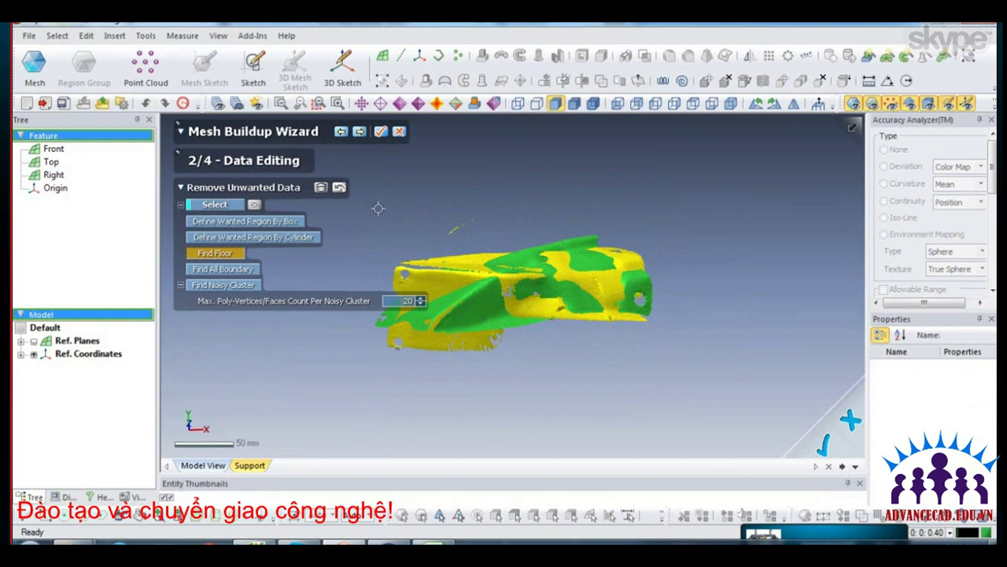
# Delete the stray fragment above the chanbun2 scan.
pyautogui.click(225, 205)
pyautogui.moveTo(407, 181); pyautogui.dragTo(483, 237)
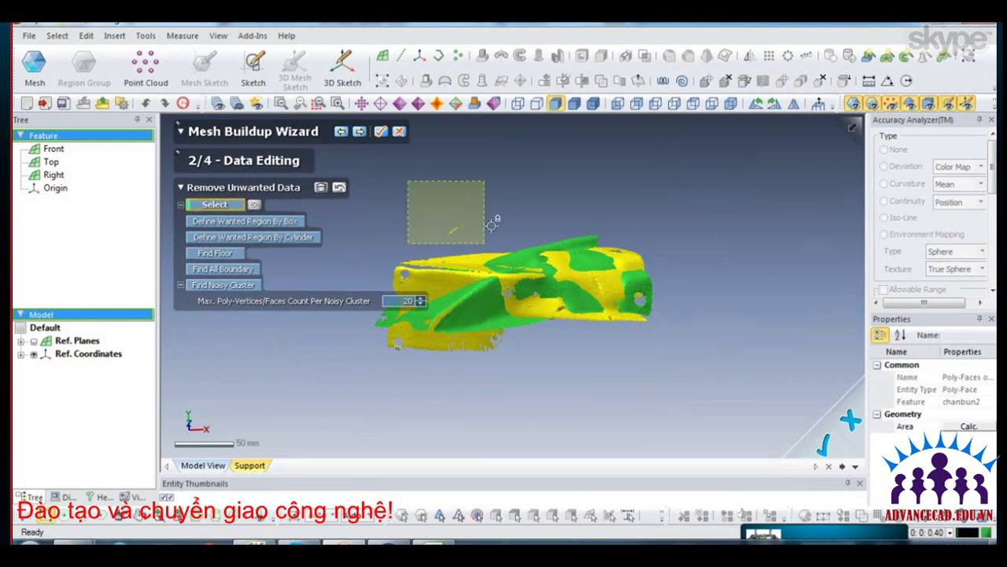
pyautogui.click(478, 198)
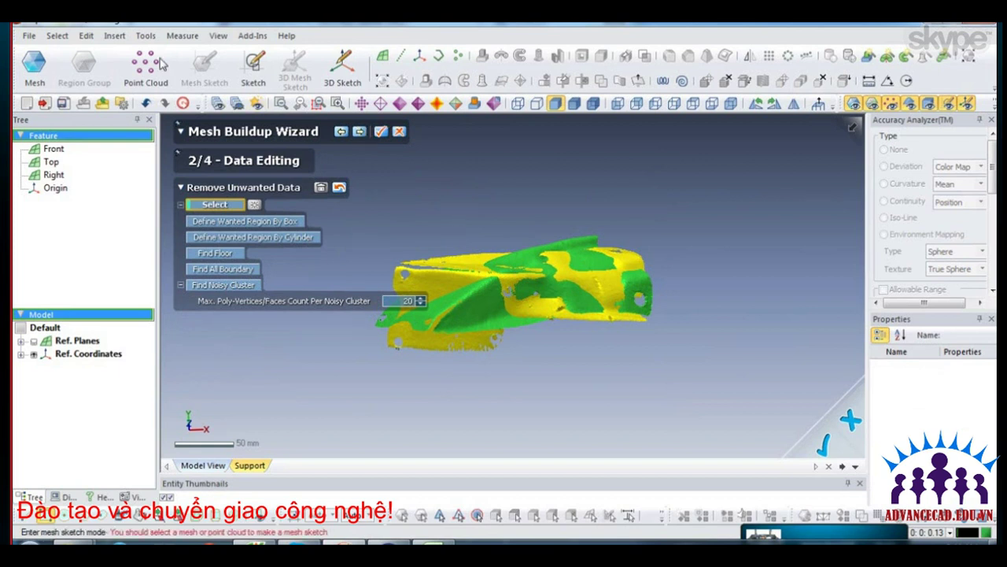
pyautogui.click(145, 35)
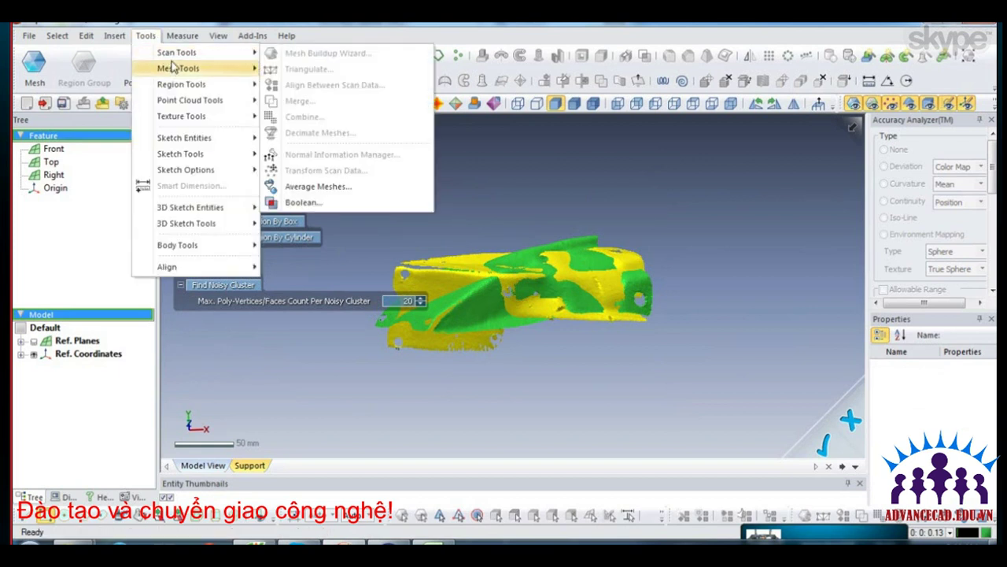
pyautogui.moveTo(178, 67)
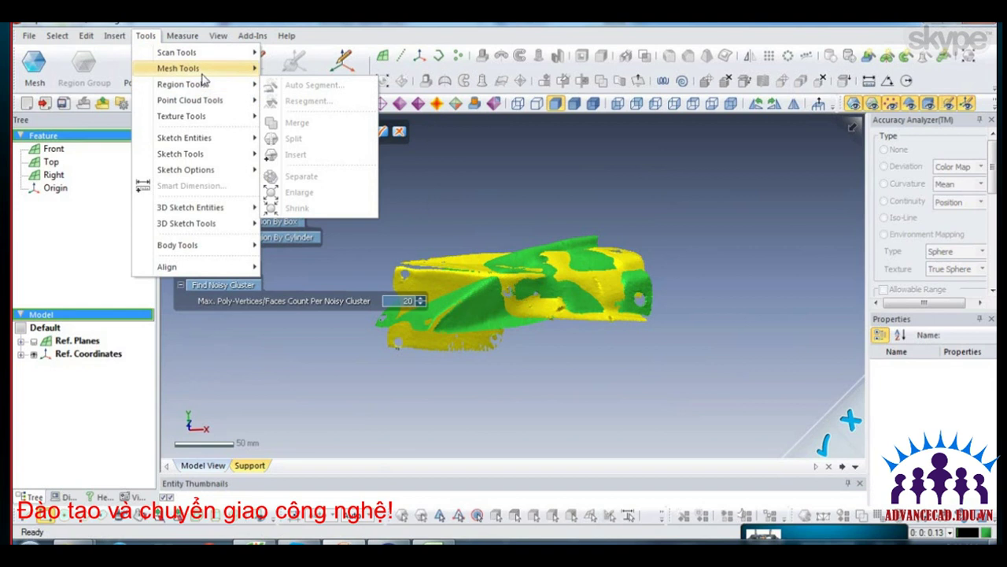
pyautogui.click(430, 150)
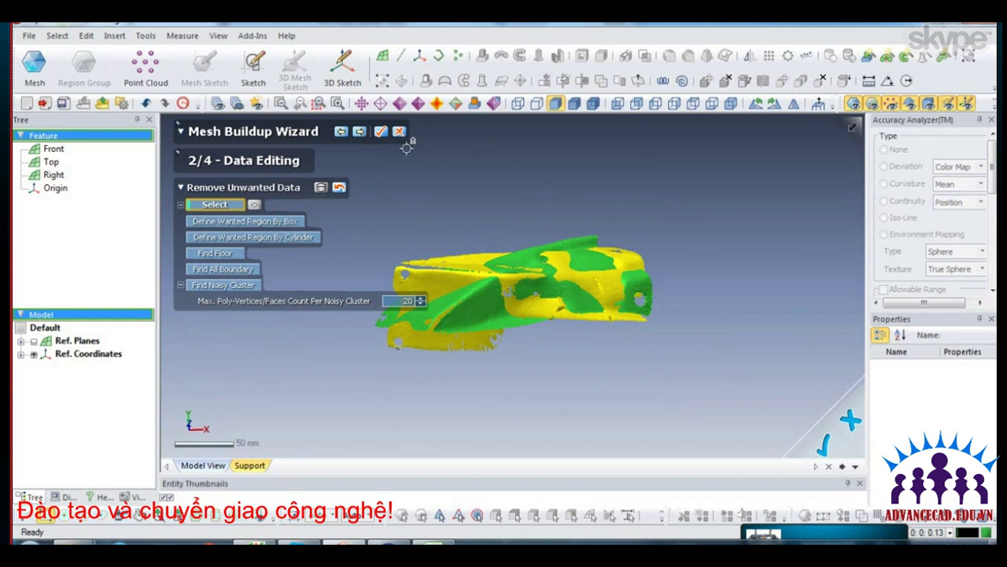
# Delete the spikes below the hole and advance to 3/4 Best-Fit Aligning.
pyautogui.click(580, 289)
pyautogui.moveTo(625, 348); pyautogui.dragTo(412, 383, button='right')
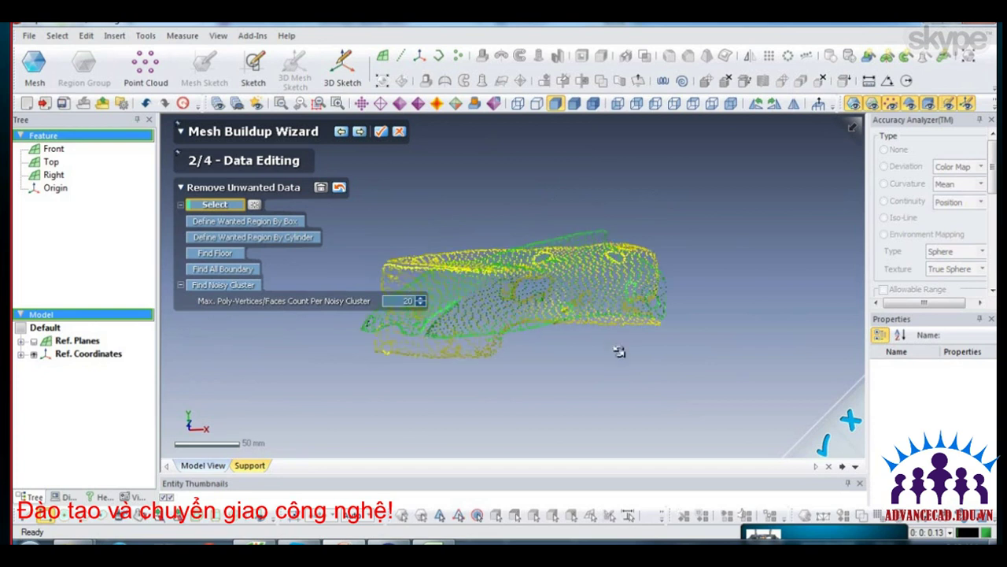
pyautogui.scroll(5, 413, 350)
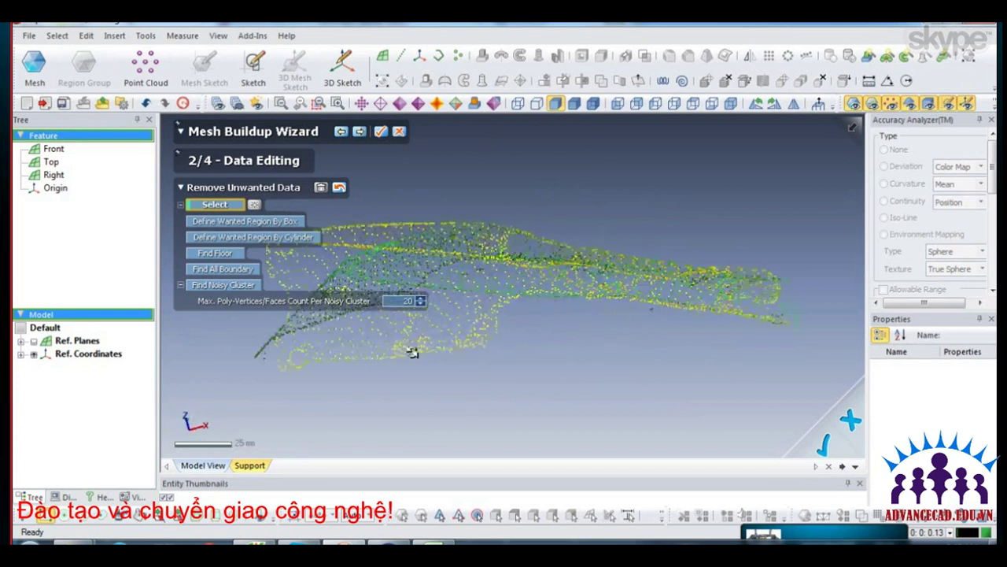
pyautogui.moveTo(413, 351); pyautogui.dragTo(601, 285, button='right')
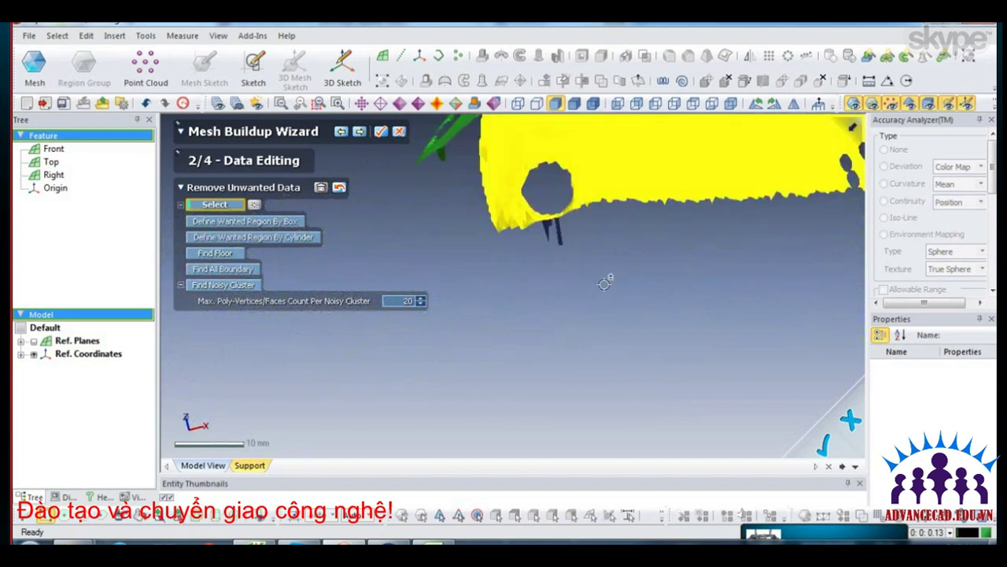
pyautogui.moveTo(608, 283); pyautogui.dragTo(526, 222)
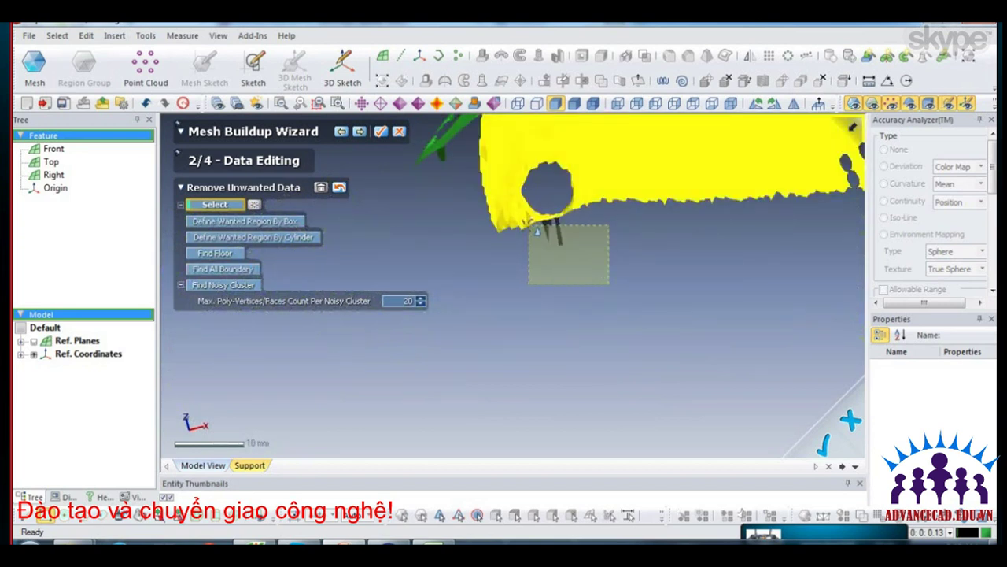
pyautogui.press('Delete')
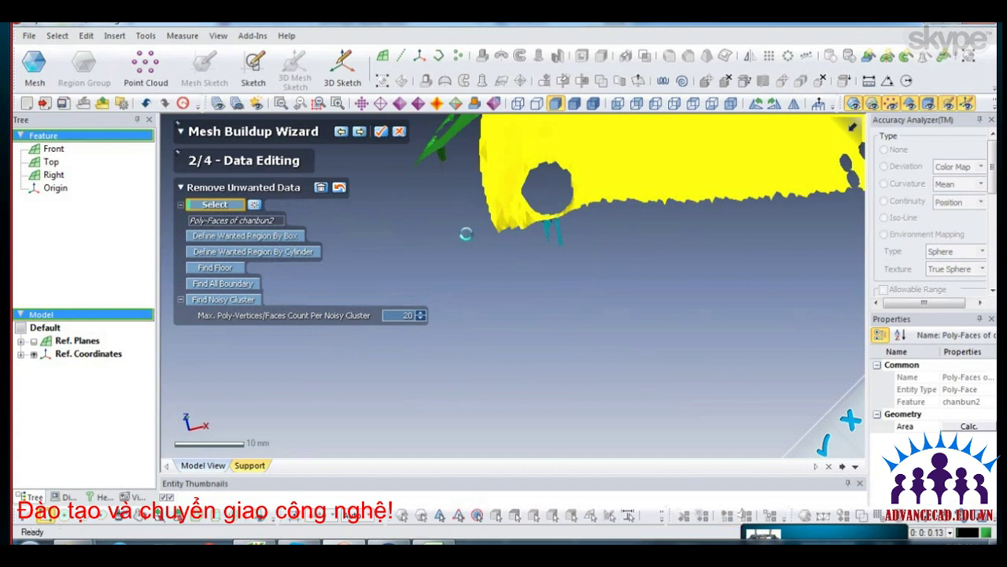
pyautogui.click(359, 131)
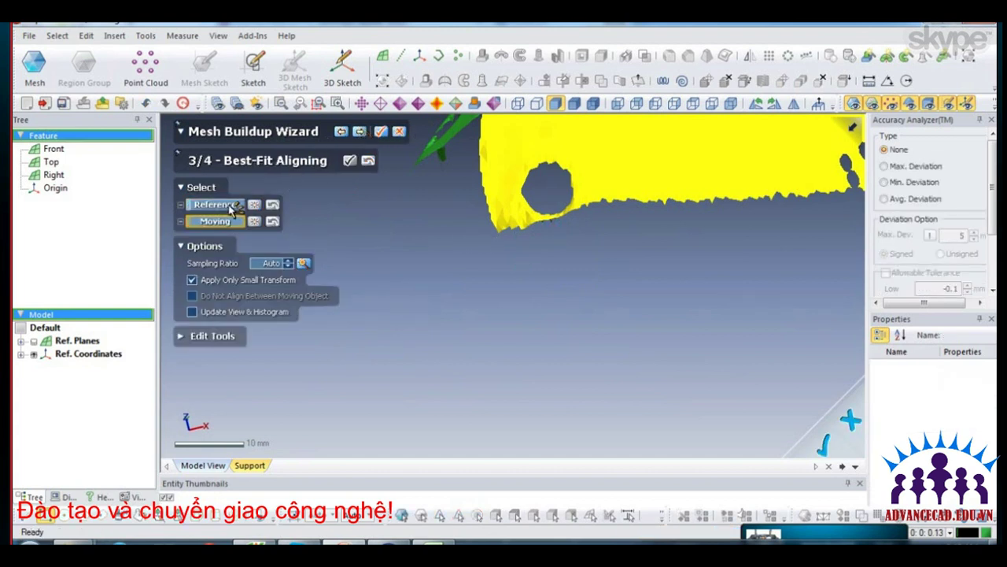
# Best-fit align chanbun2 as Moving onto chanbun1 as Reference, then continue to Data Merging.
pyautogui.click(206, 204)
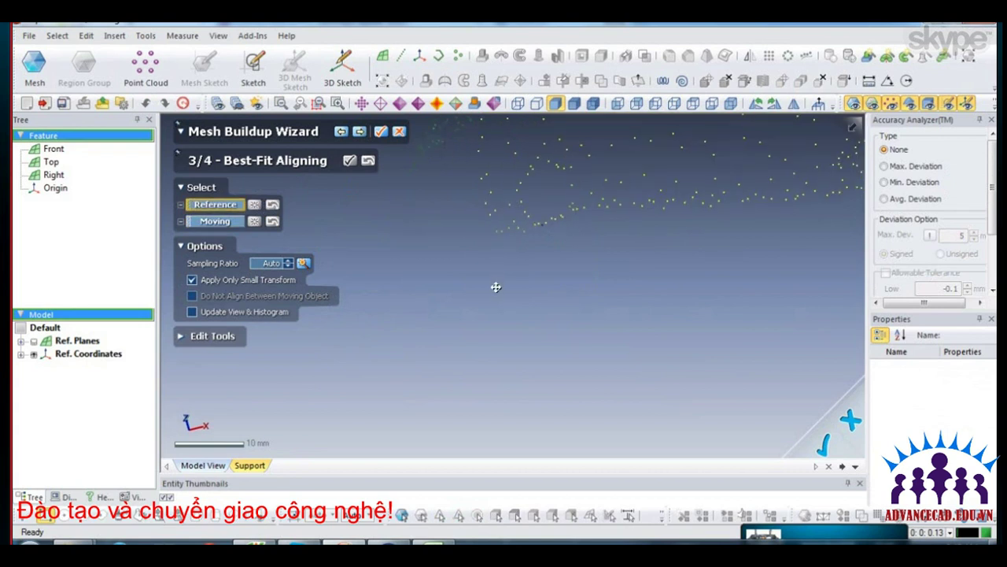
pyautogui.scroll(-5, 495, 288)
pyautogui.moveTo(675, 356); pyautogui.dragTo(578, 250, button='middle')
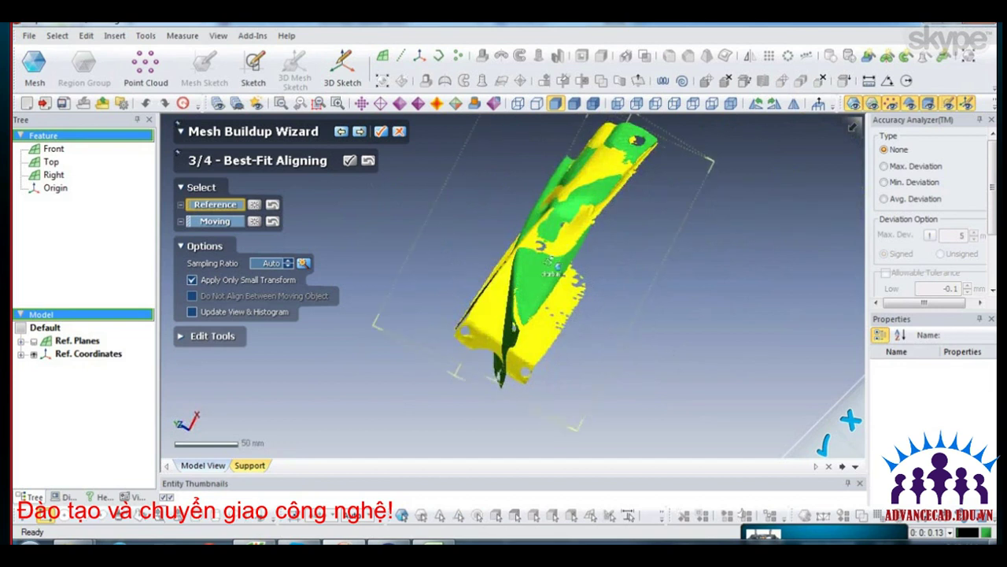
pyautogui.click(553, 266)
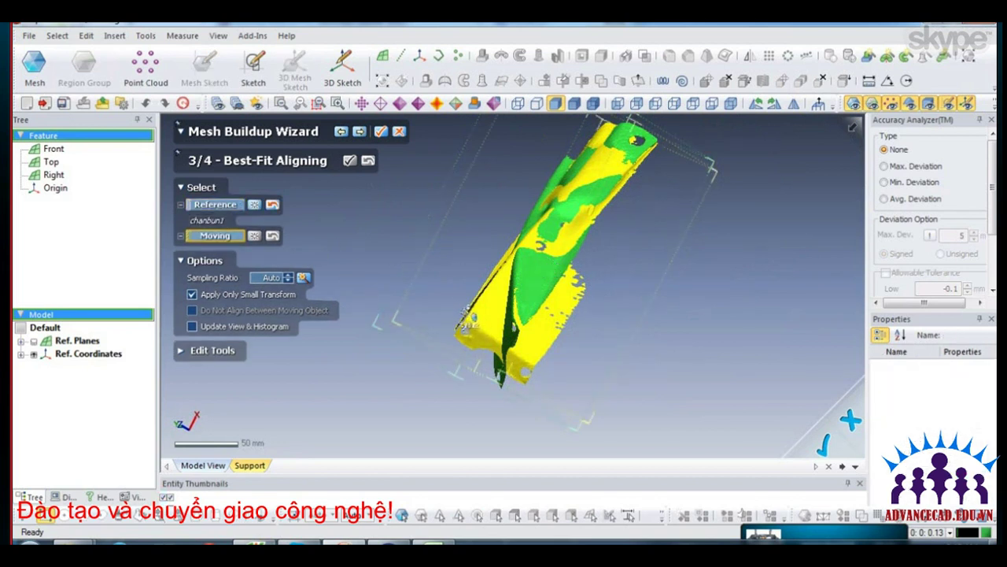
pyautogui.click(470, 322)
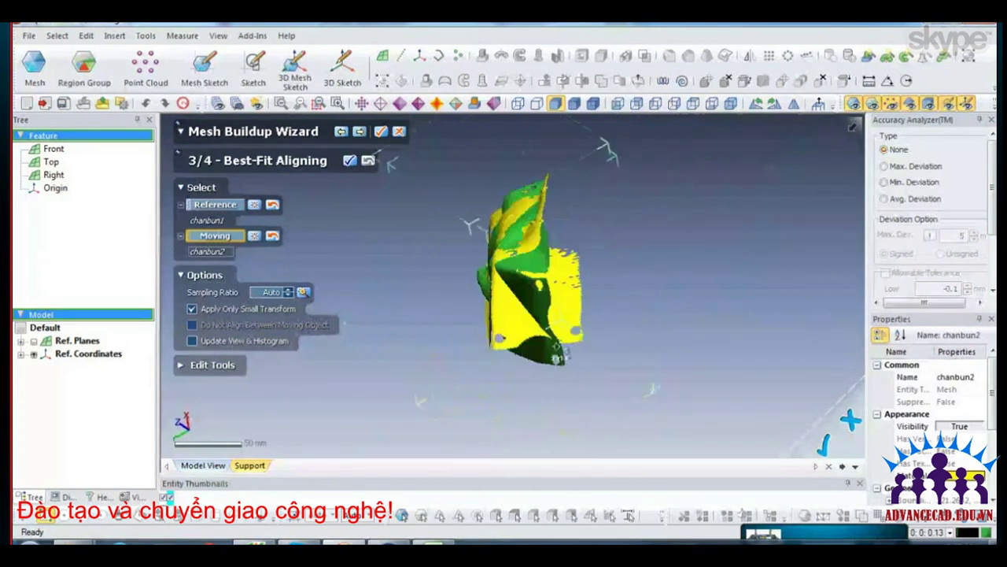
pyautogui.click(360, 133)
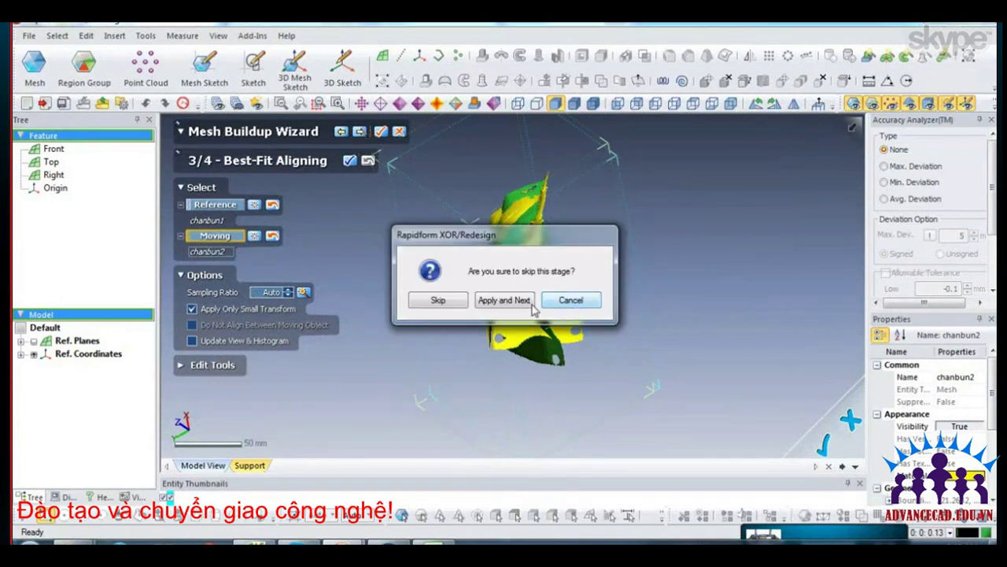
pyautogui.click(554, 303)
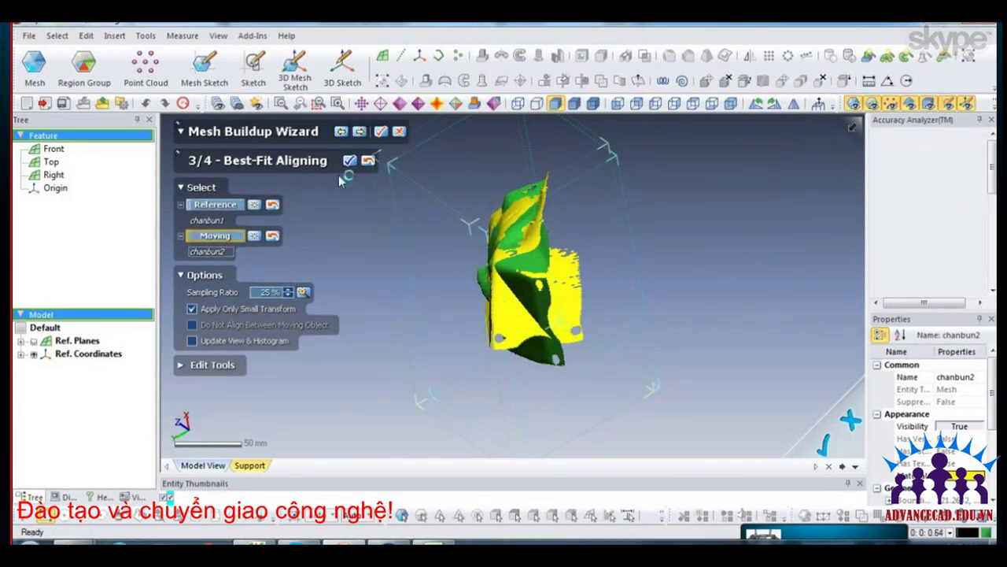
pyautogui.click(350, 160)
# Discard the buildup, then orbit and zoom in on the overlapping chanbun1 and chanbun2 meshes.
pyautogui.click(505, 299)
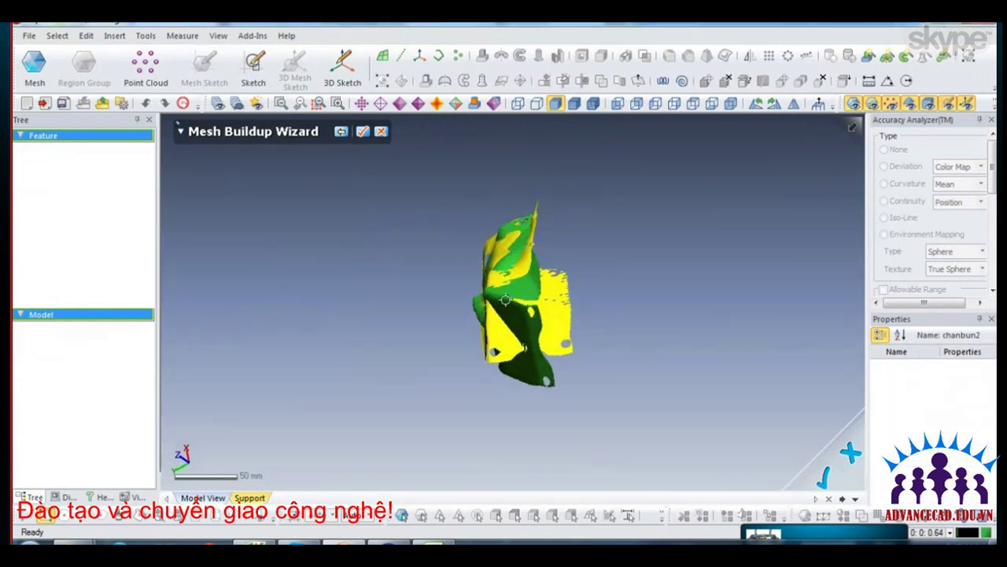
pyautogui.click(516, 334)
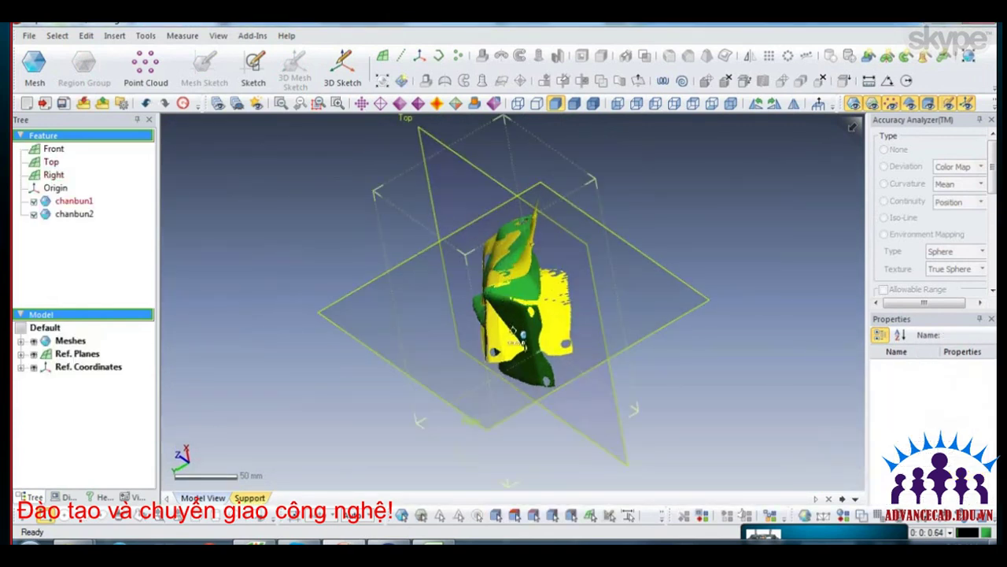
pyautogui.moveTo(516, 335); pyautogui.dragTo(545, 323, button='right')
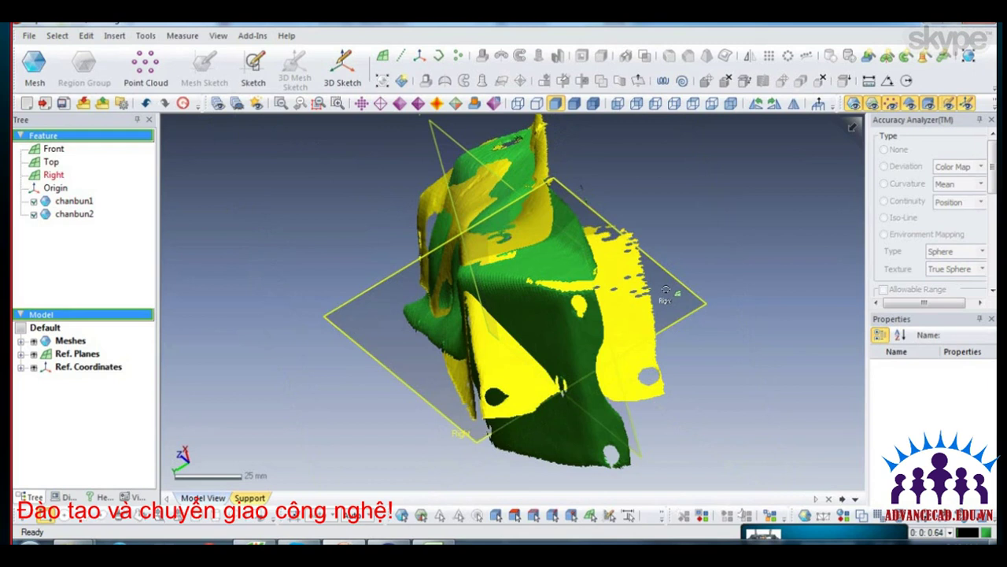
pyautogui.moveTo(665, 291); pyautogui.dragTo(652, 353, button='right')
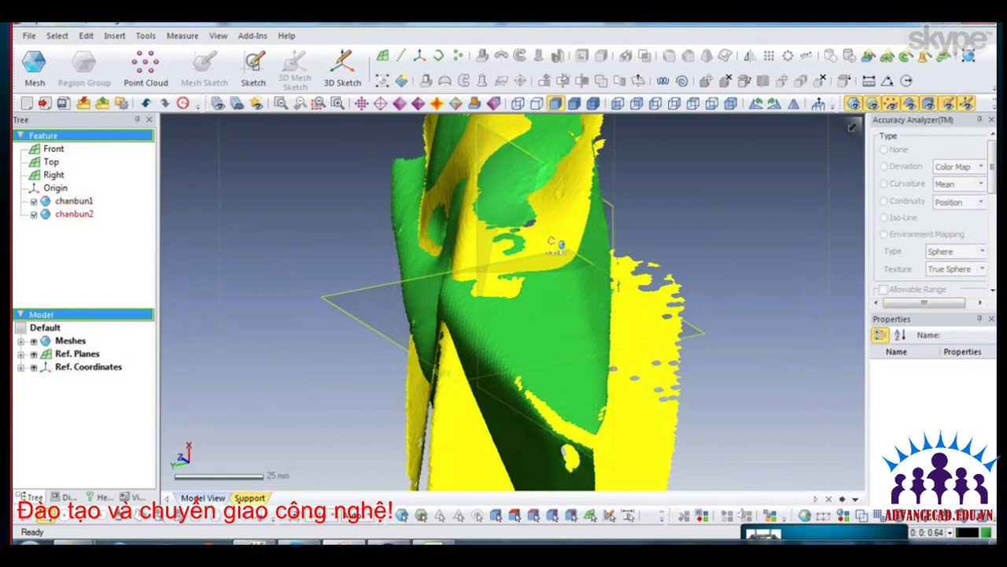
pyautogui.scroll(3, 551, 243)
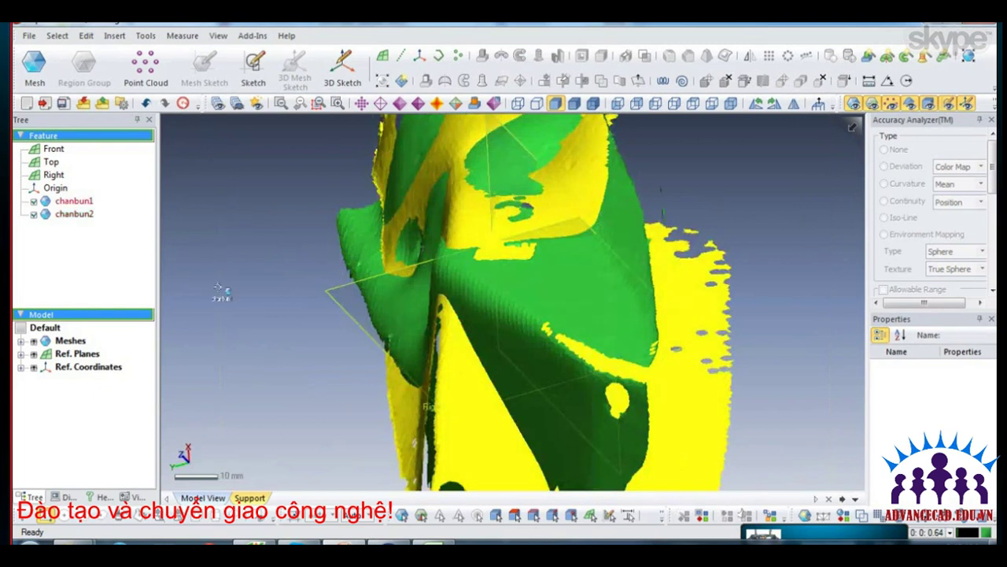
# Delete the chanbun1 and chanbun2 meshes from the feature tree.
pyautogui.click(73, 200)
pyautogui.keyDown('ctrl'); pyautogui.click(73, 211); pyautogui.keyUp('ctrl')
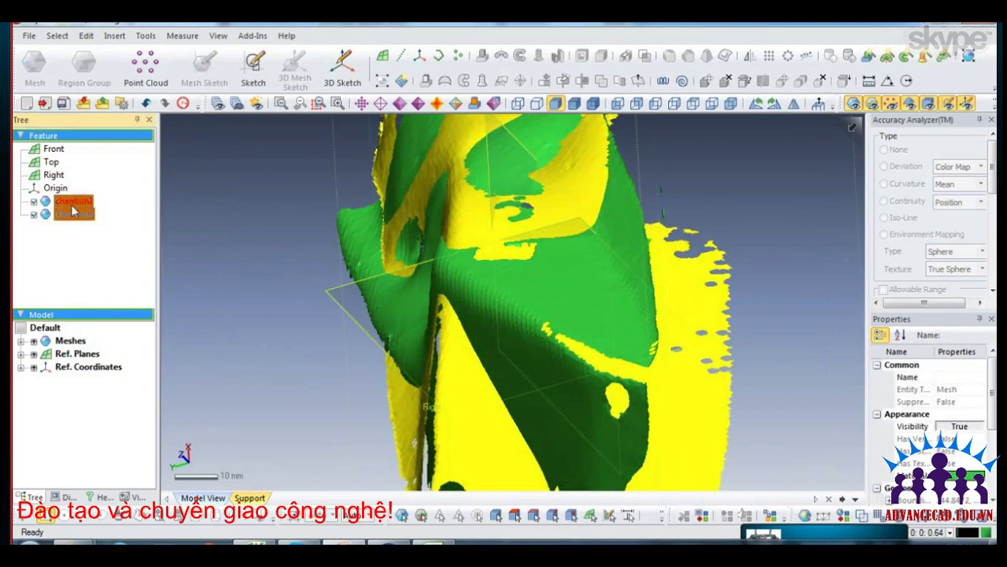
pyautogui.rightClick(74, 211)
pyautogui.click(98, 218)
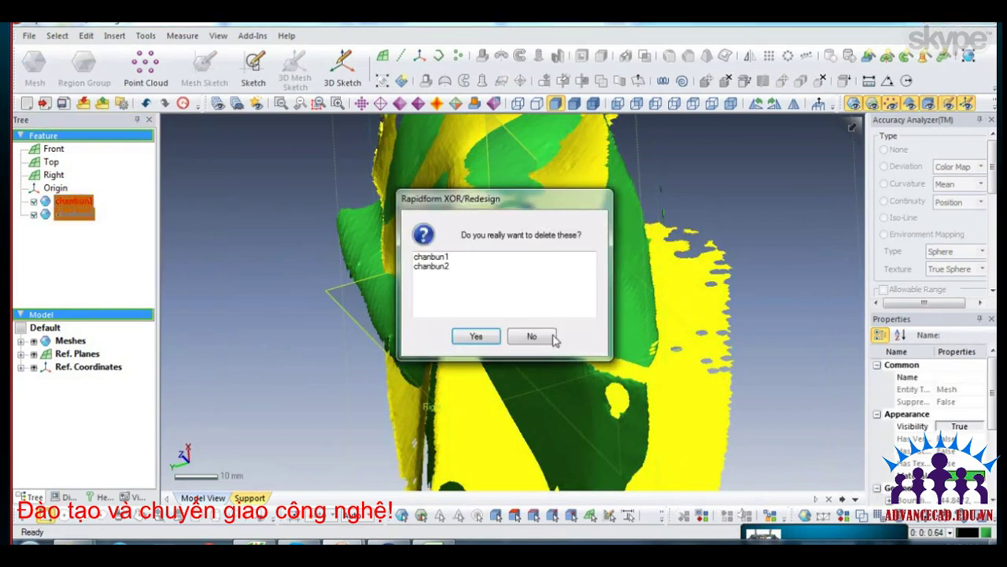
pyautogui.click(483, 340)
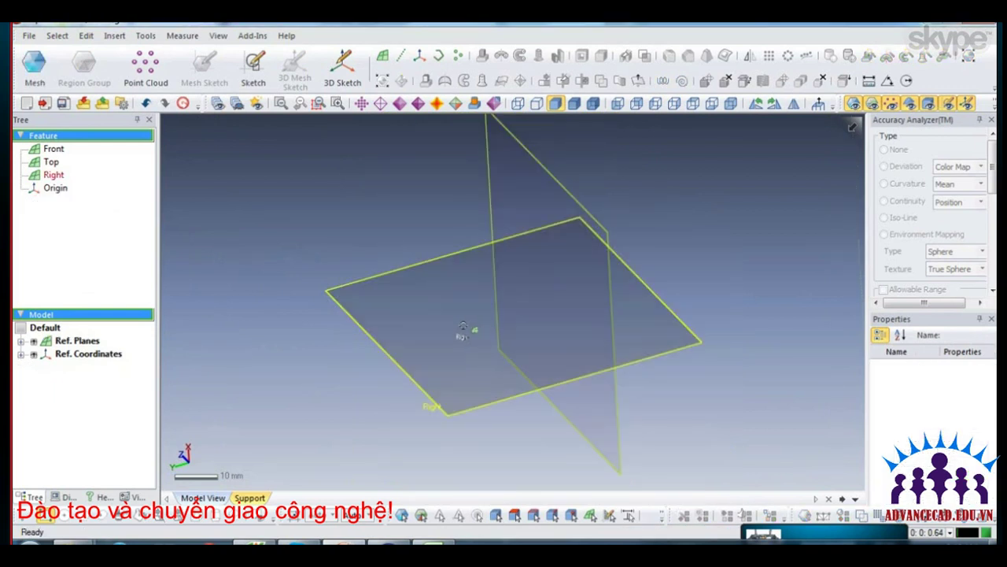
# View the empty reference planes from the Front, Back and Left viewpoints.
pyautogui.click(499, 292)
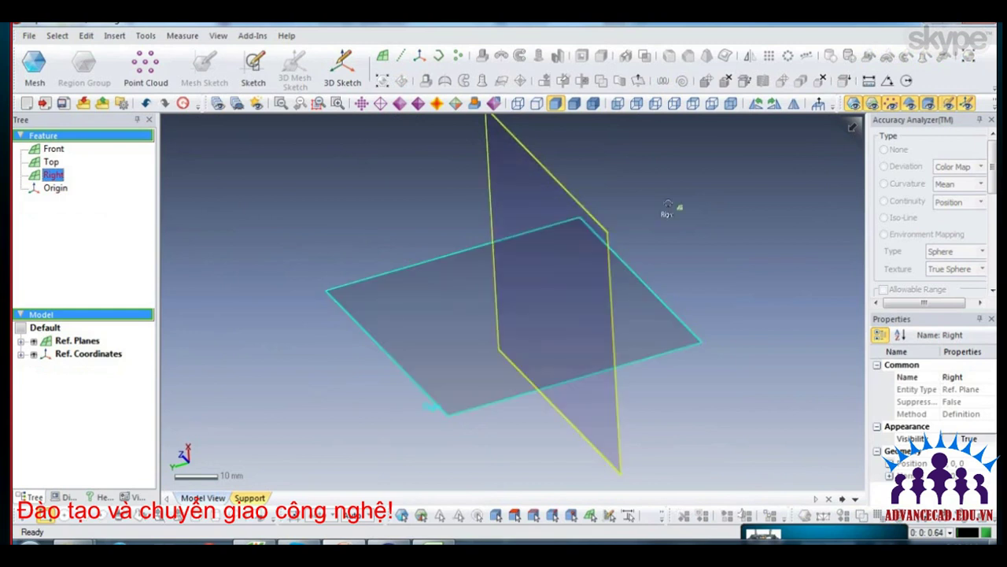
pyautogui.click(663, 209)
pyautogui.click(620, 106)
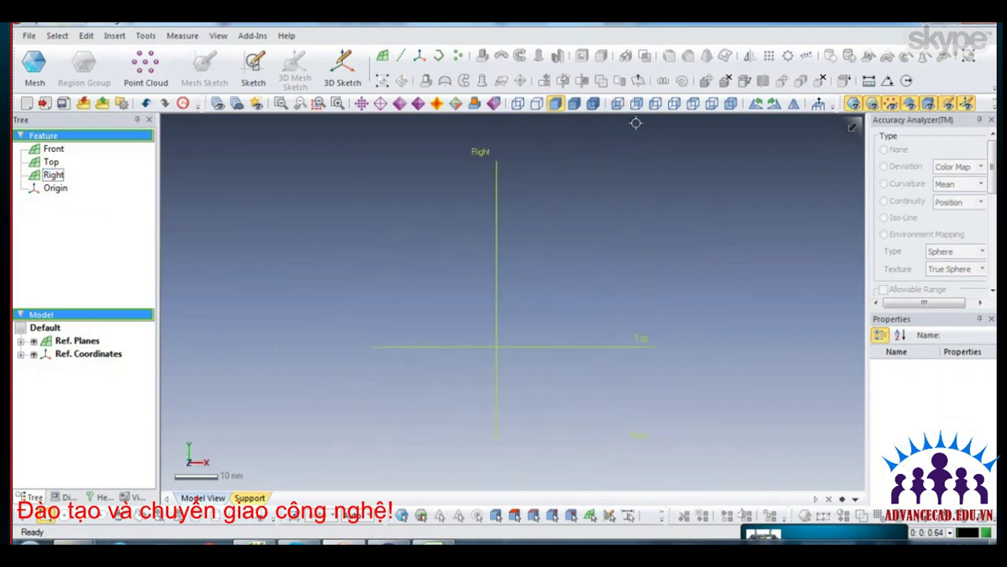
pyautogui.click(640, 109)
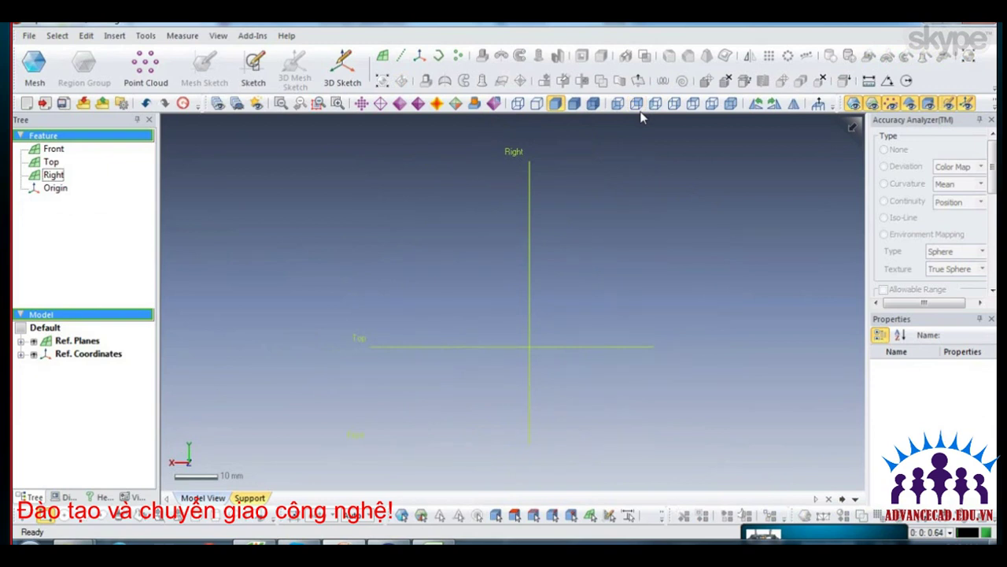
pyautogui.click(655, 107)
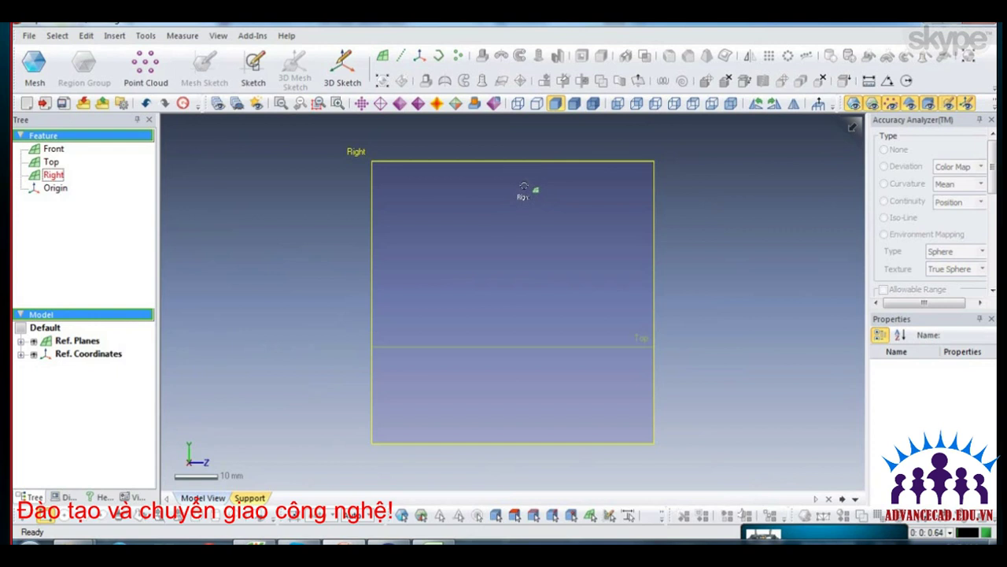
# Open the Insert menu to start importing files into the model.
pyautogui.click(114, 36)
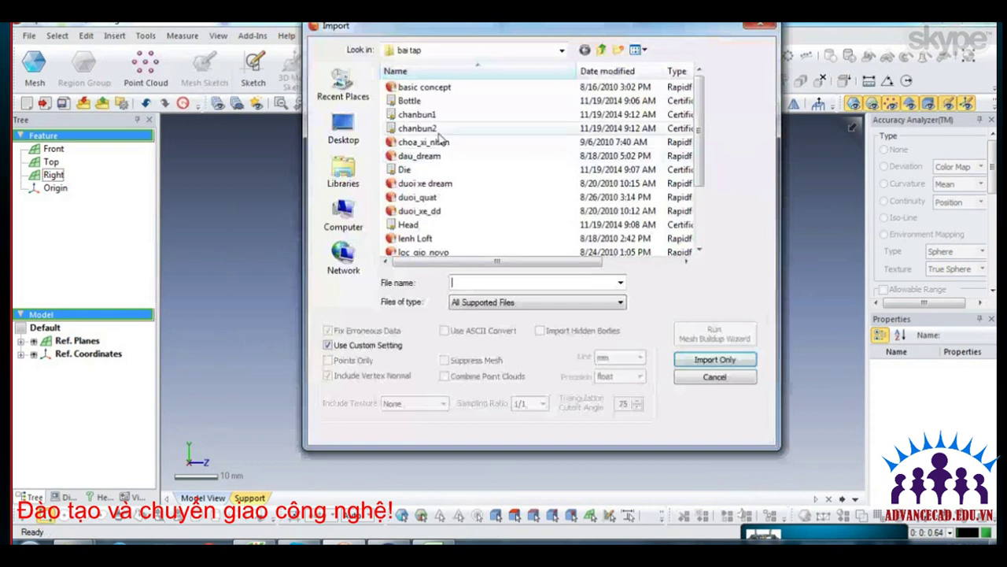
# Import the chanbun1 and chanbun2 scans as separate meshes using Import Only.
pyautogui.click(417, 114)
pyautogui.keyDown('shift'); pyautogui.click(417, 127); pyautogui.keyUp('shift')
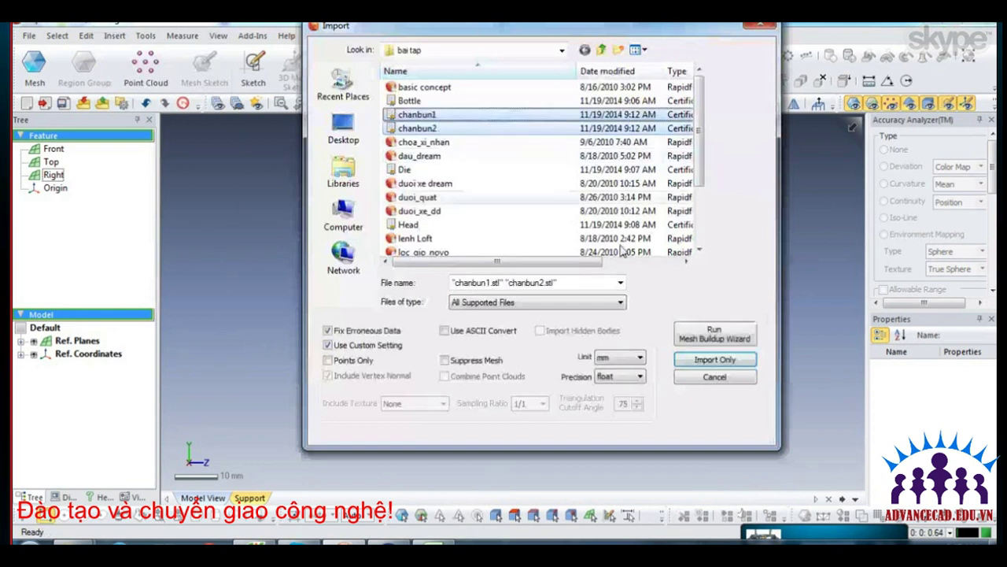
pyautogui.click(750, 365)
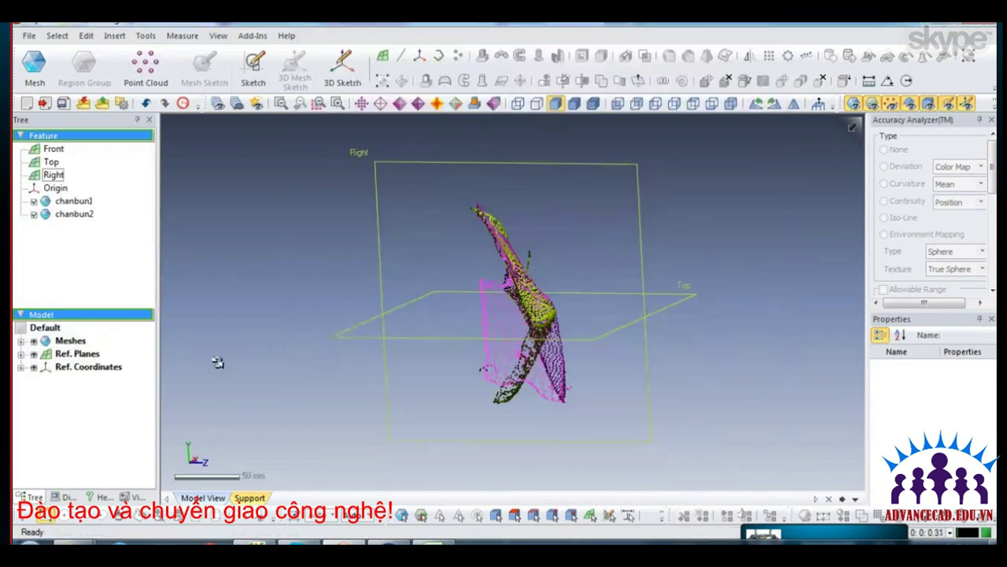
# Expand Meshes, show chanbun2's point and face counts, and orbit to inspect the mesh.
pyautogui.click(21, 340)
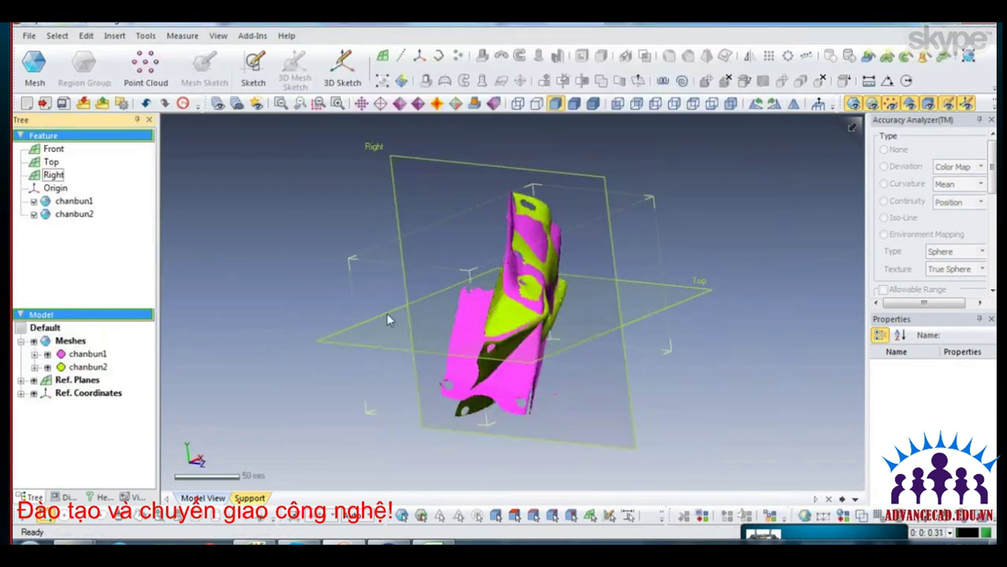
pyautogui.click(519, 303)
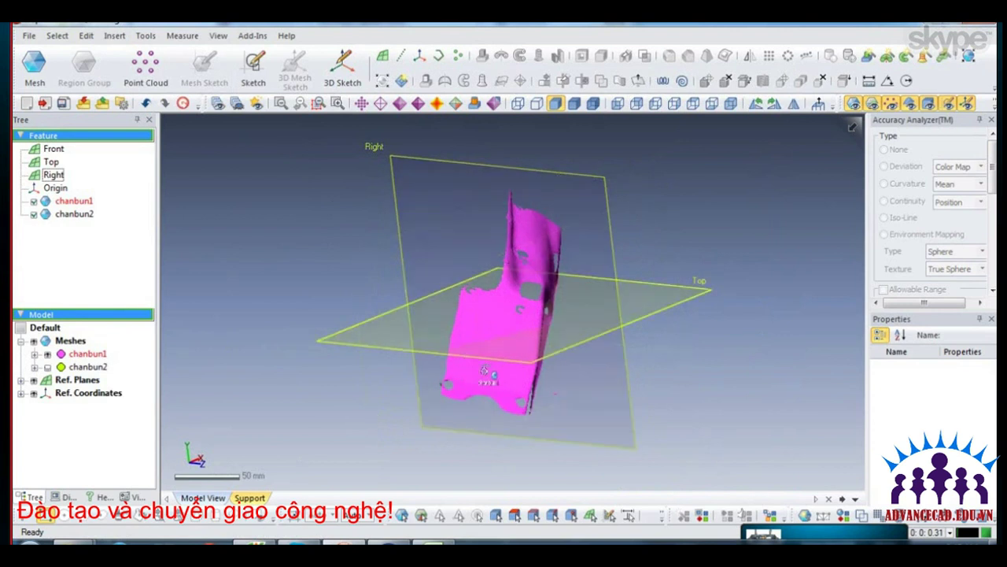
pyautogui.moveTo(580, 228); pyautogui.dragTo(690, 189, button='middle')
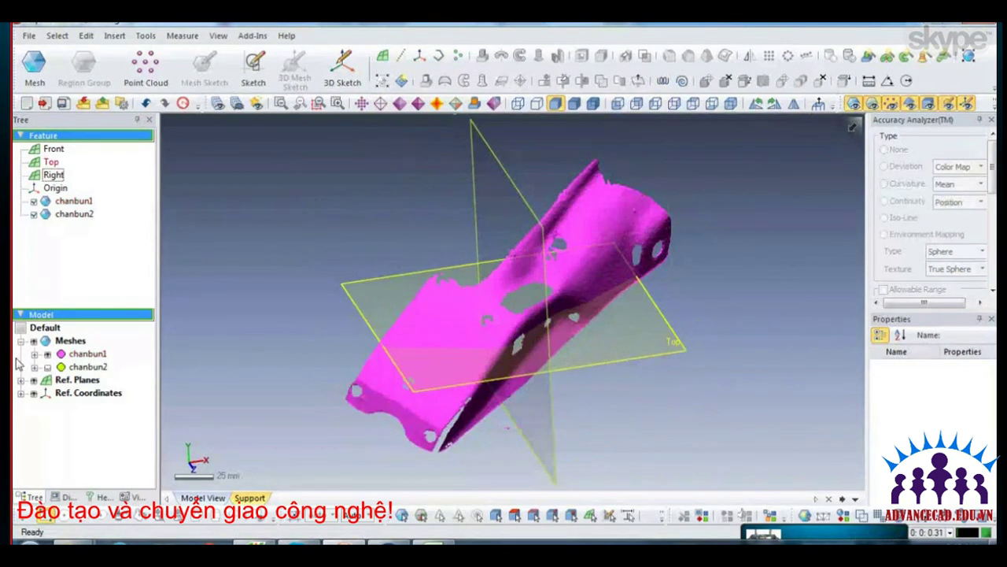
pyautogui.click(48, 366)
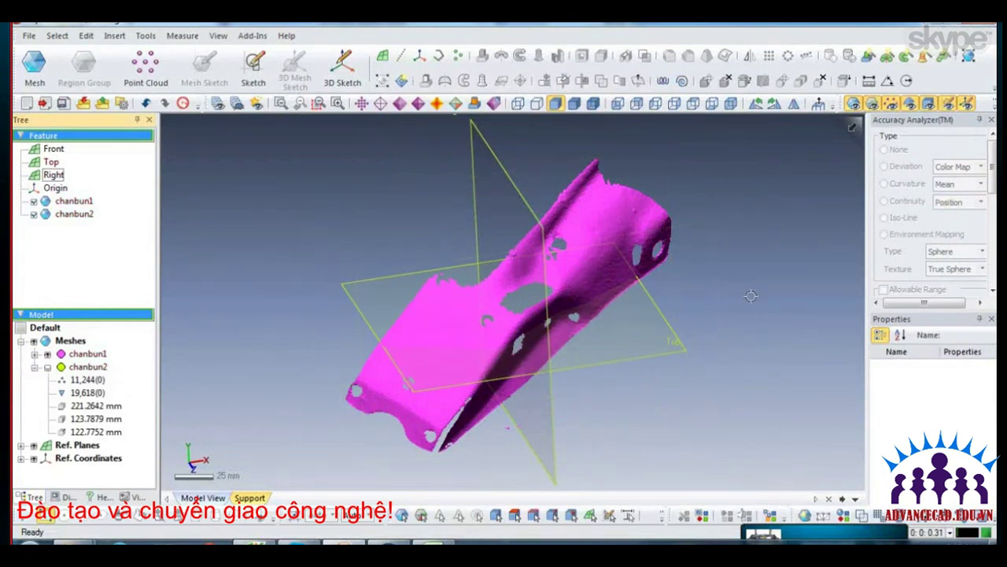
pyautogui.moveTo(695, 348); pyautogui.dragTo(694, 330, button='right')
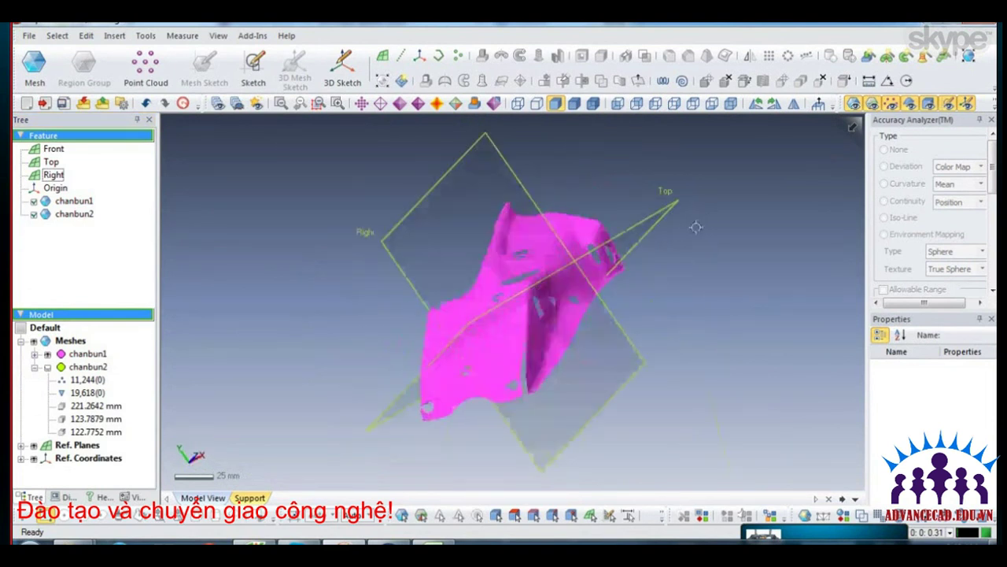
pyautogui.moveTo(563, 295)
pyautogui.mouseDown(button='right')
pyautogui.moveTo(510, 248)
pyautogui.moveTo(509, 333)
pyautogui.mouseUp(button='right')
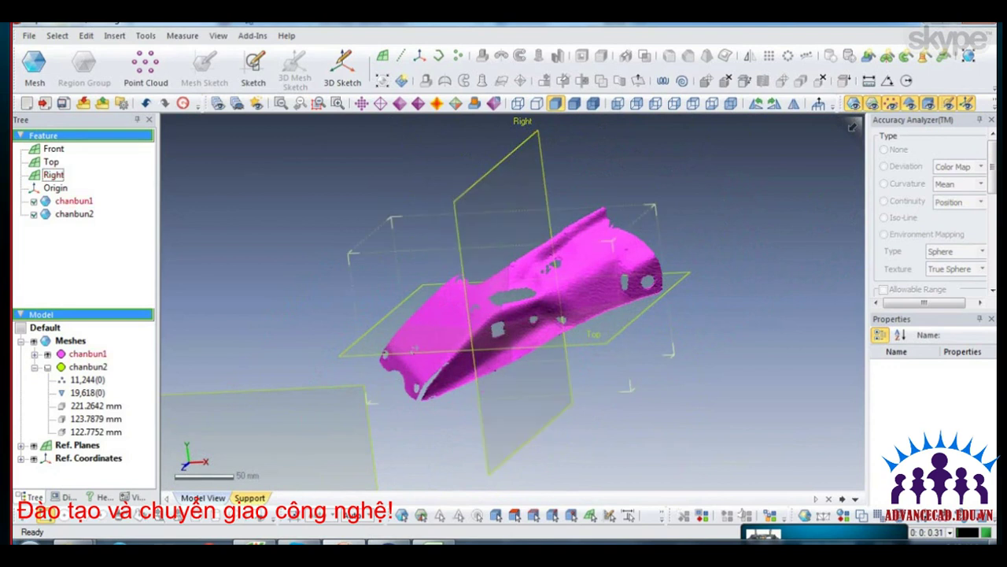
pyautogui.moveTo(519, 313); pyautogui.dragTo(509, 336, button='right')
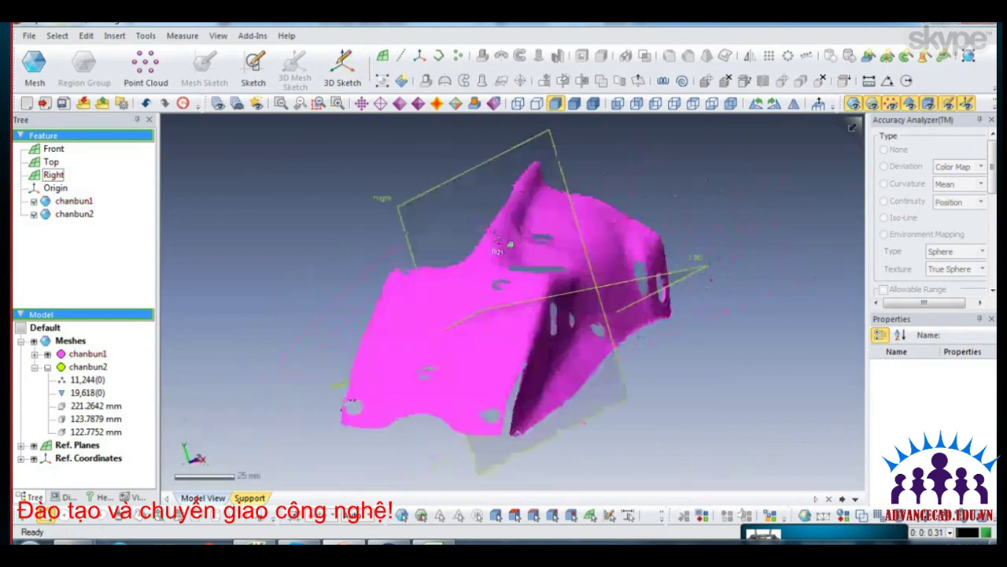
pyautogui.click(29, 35)
# Start a new model without saving, then browse the import files duoi_quat, Twin Cylinder Head and turbo2.
pyautogui.click(71, 52)
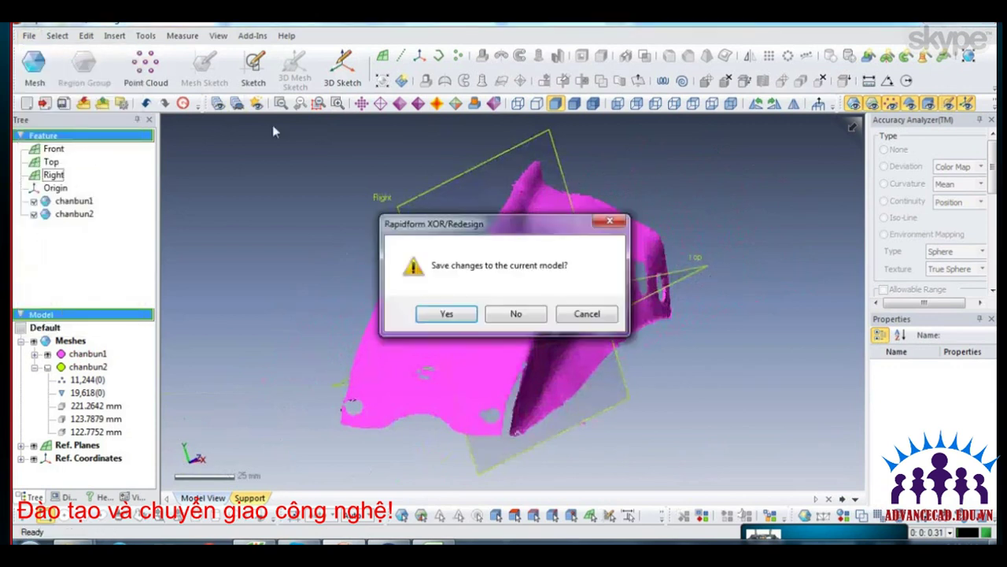
pyautogui.click(537, 317)
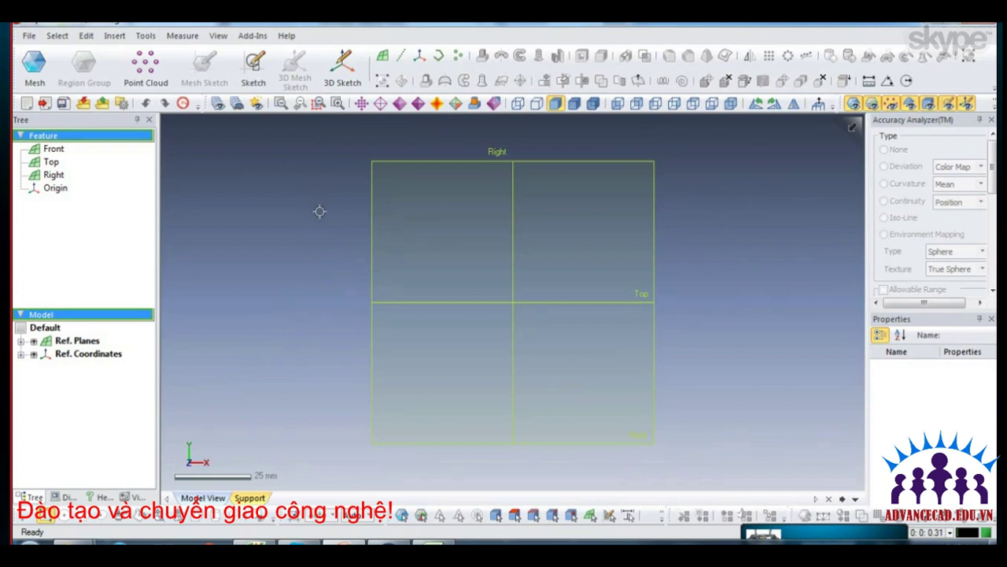
pyautogui.click(115, 36)
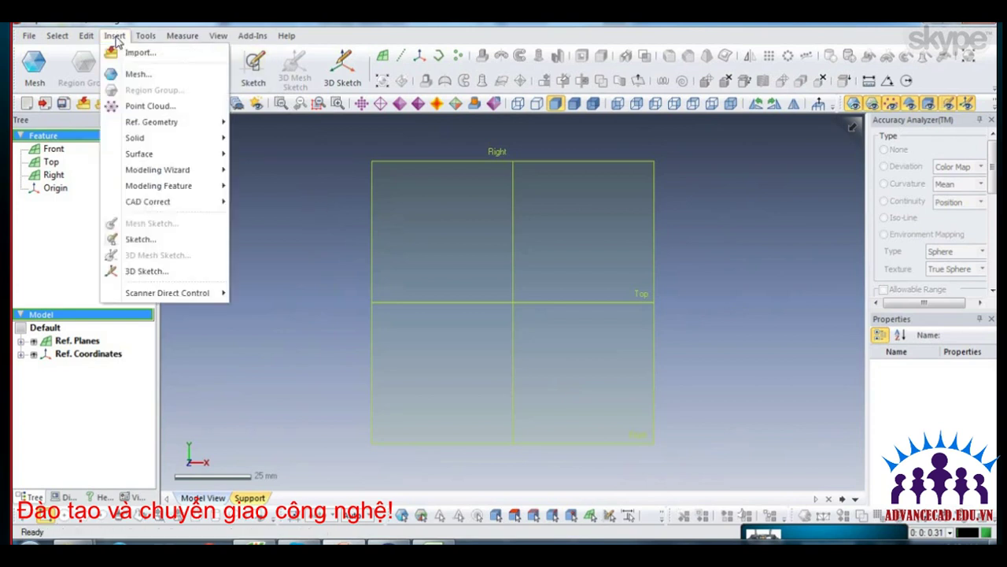
pyautogui.click(152, 53)
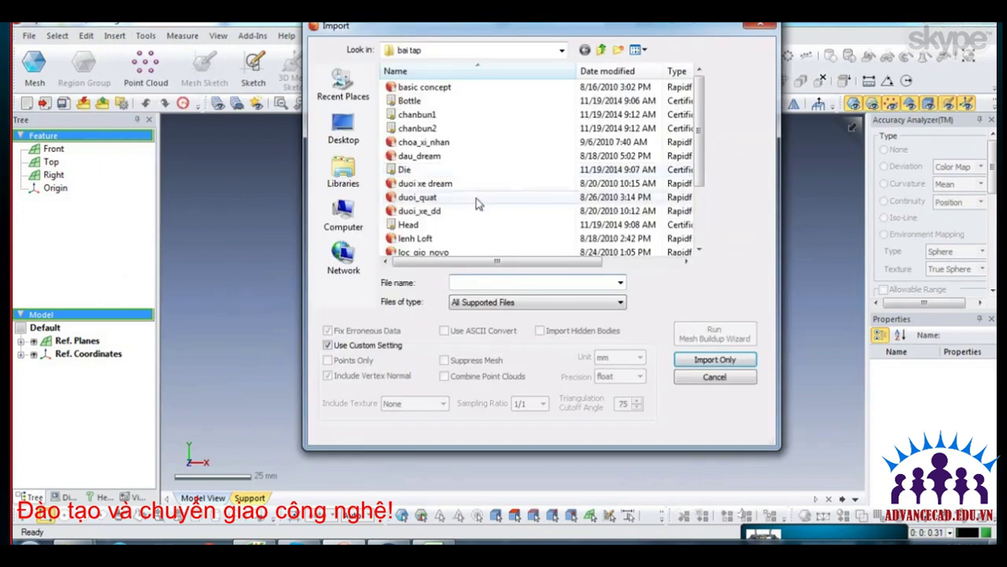
pyautogui.click(477, 197)
pyautogui.scroll(-2, 477, 203)
pyautogui.click(478, 238)
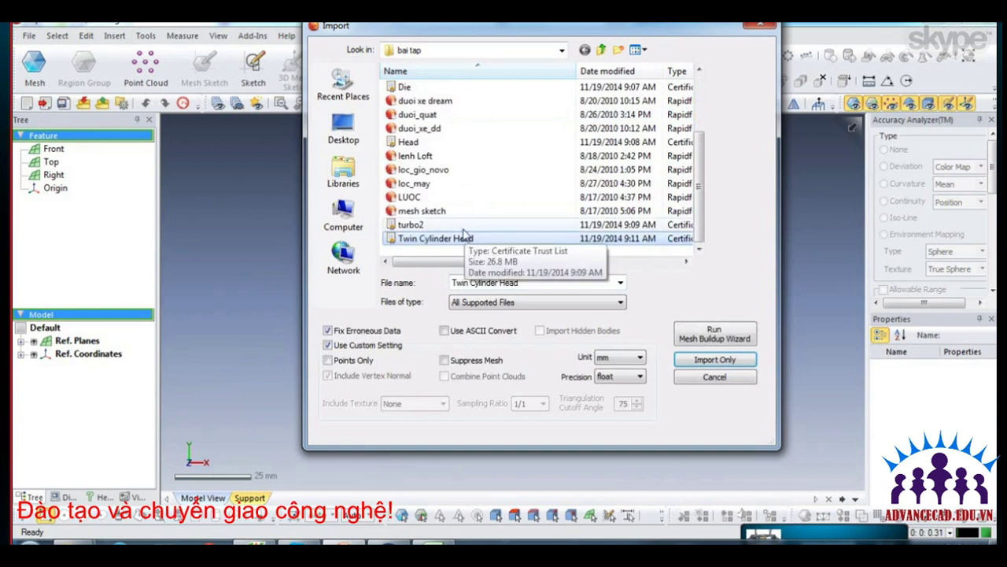
pyautogui.click(464, 228)
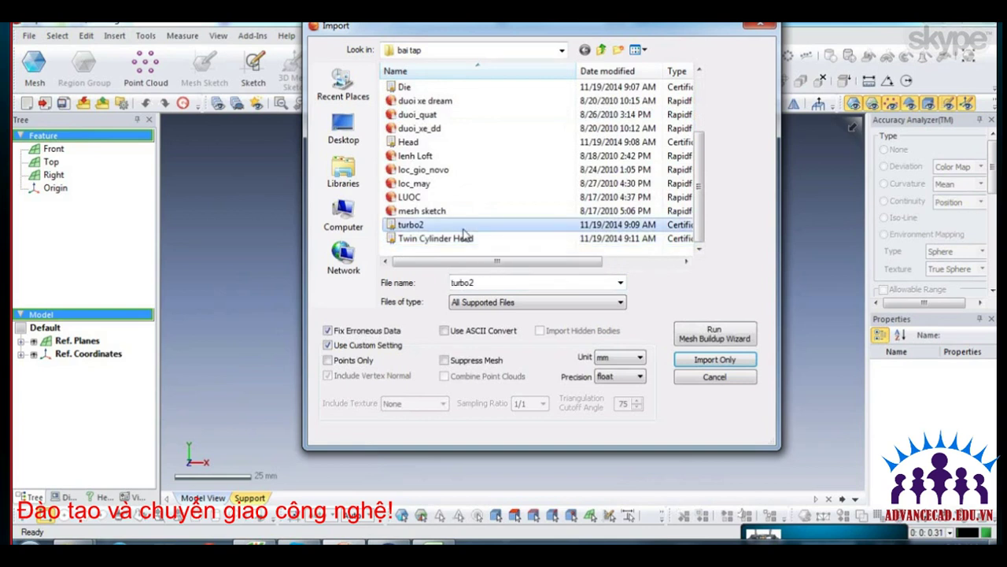
# Browse up the file list toward LUOC and loc_may, then cancel the import without loading anything.
pyautogui.scroll(1, 463, 236)
pyautogui.scroll(1, 464, 235)
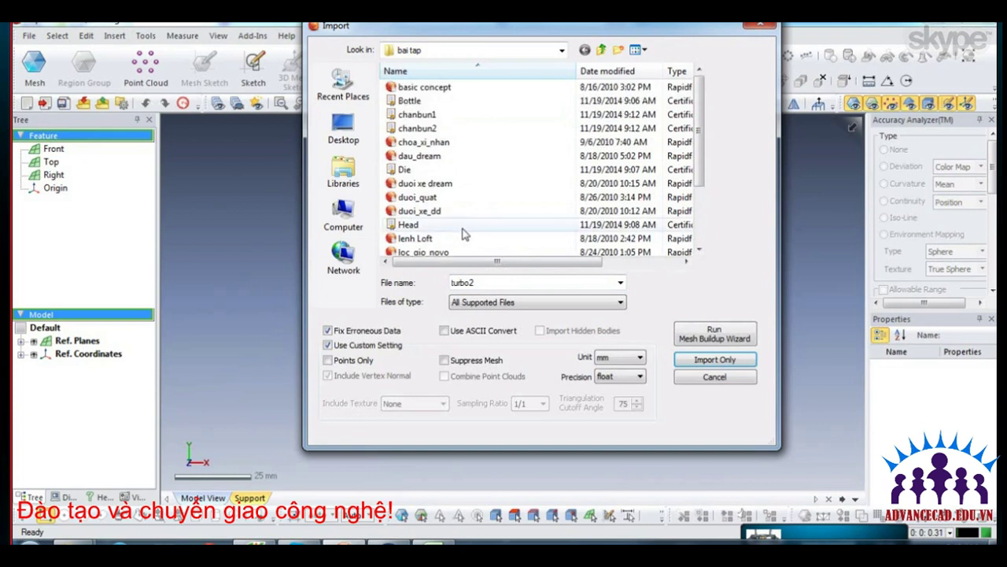
pyautogui.scroll(-2, 464, 234)
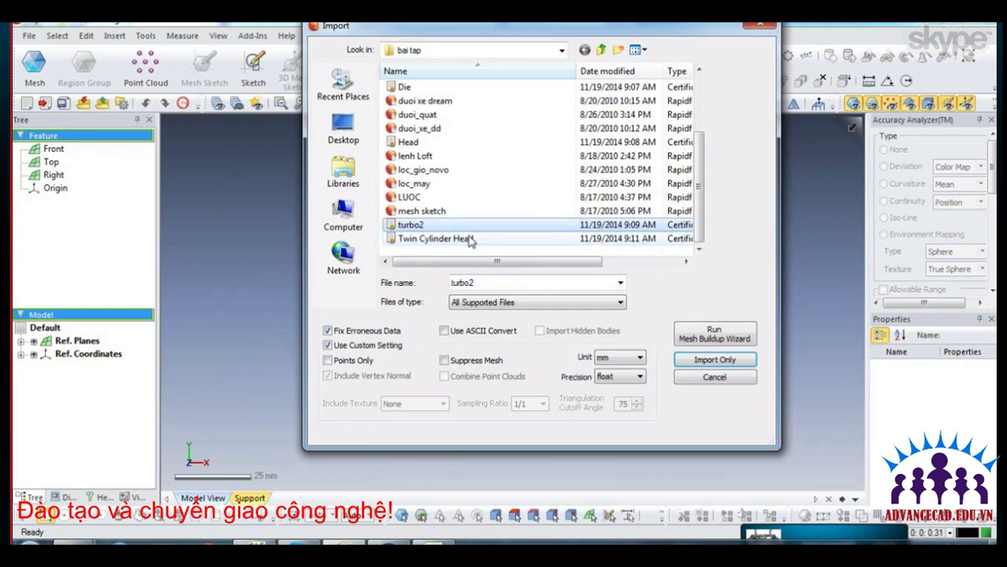
pyautogui.click(477, 243)
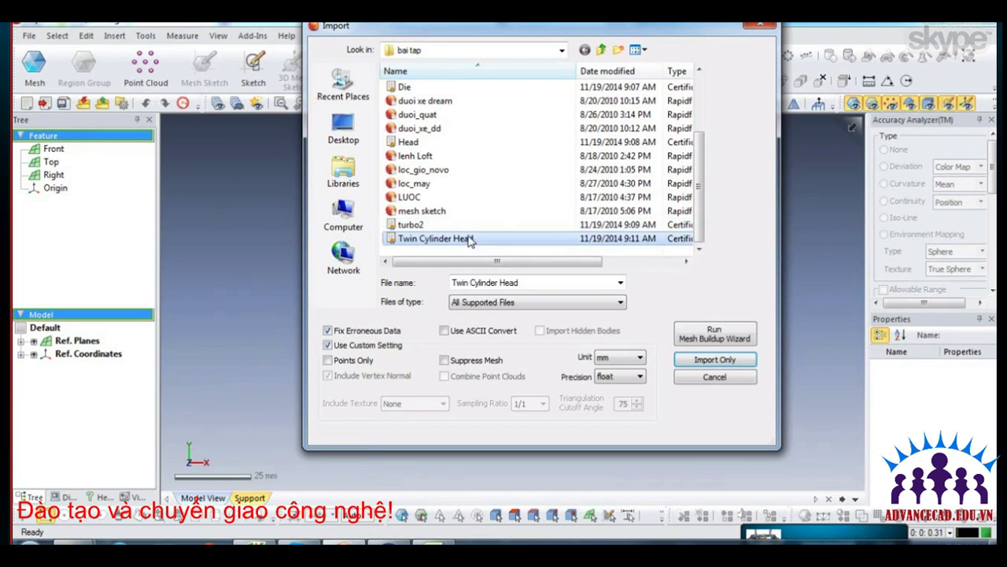
pyautogui.click(433, 225)
pyautogui.click(432, 239)
pyautogui.click(433, 225)
pyautogui.click(434, 211)
pyautogui.click(435, 198)
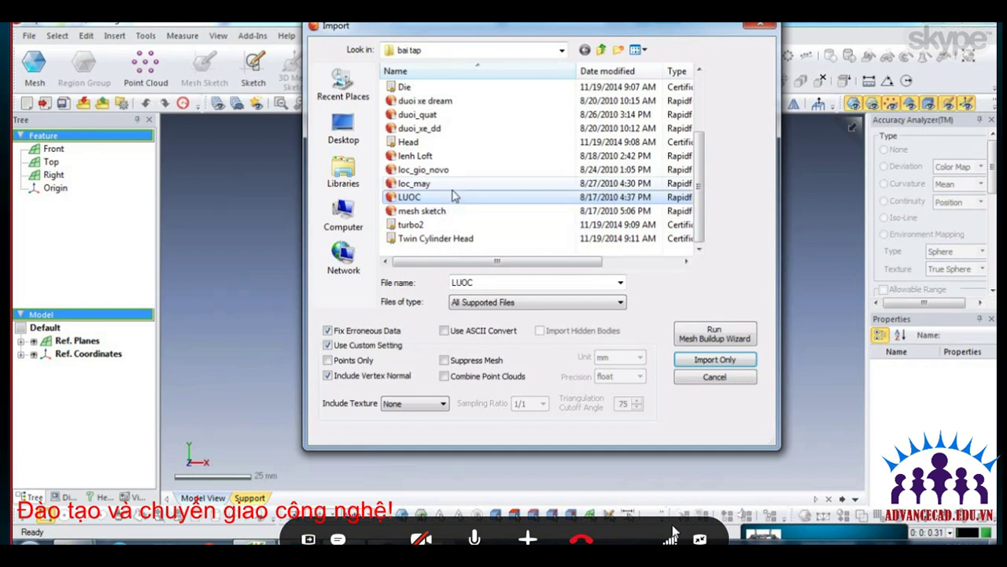
pyautogui.press('Up')
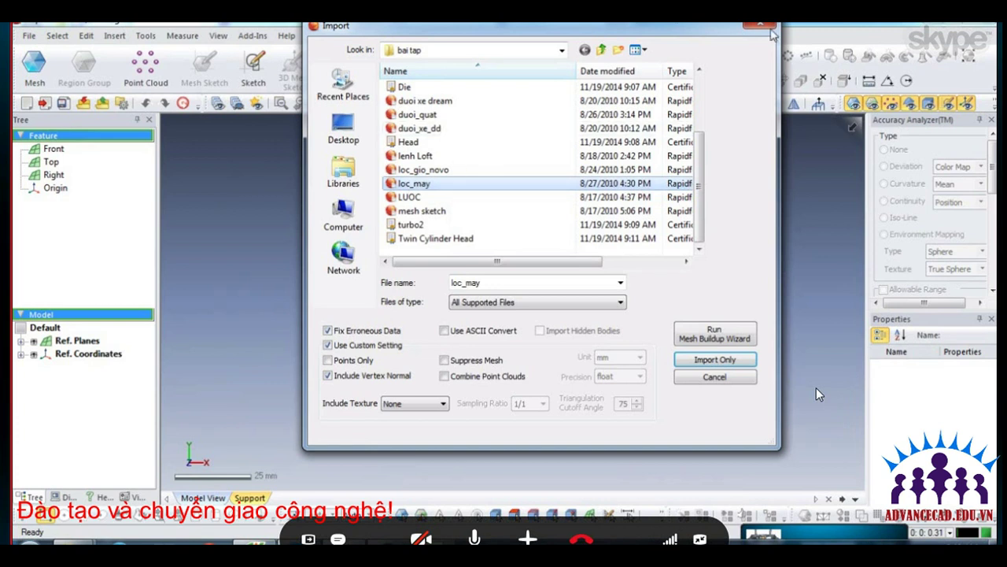
pyautogui.press('Return')
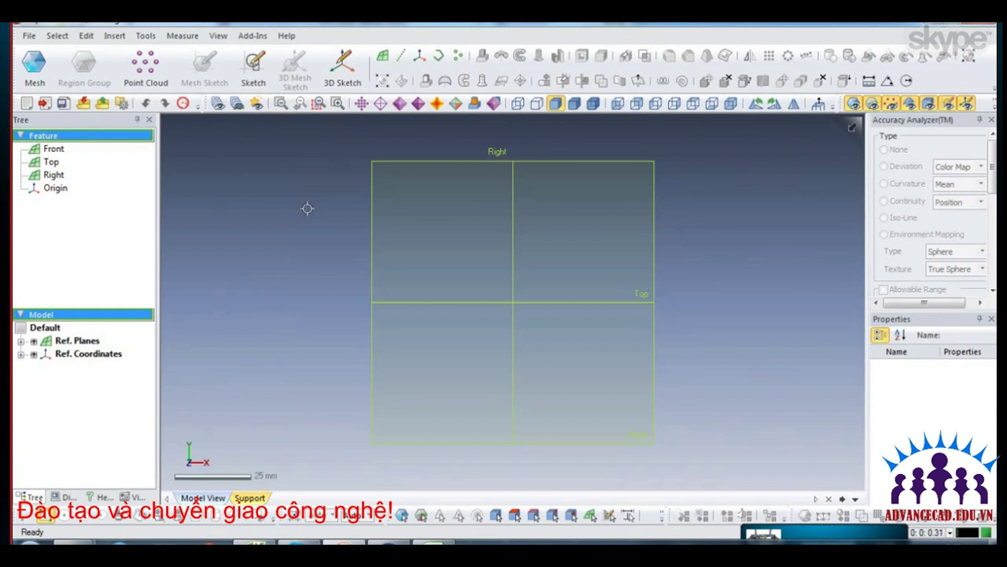
# Open the Tools menu to look through the available commands.
pyautogui.click(146, 35)
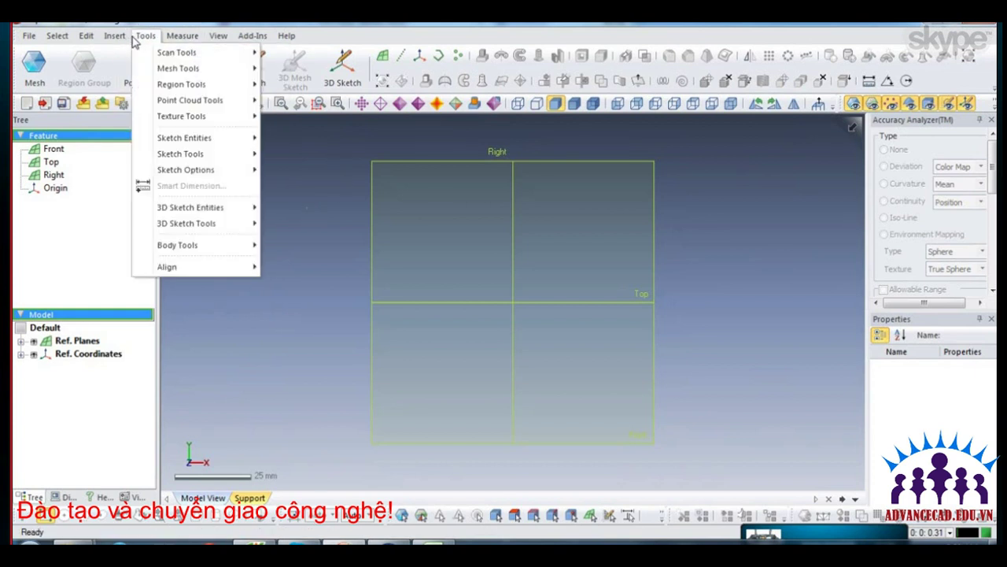
pyautogui.moveTo(114, 36)
pyautogui.moveTo(167, 293)
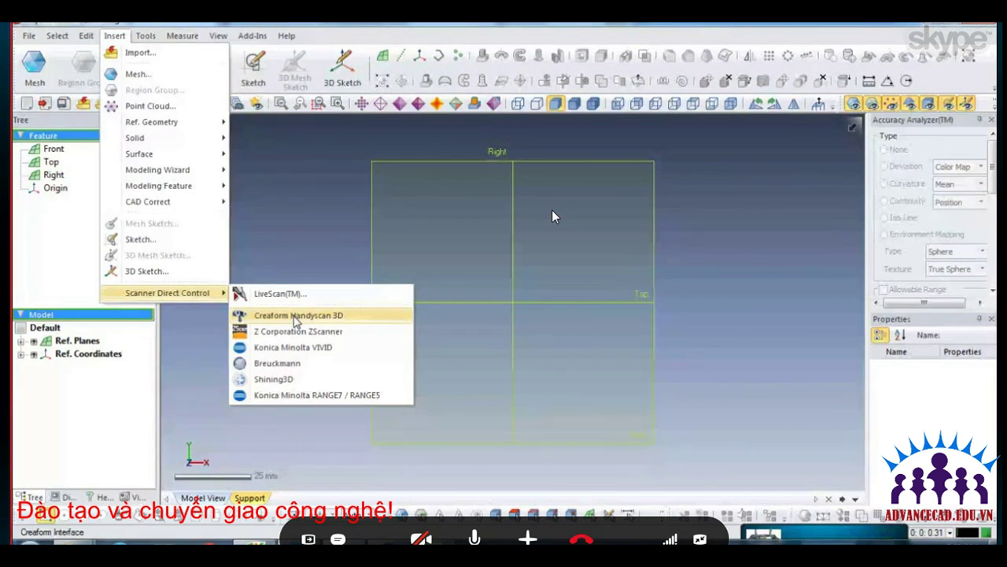
# Dismiss the scanner submenu without choosing a scanner, returning to the empty viewport.
pyautogui.click(290, 213)
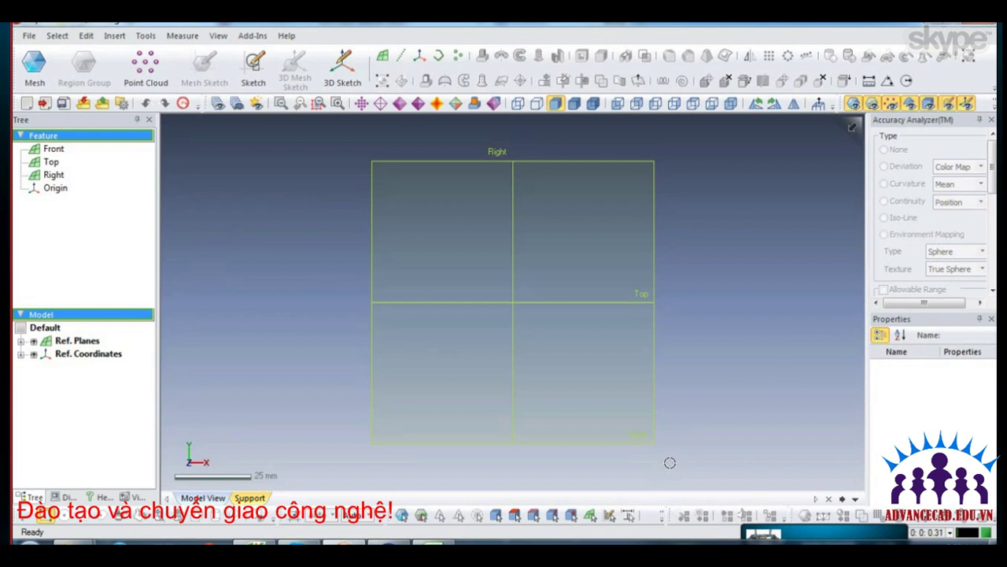
# Import the Bottle file as a mesh using Import Only.
pyautogui.click(114, 36)
pyautogui.click(136, 57)
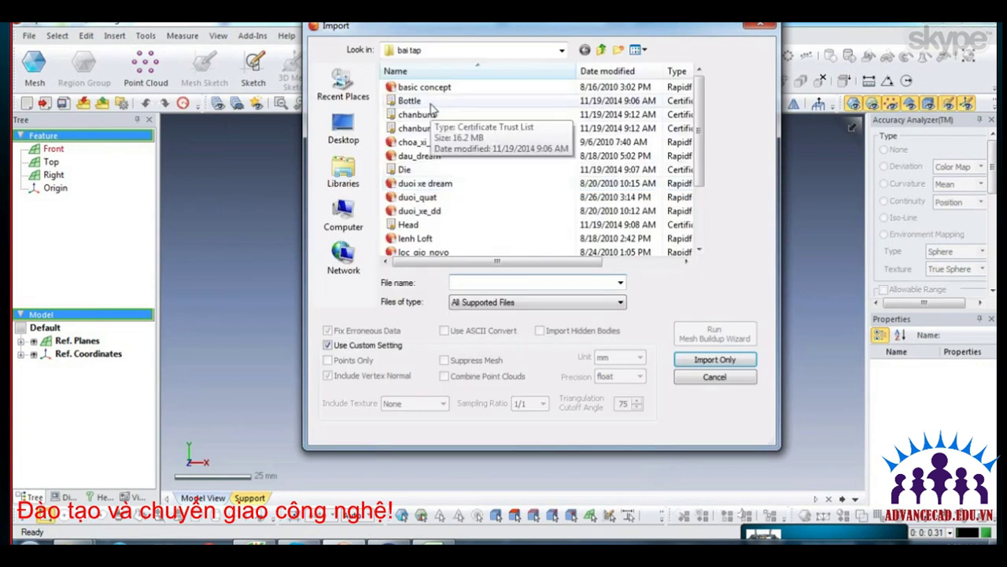
pyautogui.click(410, 101)
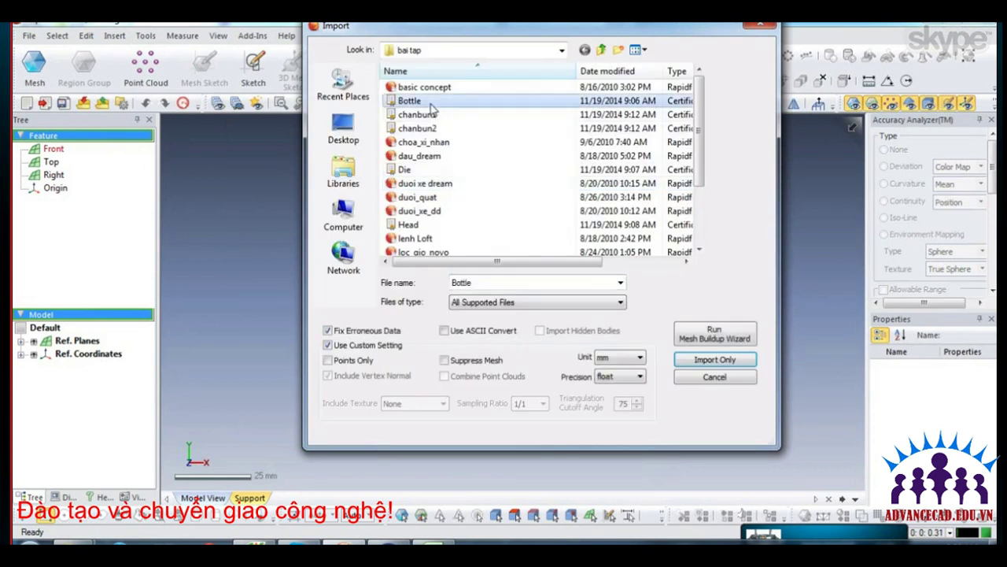
pyautogui.click(723, 360)
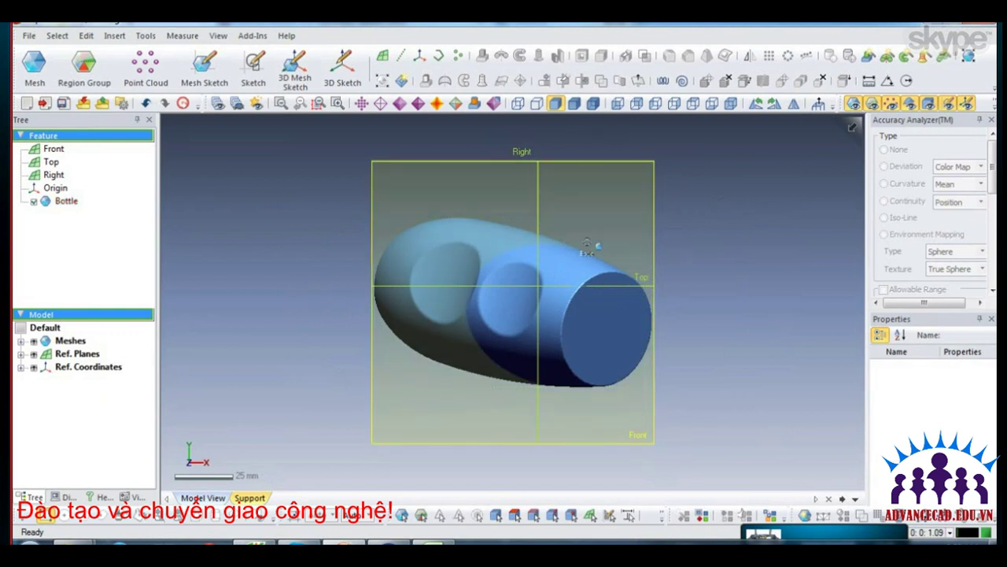
# Orbit, zoom out and select the Bottle mesh to view it tilted among the reference planes.
pyautogui.moveTo(727, 214)
pyautogui.mouseDown(button='right')
pyautogui.moveTo(759, 230)
pyautogui.moveTo(816, 326)
pyautogui.moveTo(824, 428)
pyautogui.moveTo(642, 205)
pyautogui.moveTo(582, 236)
pyautogui.moveTo(540, 225)
pyautogui.moveTo(525, 238)
pyautogui.mouseUp(button='right')
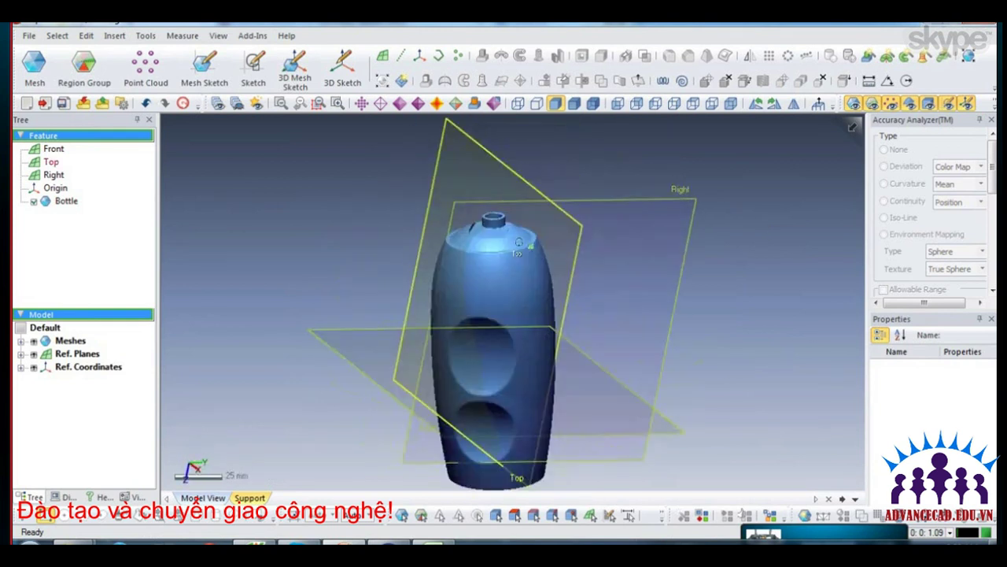
pyautogui.scroll(-3, 518, 244)
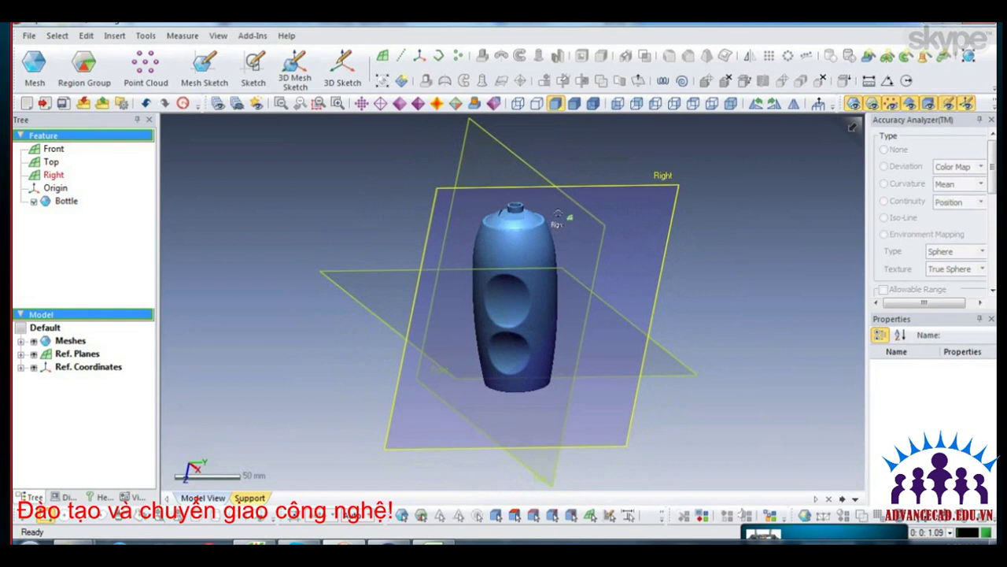
pyautogui.click(489, 225)
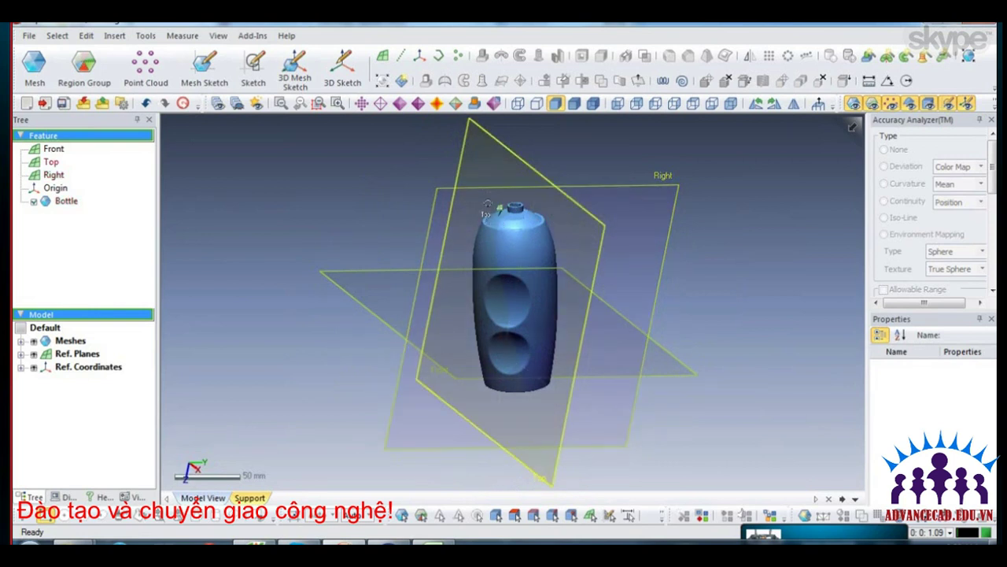
pyautogui.moveTo(487, 206)
pyautogui.mouseDown(button='right')
pyautogui.moveTo(371, 238)
pyautogui.moveTo(551, 198)
pyautogui.moveTo(501, 336)
pyautogui.moveTo(514, 395)
pyautogui.moveTo(589, 317)
pyautogui.moveTo(701, 409)
pyautogui.moveTo(407, 304)
pyautogui.moveTo(583, 299)
pyautogui.moveTo(619, 288)
pyautogui.moveTo(787, 411)
pyautogui.moveTo(446, 165)
pyautogui.moveTo(535, 173)
pyautogui.moveTo(638, 275)
pyautogui.moveTo(546, 173)
pyautogui.moveTo(706, 233)
pyautogui.moveTo(546, 333)
pyautogui.moveTo(304, 224)
pyautogui.moveTo(522, 277)
pyautogui.moveTo(422, 159)
pyautogui.moveTo(497, 243)
pyautogui.mouseUp(button='right')
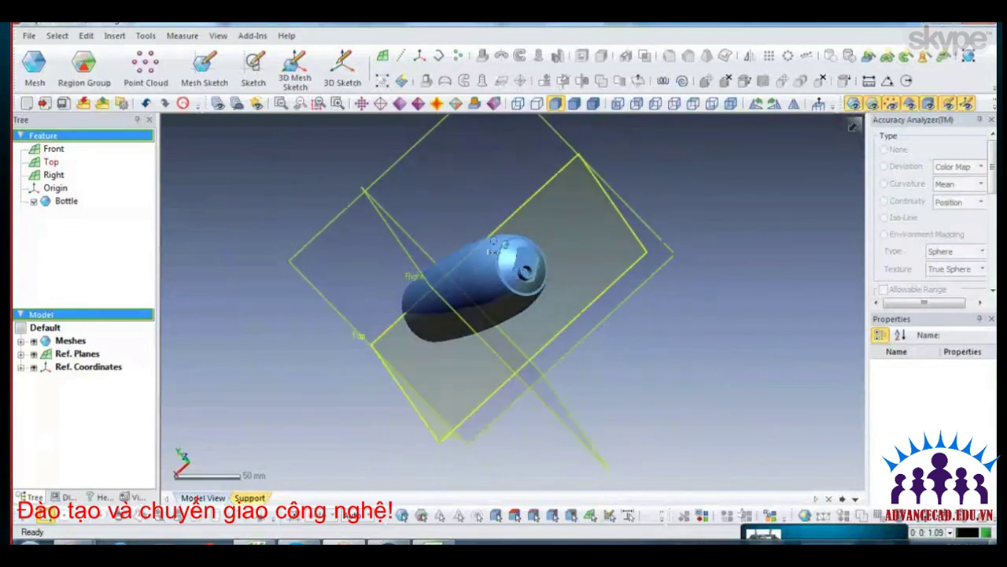
# Zoom in and out to examine the bottle's surface up close.
pyautogui.scroll(3, 497, 243)
pyautogui.scroll(2, 497, 243)
pyautogui.scroll(2, 497, 243)
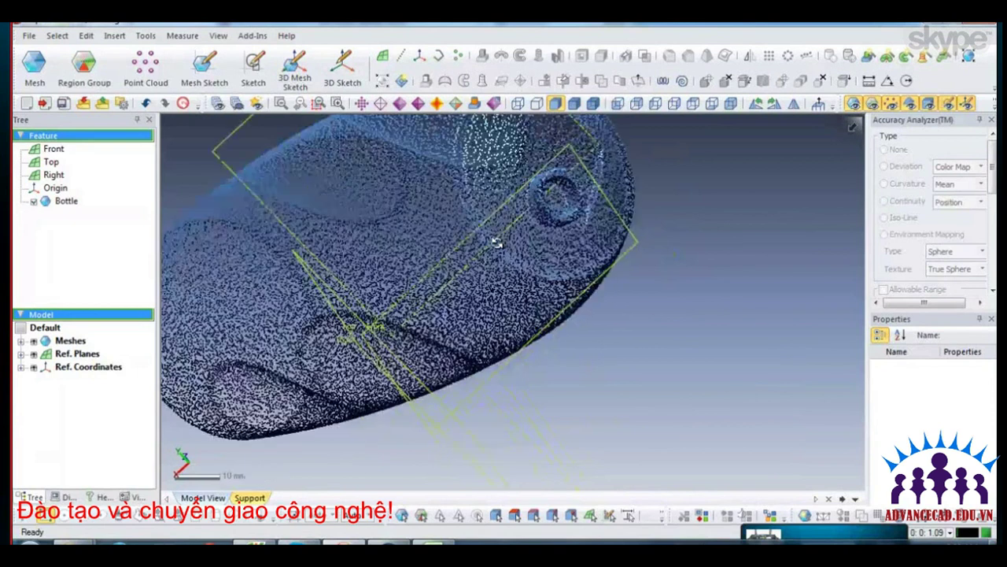
pyautogui.scroll(1, 497, 242)
pyautogui.scroll(-3, 497, 243)
pyautogui.scroll(2, 497, 242)
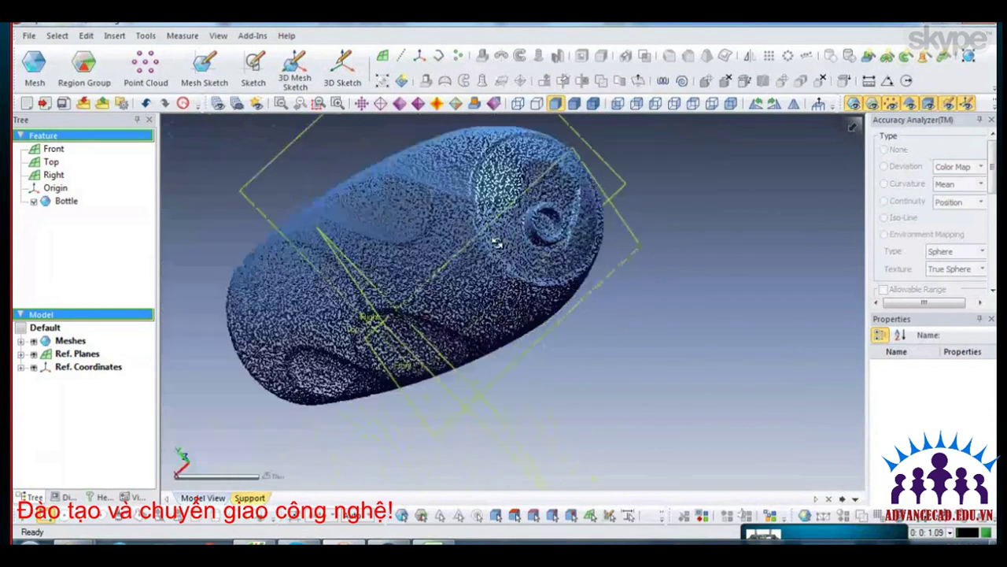
pyautogui.scroll(3, 497, 242)
pyautogui.scroll(-3, 488, 246)
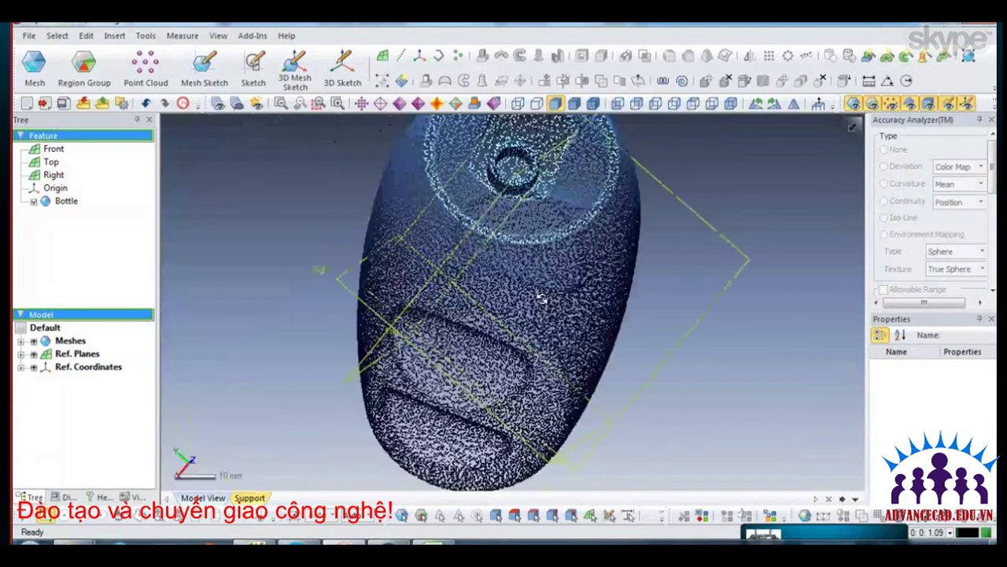
pyautogui.scroll(-2, 425, 268)
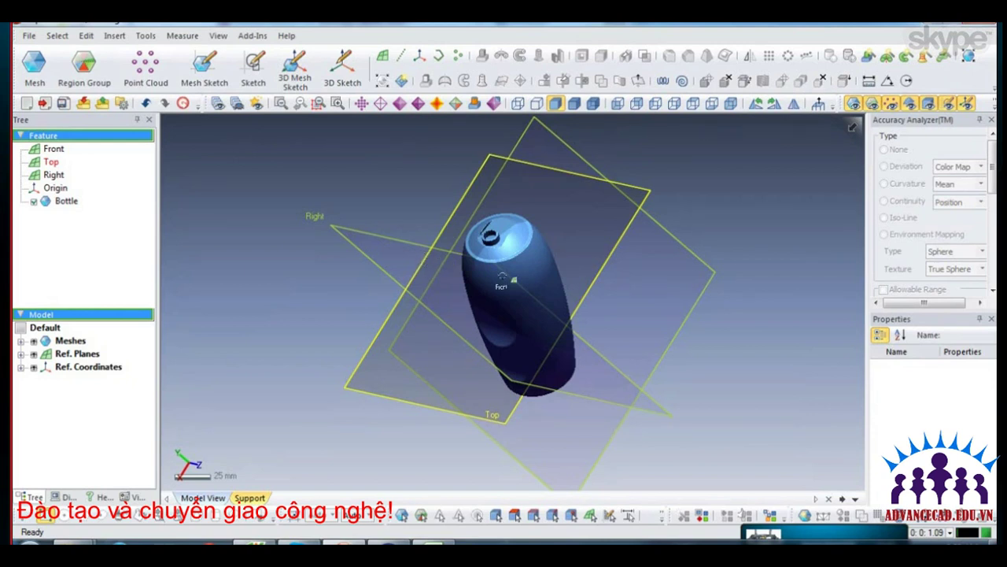
# Switch to the front then left views and orbit the bottle into an upright oblique view.
pyautogui.click(618, 110)
pyautogui.click(650, 111)
pyautogui.moveTo(551, 315)
pyautogui.mouseDown(button='middle')
pyautogui.moveTo(578, 336)
pyautogui.moveTo(487, 337)
pyautogui.moveTo(596, 376)
pyautogui.mouseUp(button='middle')
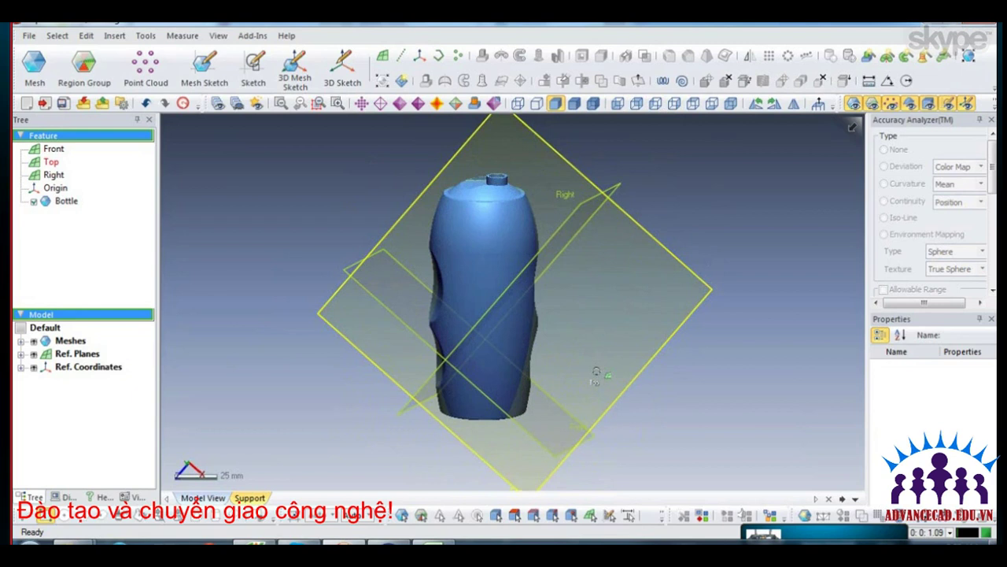
pyautogui.click(595, 376)
# Step through the standard views to the bottom view and orbit to face the bottle's flat base.
pyautogui.click(619, 105)
pyautogui.click(674, 105)
pyautogui.click(712, 105)
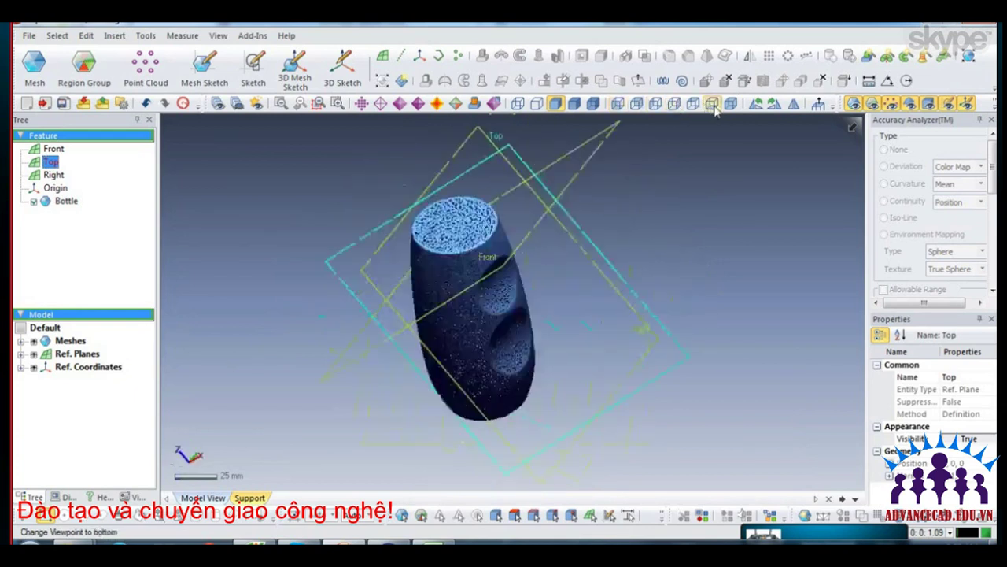
pyautogui.moveTo(370, 259); pyautogui.dragTo(321, 292, button='right')
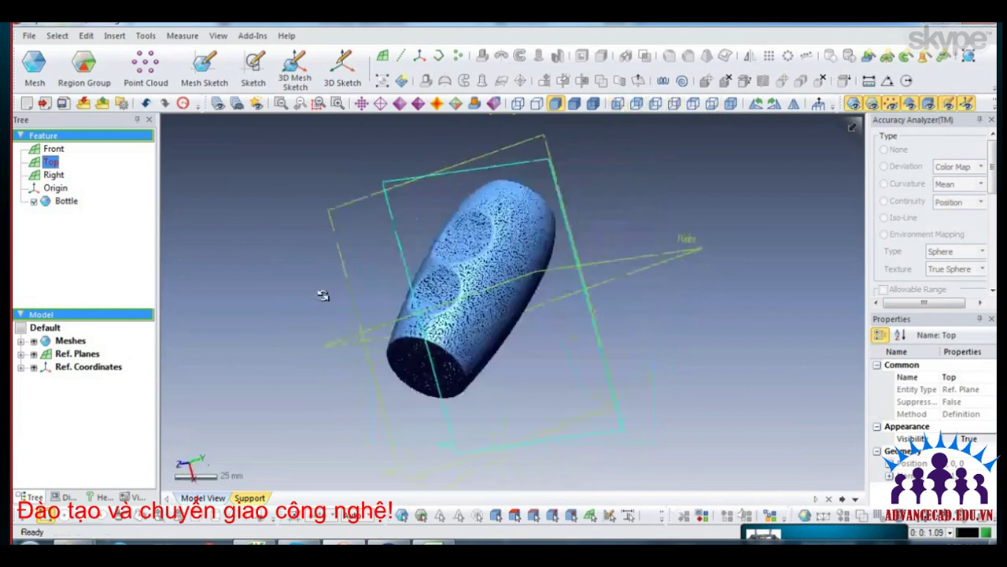
pyautogui.click(144, 36)
pyautogui.click(410, 311)
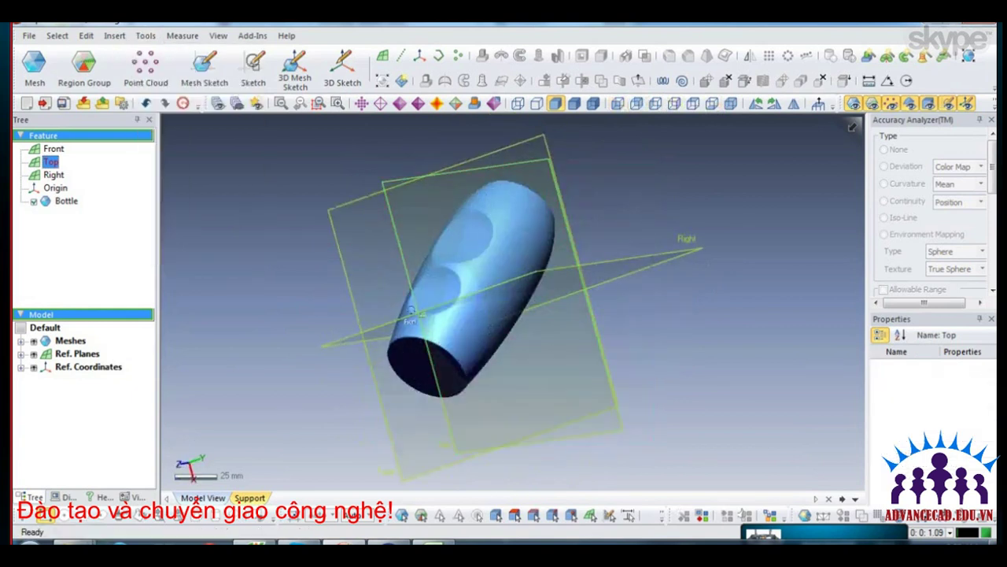
pyautogui.moveTo(411, 310); pyautogui.dragTo(271, 175, button='right')
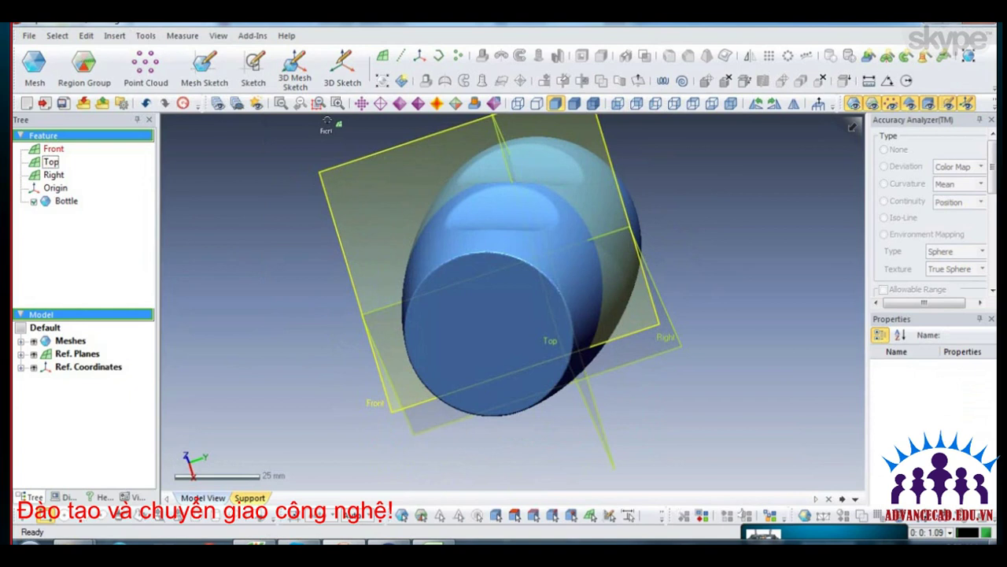
pyautogui.click(383, 62)
# Create Plane1 with Pick Multiple Points from three points picked on the bottle's base.
pyautogui.click(264, 176)
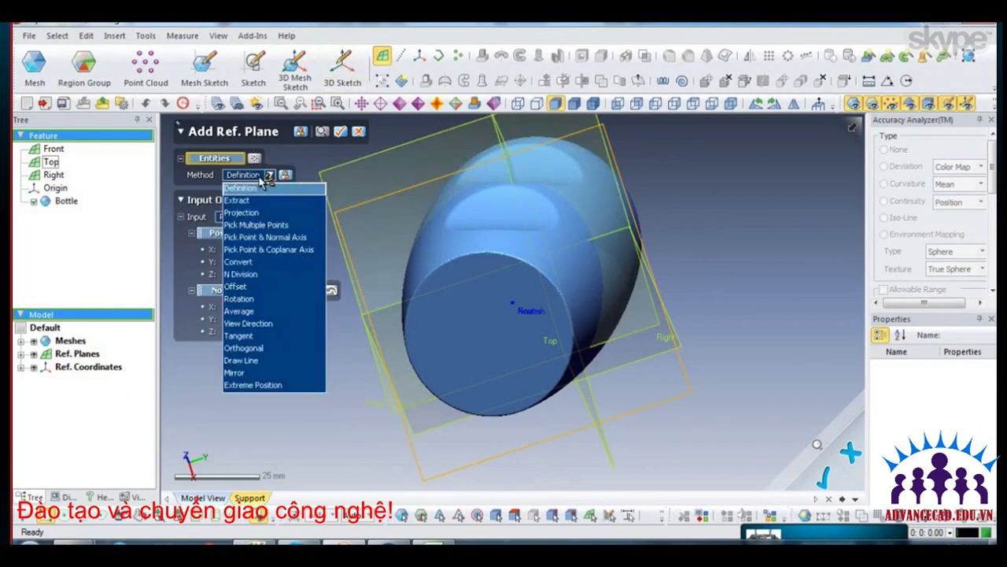
pyautogui.click(450, 295)
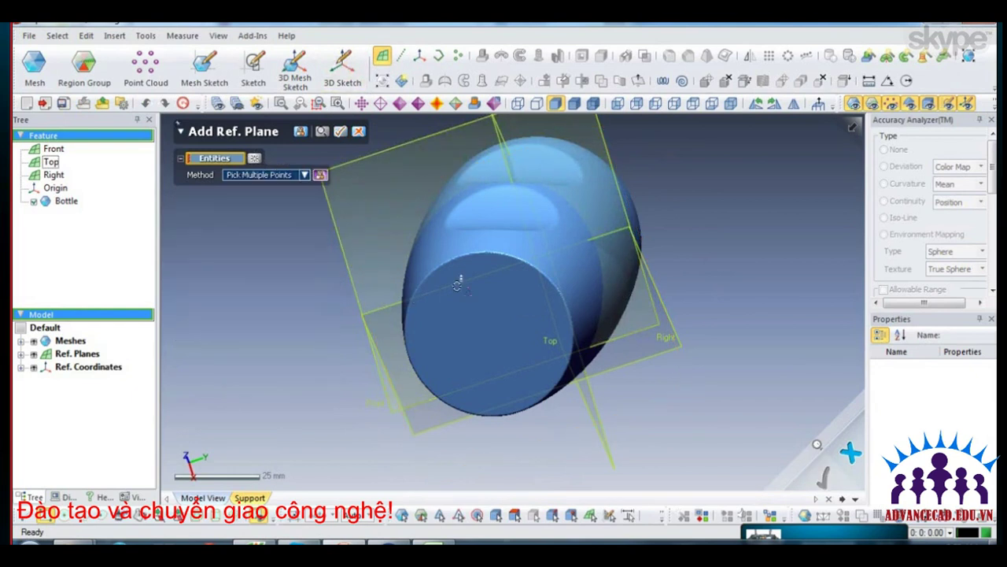
pyautogui.click(472, 270)
pyautogui.click(425, 362)
pyautogui.click(551, 356)
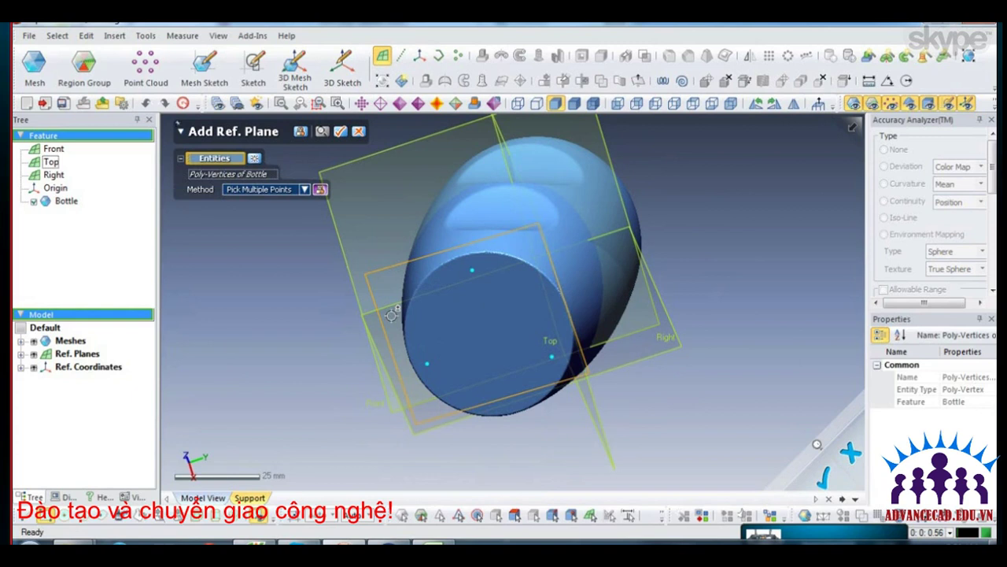
pyautogui.moveTo(391, 315)
pyautogui.mouseDown(button='right')
pyautogui.moveTo(533, 319)
pyautogui.moveTo(462, 231)
pyautogui.moveTo(665, 347)
pyautogui.moveTo(457, 458)
pyautogui.mouseUp(button='right')
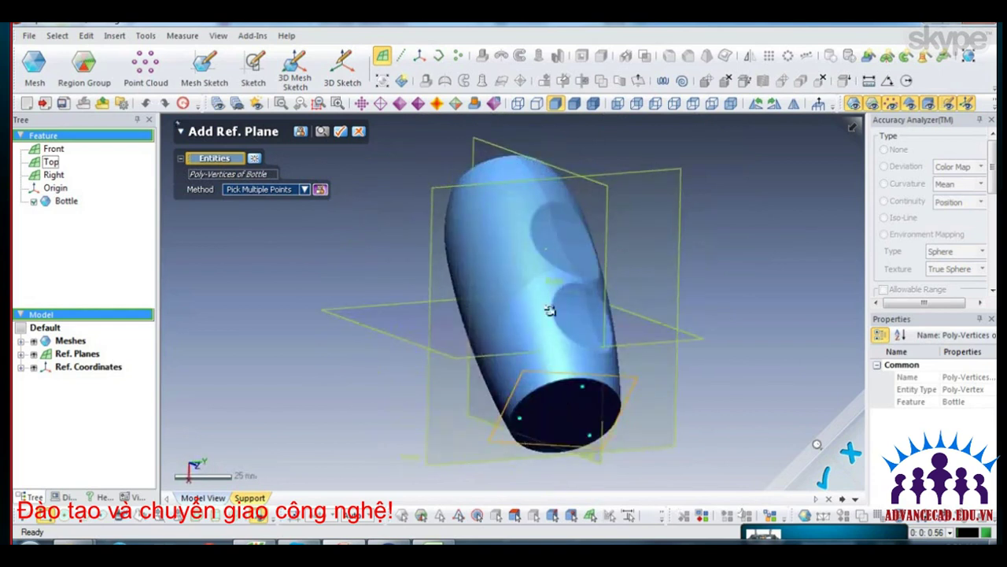
pyautogui.moveTo(549, 310); pyautogui.dragTo(535, 232, button='right')
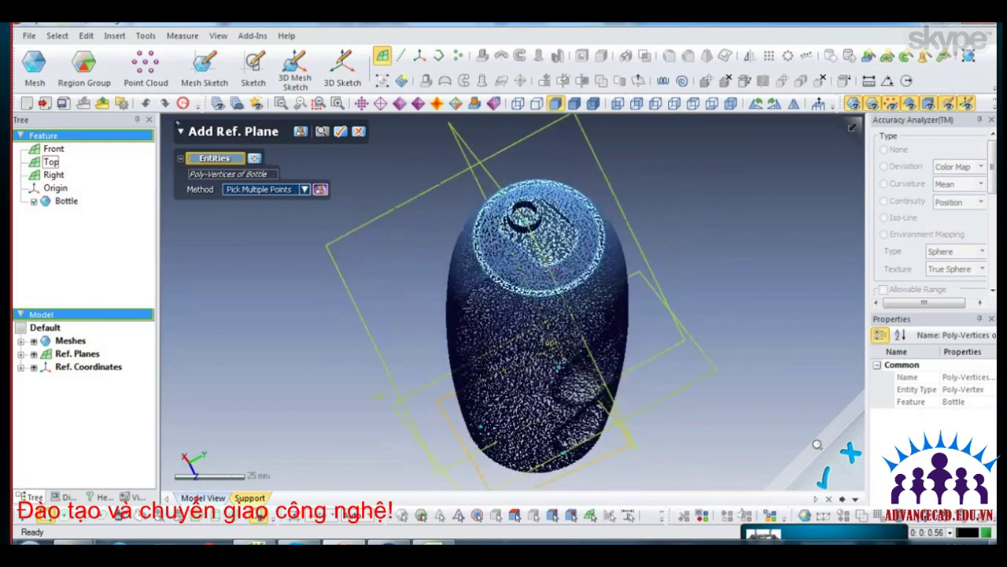
pyautogui.click(340, 132)
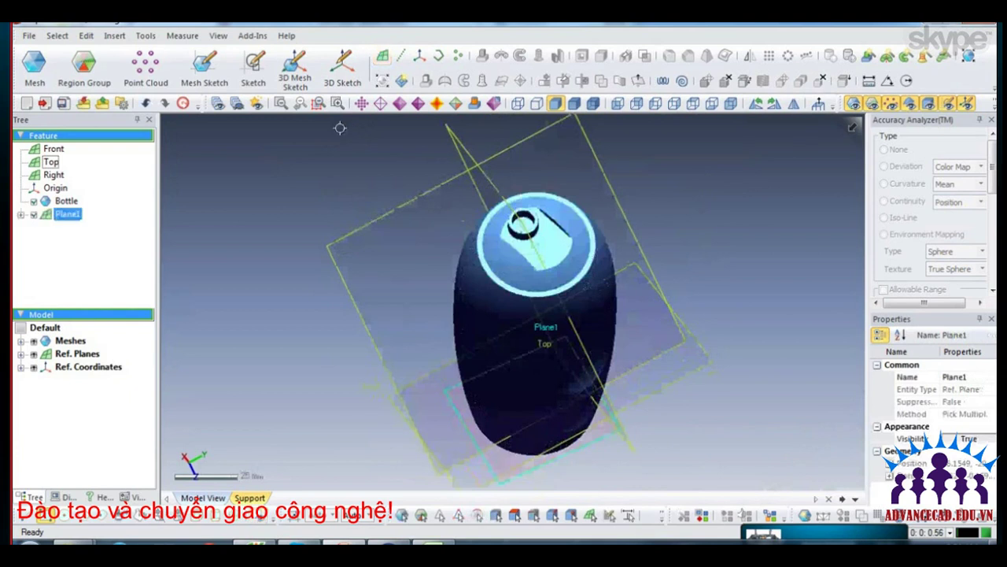
# Check the bottle from the front, left and side views, then hide the reference planes.
pyautogui.click(618, 107)
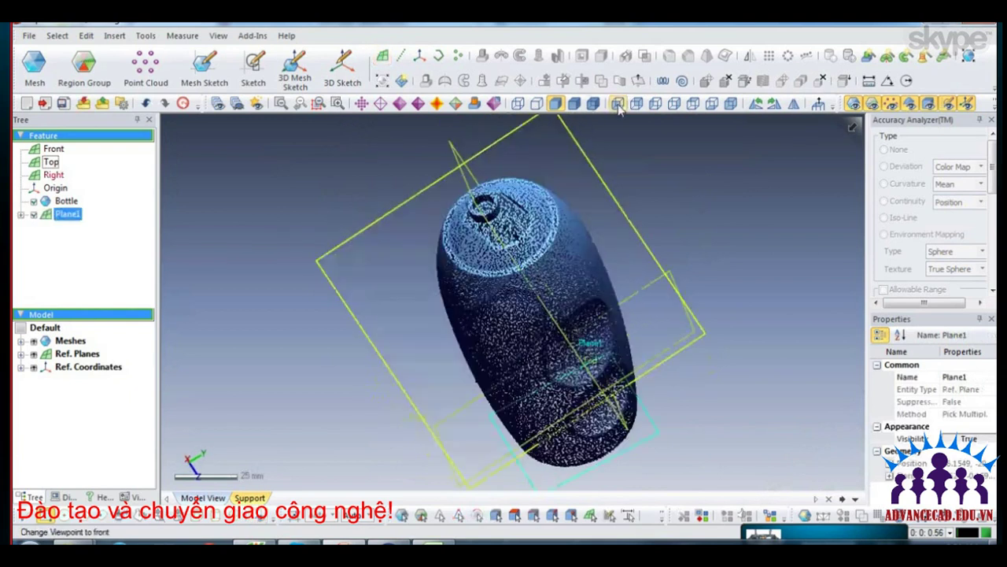
pyautogui.click(655, 105)
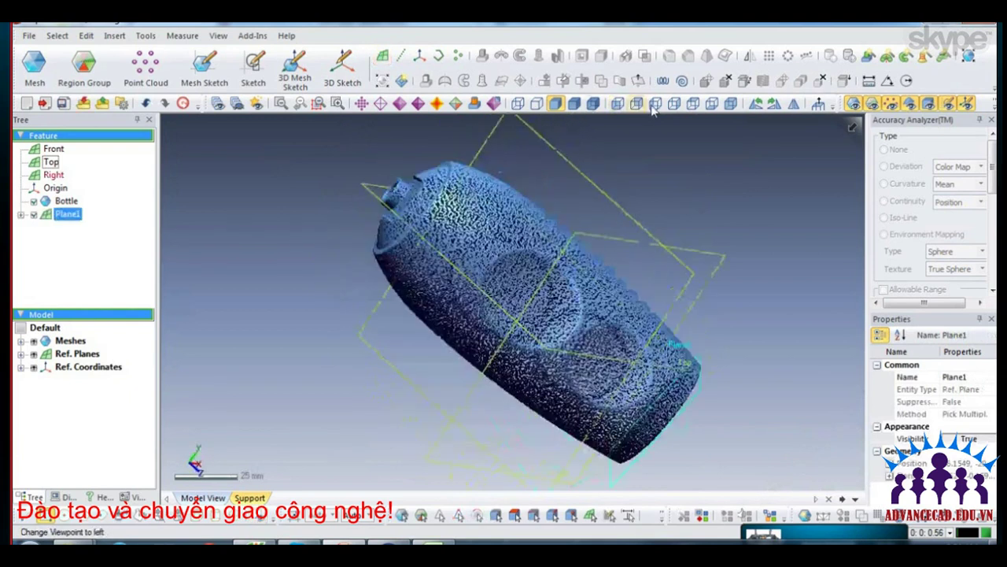
pyautogui.click(747, 272)
pyautogui.moveTo(748, 271)
pyautogui.mouseDown(button='right')
pyautogui.moveTo(204, 279)
pyautogui.moveTo(511, 303)
pyautogui.moveTo(520, 249)
pyautogui.moveTo(544, 329)
pyautogui.moveTo(584, 288)
pyautogui.mouseUp(button='right')
pyautogui.scroll(-3, 585, 288)
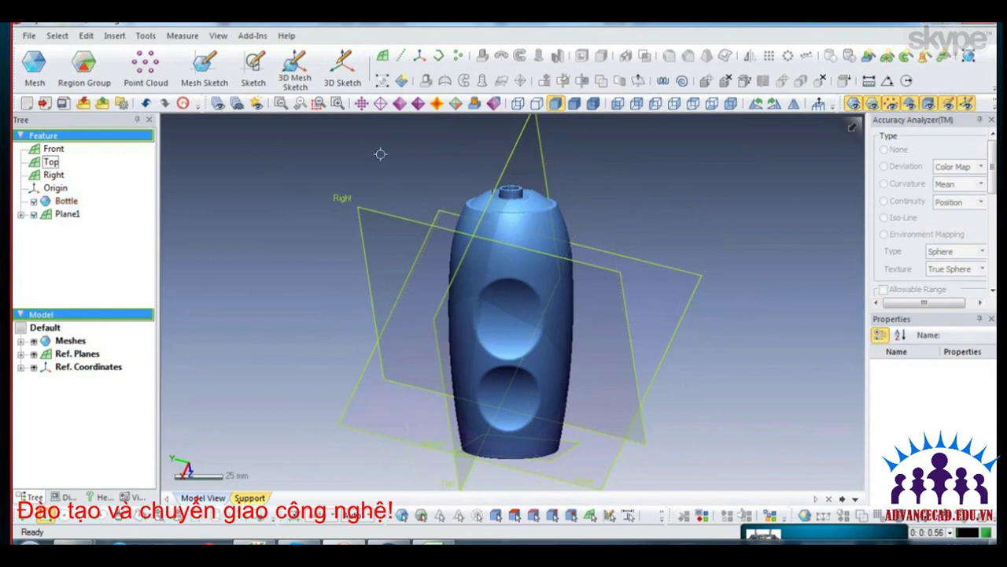
pyautogui.click(382, 151)
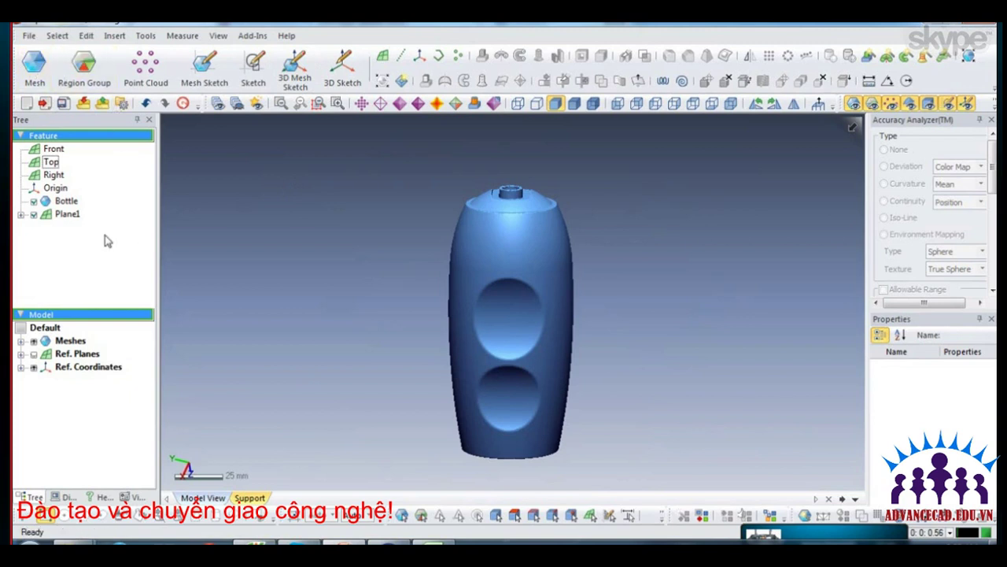
# Delete Plane1 from the model tree, confirm with Yes, and select the Bottle mesh.
pyautogui.click(69, 214)
pyautogui.press('Delete')
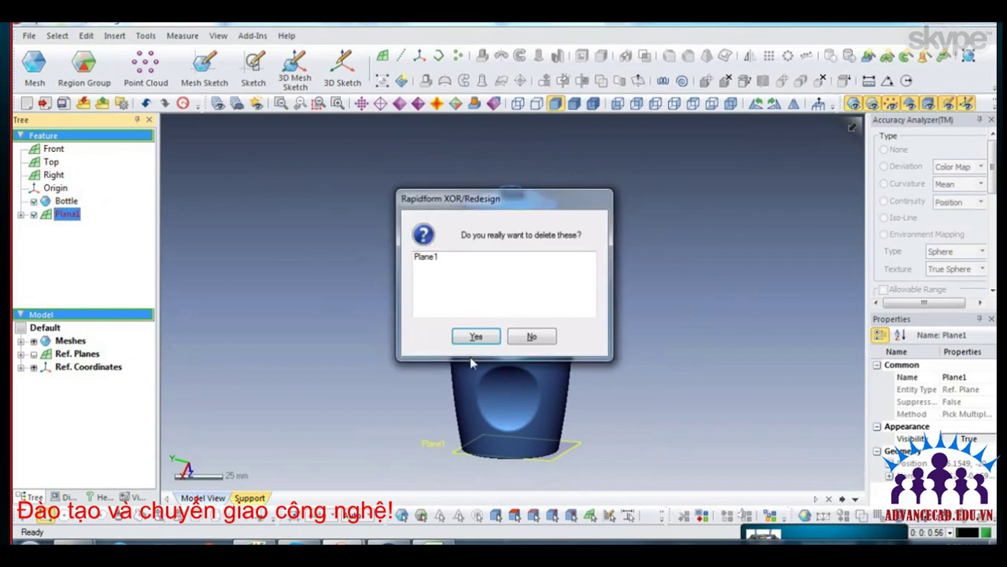
pyautogui.click(473, 337)
pyautogui.click(68, 202)
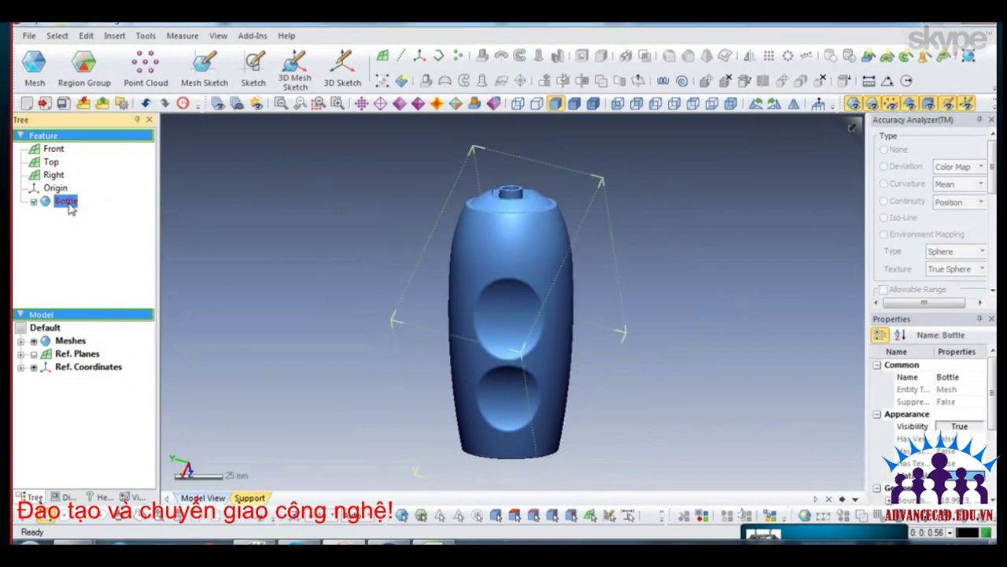
pyautogui.click(33, 79)
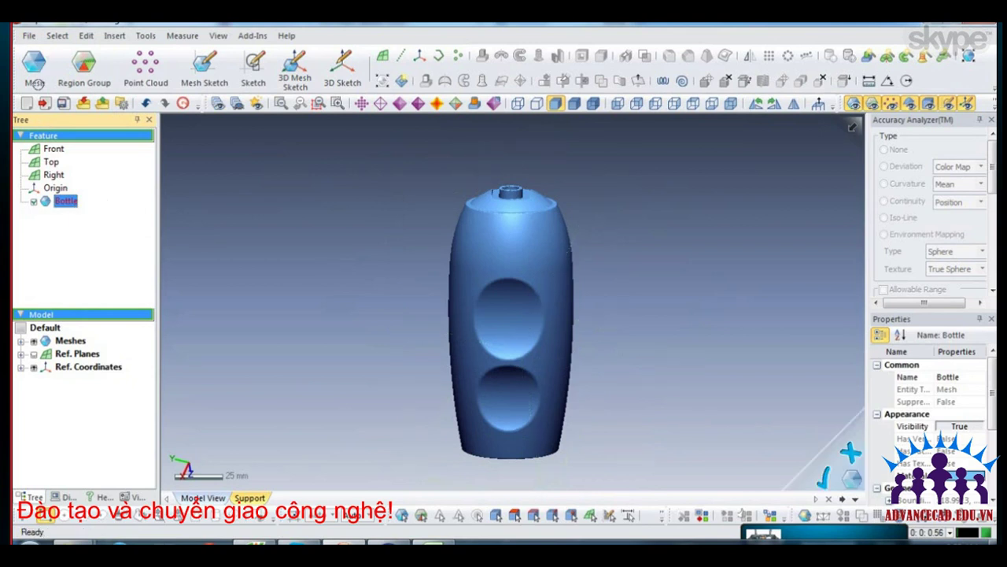
pyautogui.click(146, 35)
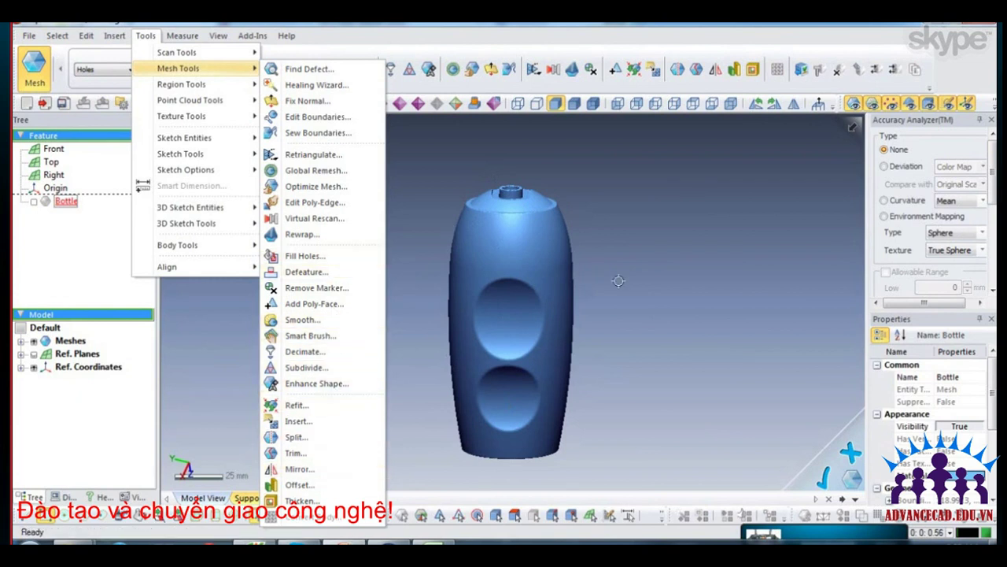
pyautogui.moveTo(617, 481); pyautogui.dragTo(383, 150)
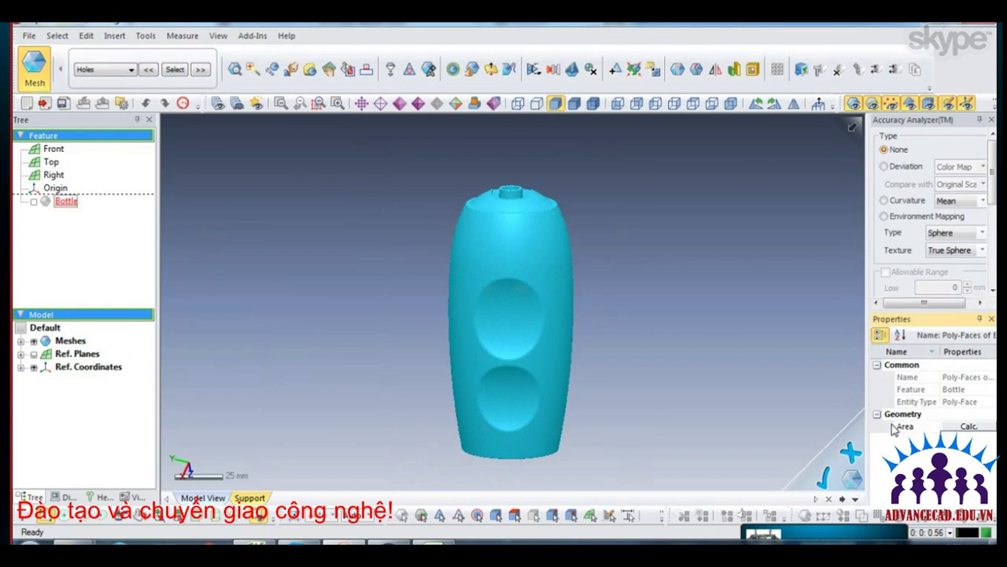
pyautogui.click(877, 415)
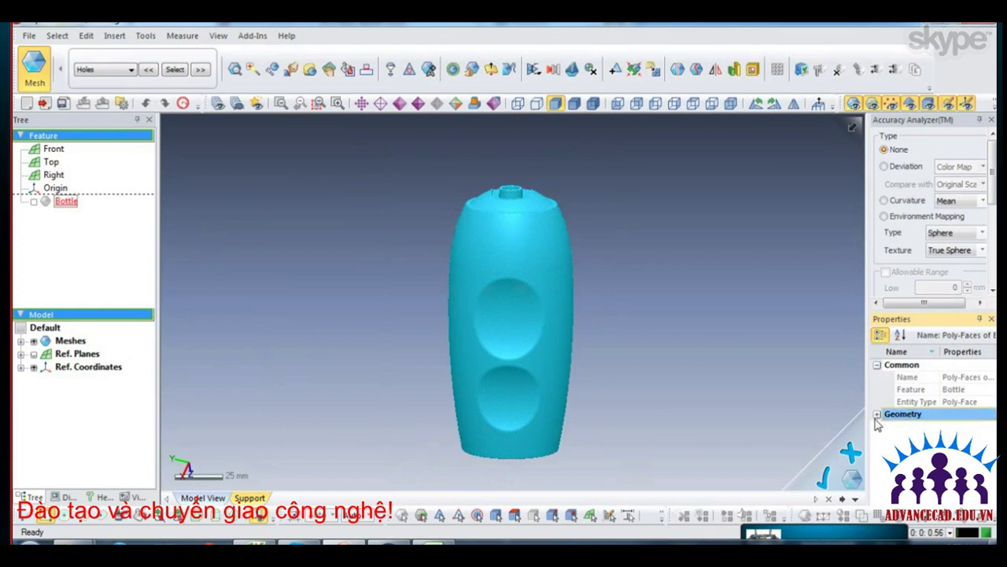
pyautogui.click(877, 414)
pyautogui.click(860, 387)
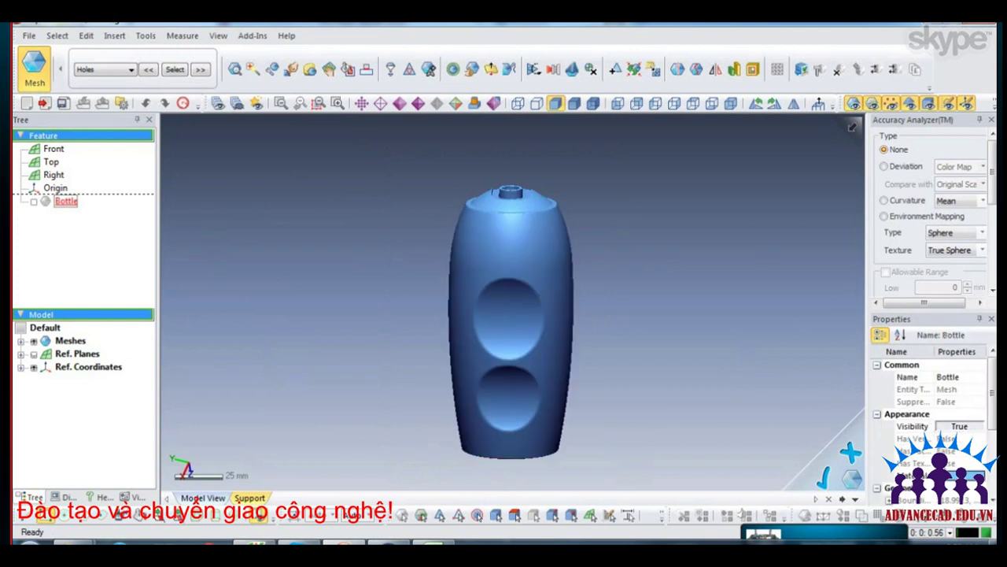
pyautogui.scroll(-3, 928, 410)
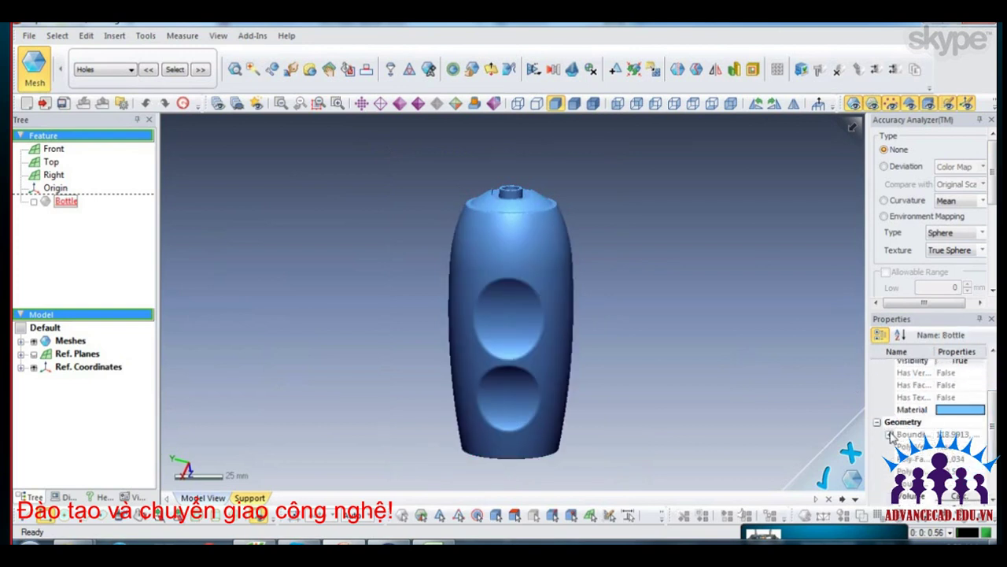
pyautogui.click(889, 436)
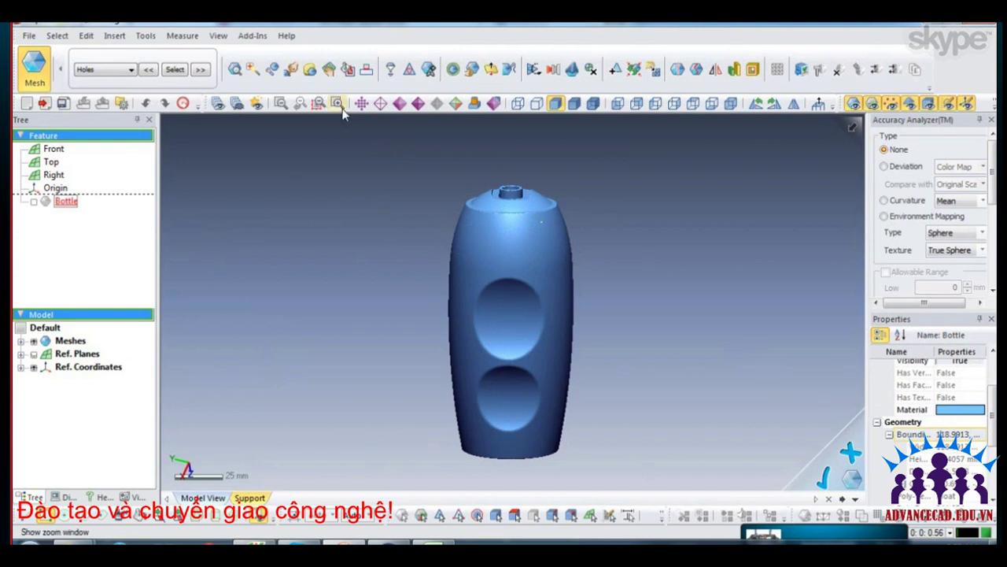
pyautogui.moveTo(694, 194); pyautogui.dragTo(340, 417)
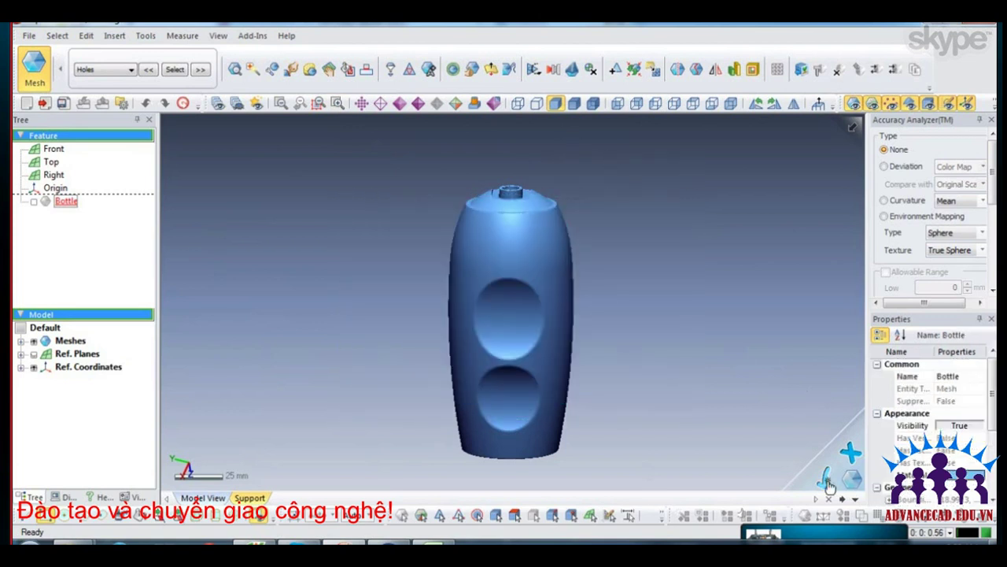
pyautogui.click(274, 166)
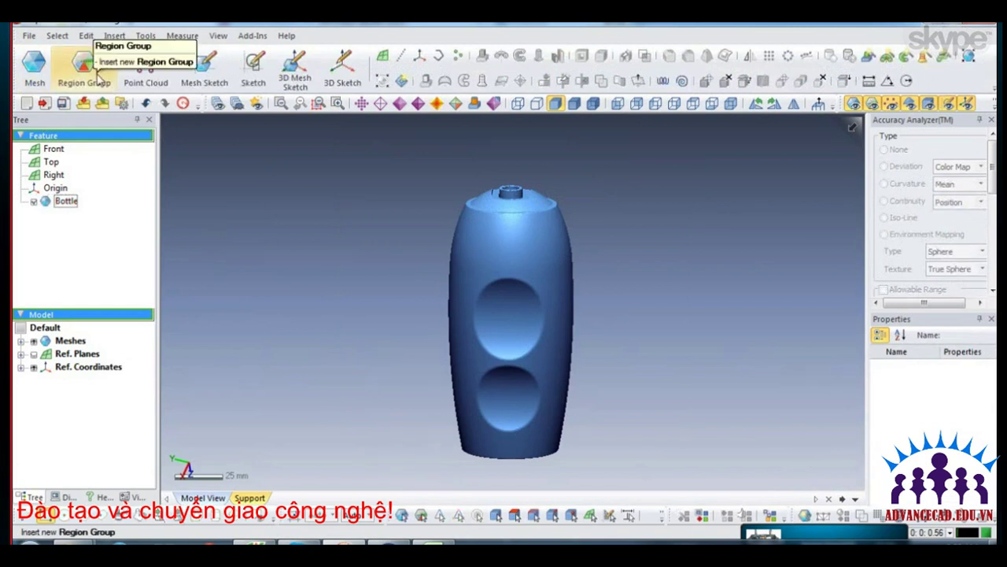
pyautogui.click(68, 203)
# Start a new Region Group on the bottle with Auto Segment Sensitivity 65.
pyautogui.click(55, 187)
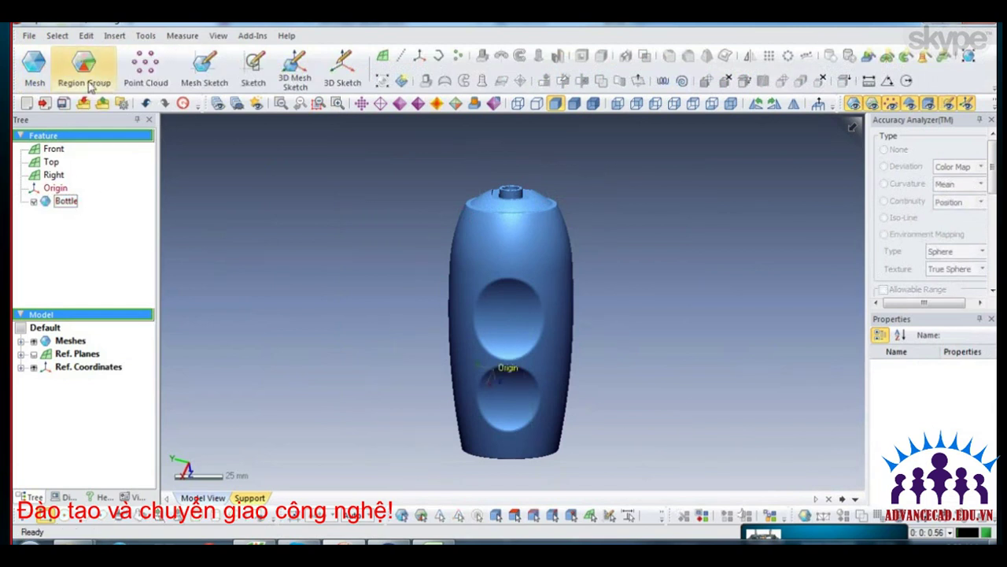
pyautogui.click(89, 82)
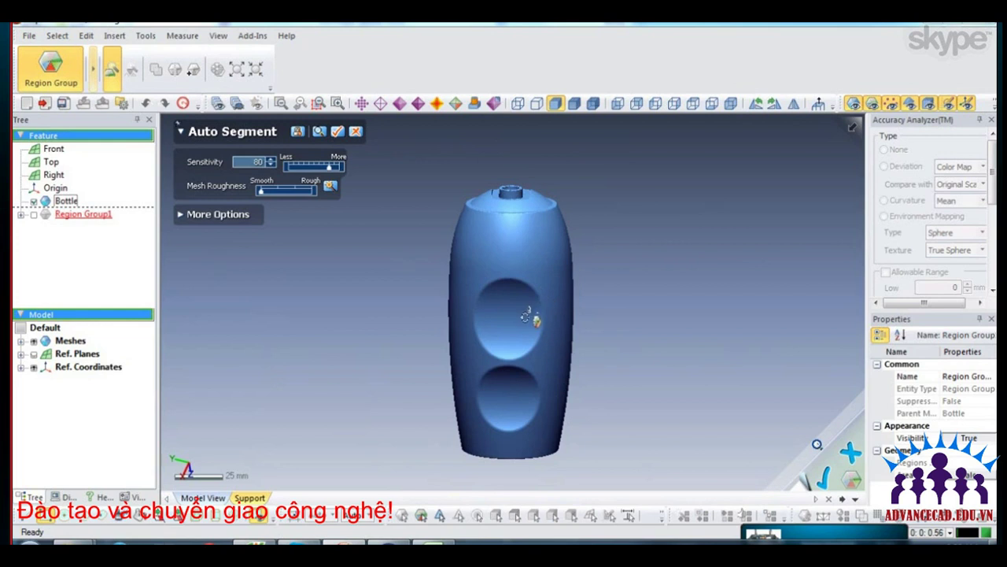
pyautogui.moveTo(627, 268)
pyautogui.mouseDown(button='right')
pyautogui.moveTo(479, 292)
pyautogui.moveTo(440, 258)
pyautogui.mouseUp(button='right')
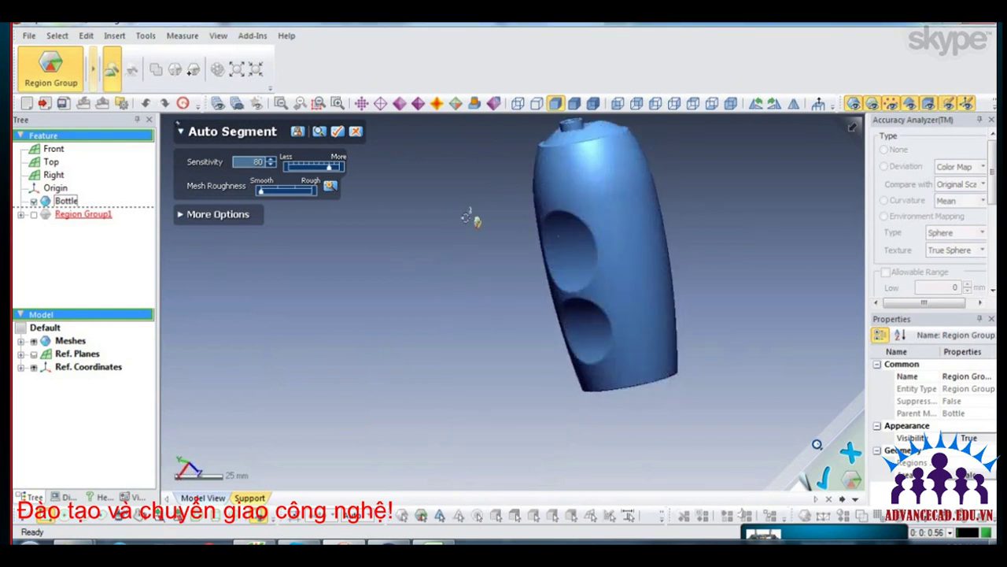
pyautogui.doubleClick(253, 162)
pyautogui.write('65')
pyautogui.press('Return')
# Run the automatic segmentation, then bring the bai tap folder window forward.
pyautogui.moveTo(607, 144); pyautogui.dragTo(642, 281)
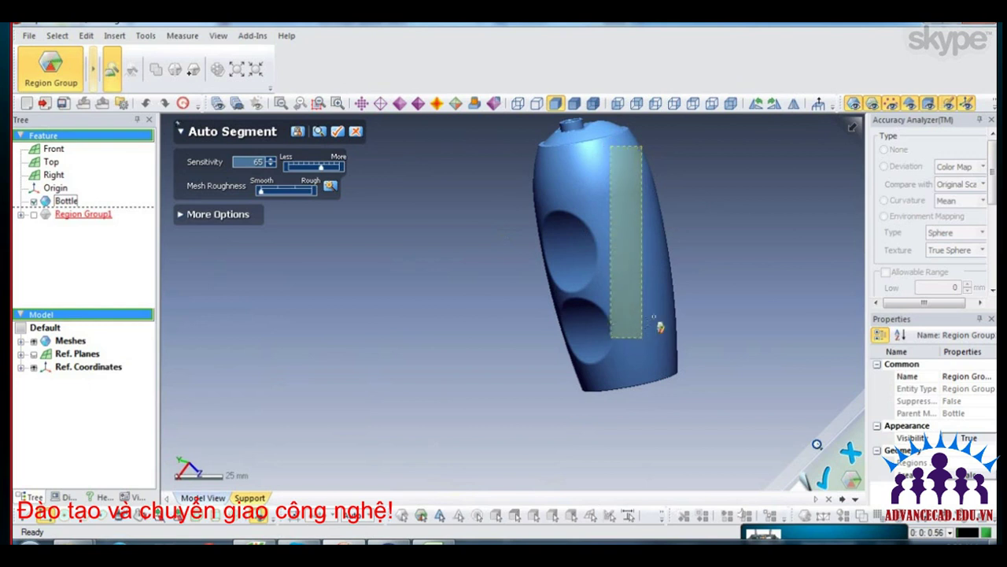
pyautogui.moveTo(643, 283); pyautogui.dragTo(647, 277)
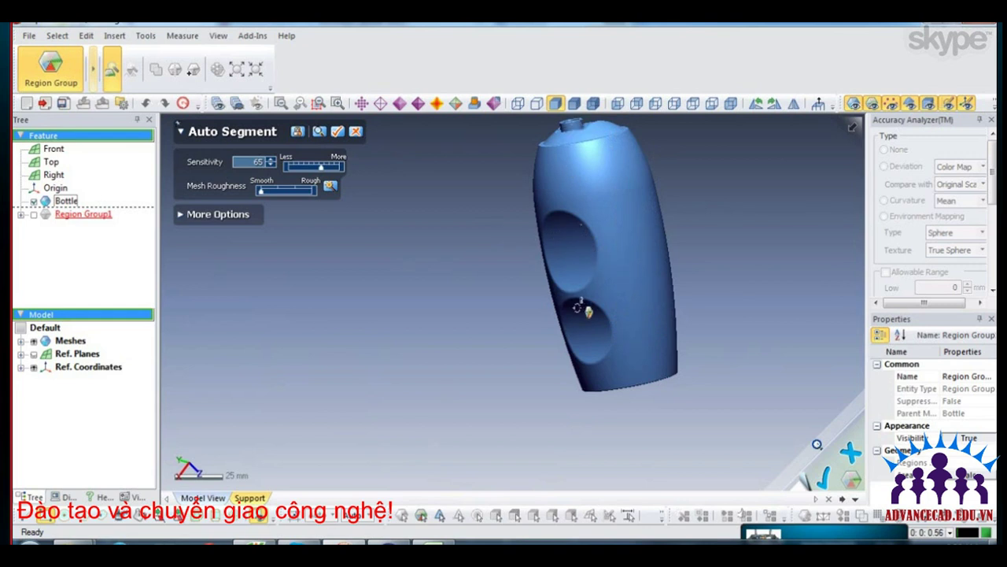
pyautogui.scroll(3, 580, 309)
pyautogui.moveTo(634, 253)
pyautogui.mouseDown(button='right')
pyautogui.moveTo(726, 280)
pyautogui.moveTo(556, 330)
pyautogui.mouseUp(button='right')
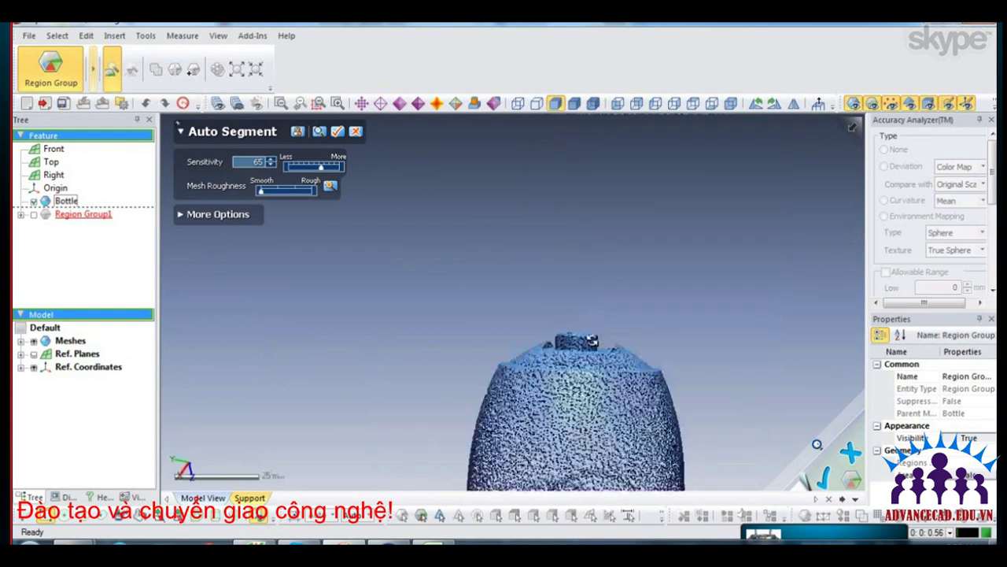
pyautogui.scroll(3, 562, 249)
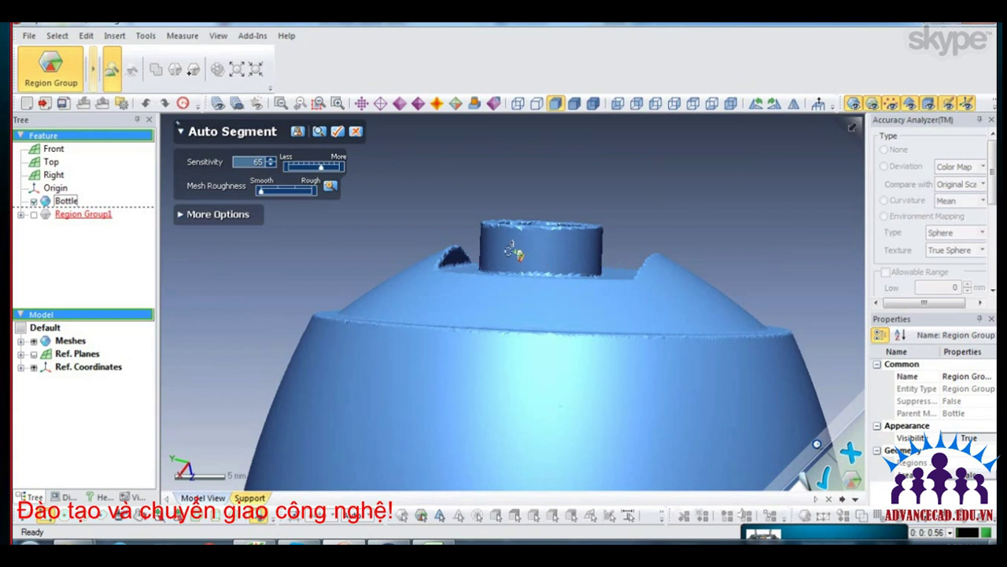
pyautogui.click(338, 132)
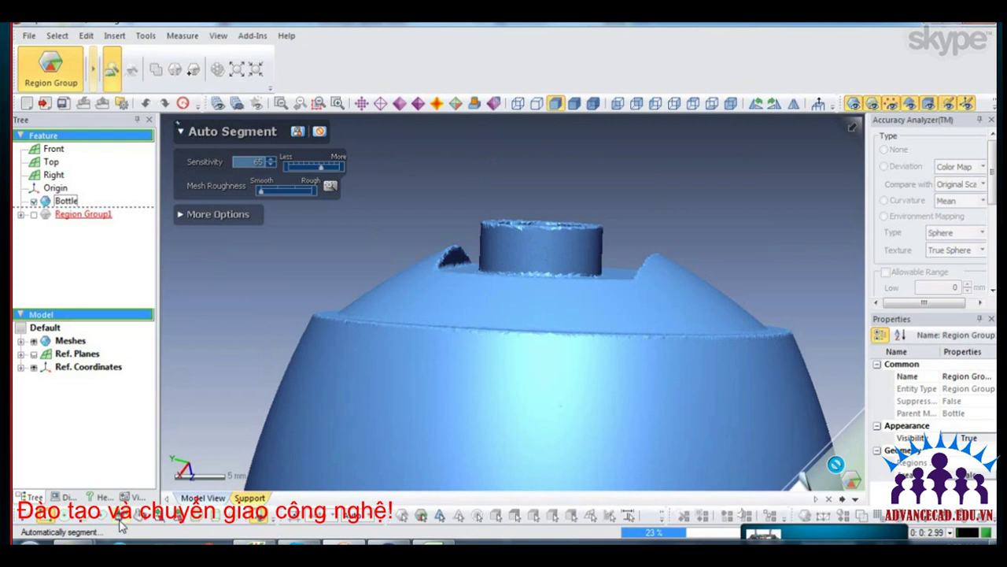
pyautogui.moveTo(187, 543)
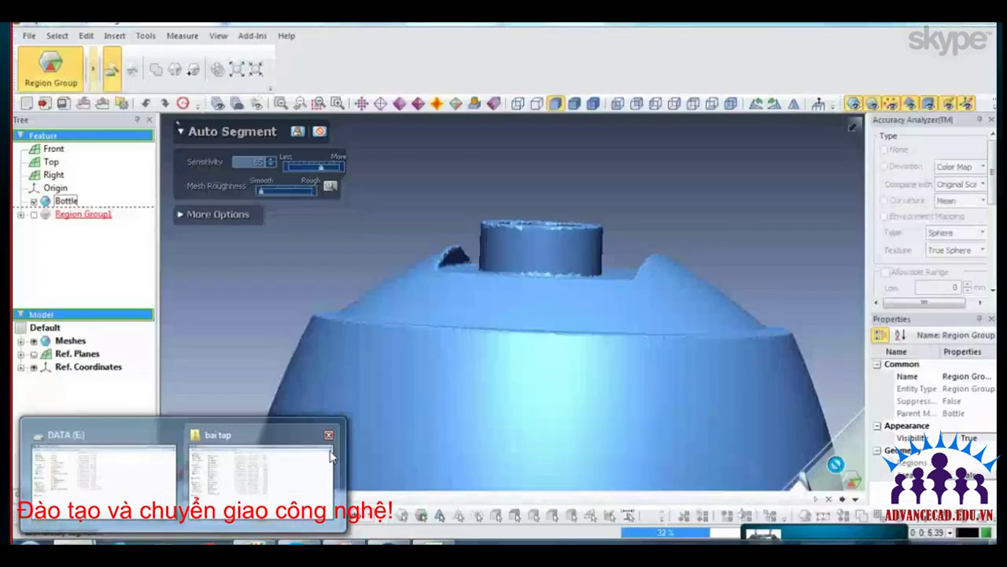
pyautogui.click(277, 461)
# Browse drive C to Program Files › INUS Technology in Explorer.
pyautogui.click(86, 303)
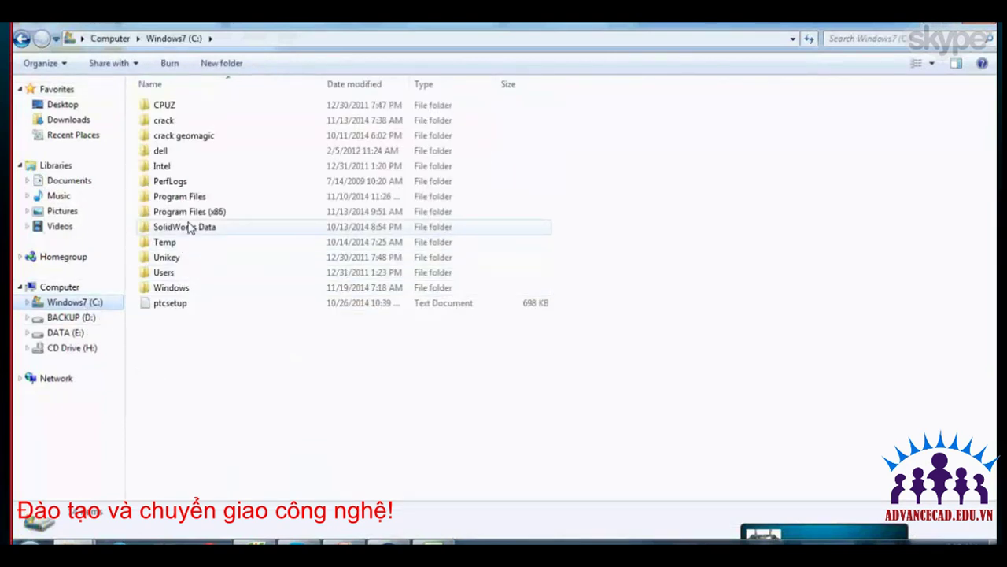
pyautogui.click(200, 200)
pyautogui.doubleClick(200, 198)
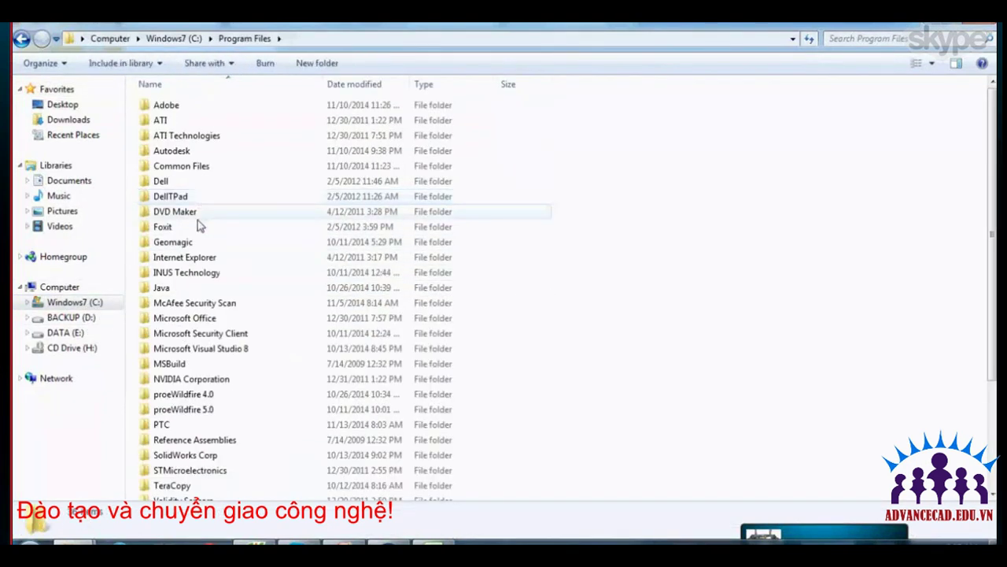
pyautogui.doubleClick(231, 275)
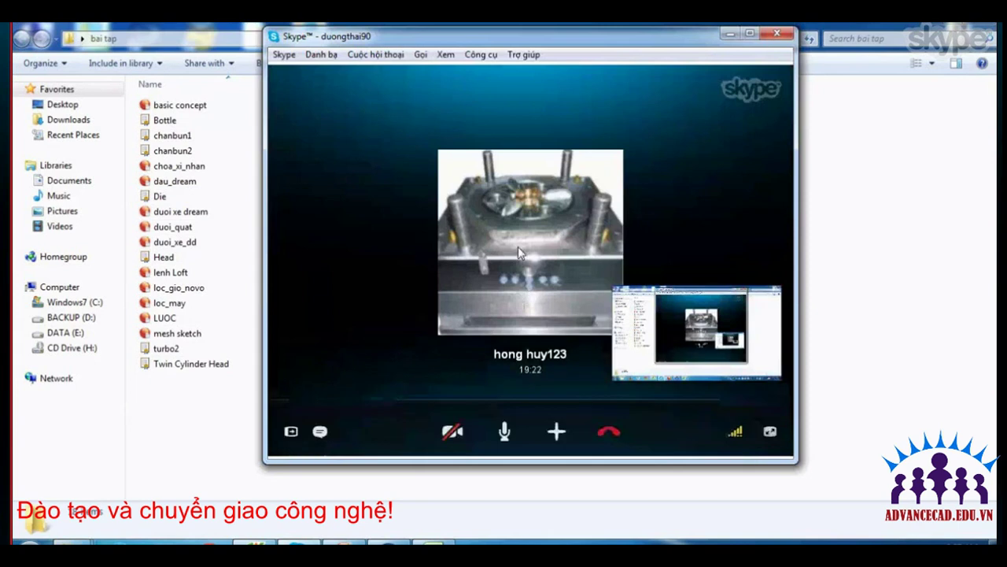
# In Skype's file-send dialog, navigate to the Desktop's bai tap folder.
pyautogui.click(556, 424)
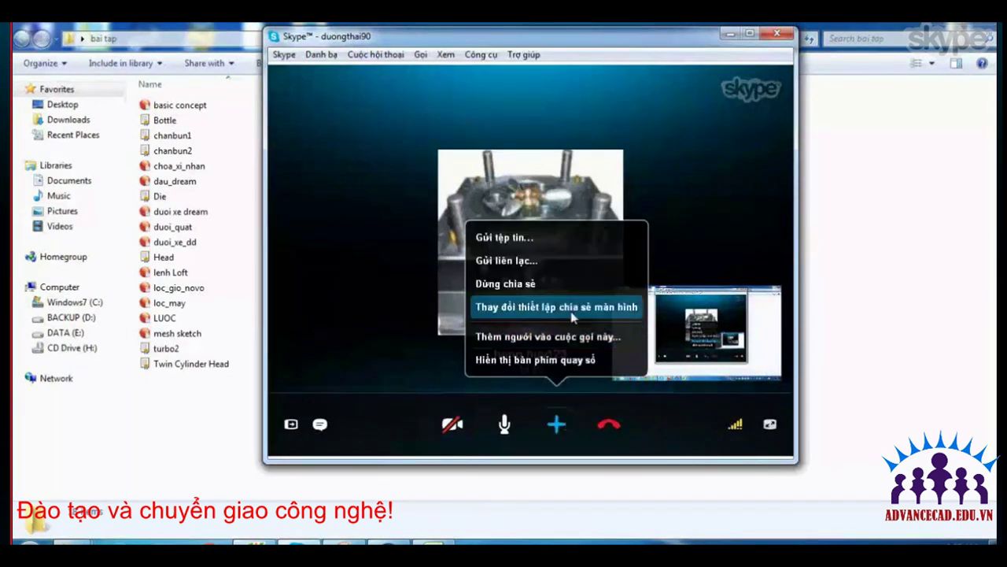
pyautogui.click(553, 238)
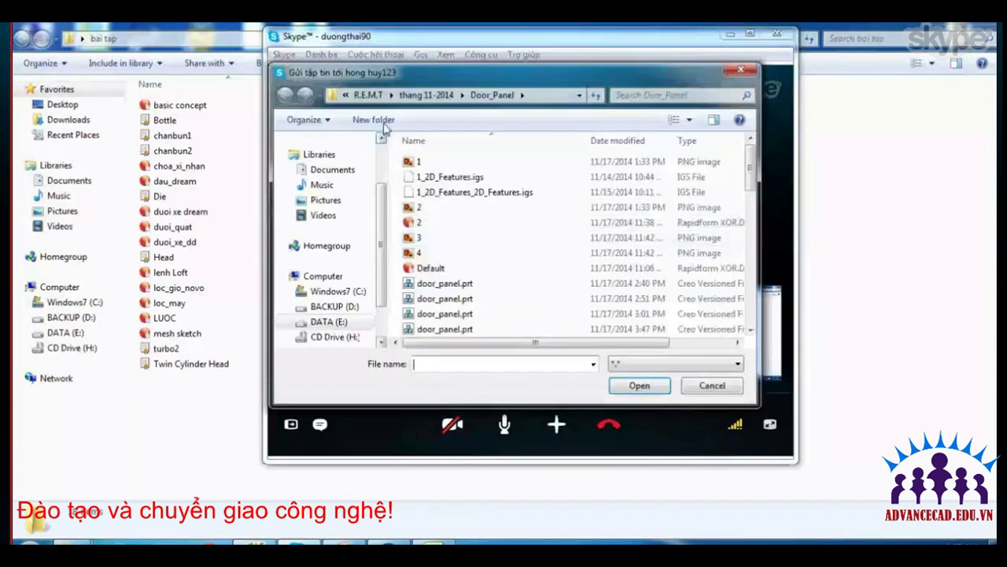
pyautogui.click(345, 94)
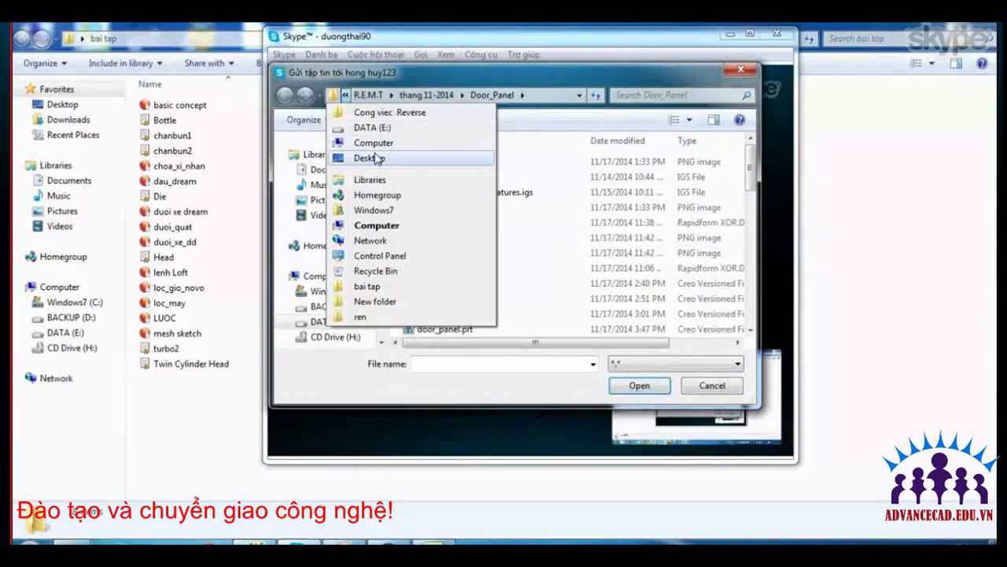
pyautogui.click(372, 157)
pyautogui.scroll(-5, 678, 225)
pyautogui.scroll(-3, 679, 224)
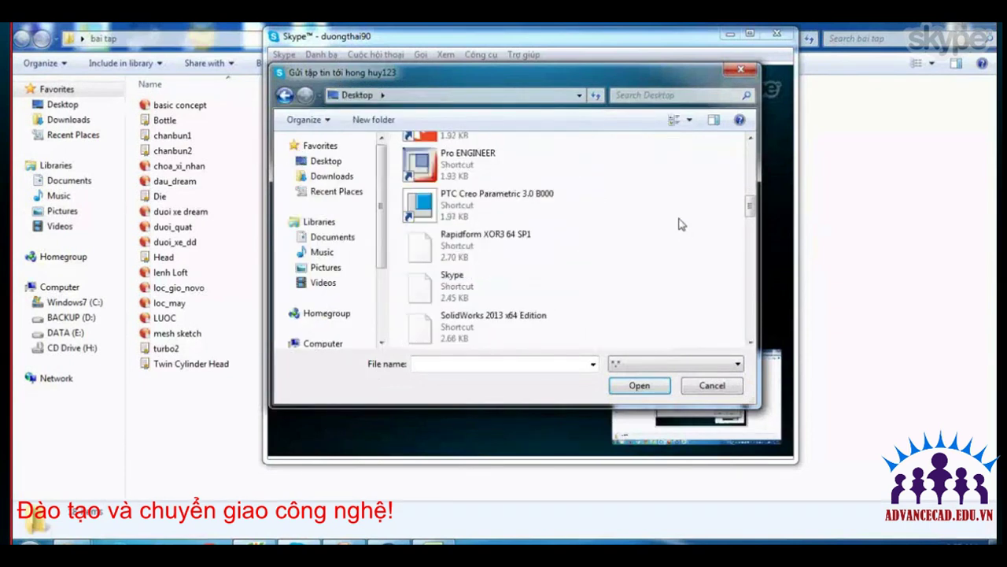
pyautogui.scroll(-3, 681, 225)
pyautogui.doubleClick(519, 206)
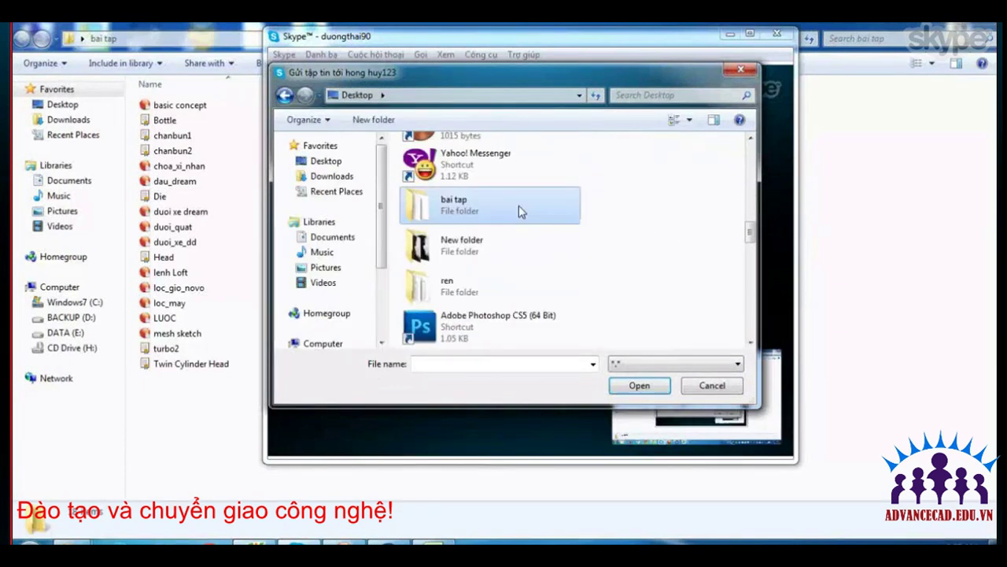
# Compress the Bottle file into Bottle.rar and send that archive in the conversation.
pyautogui.click(465, 177)
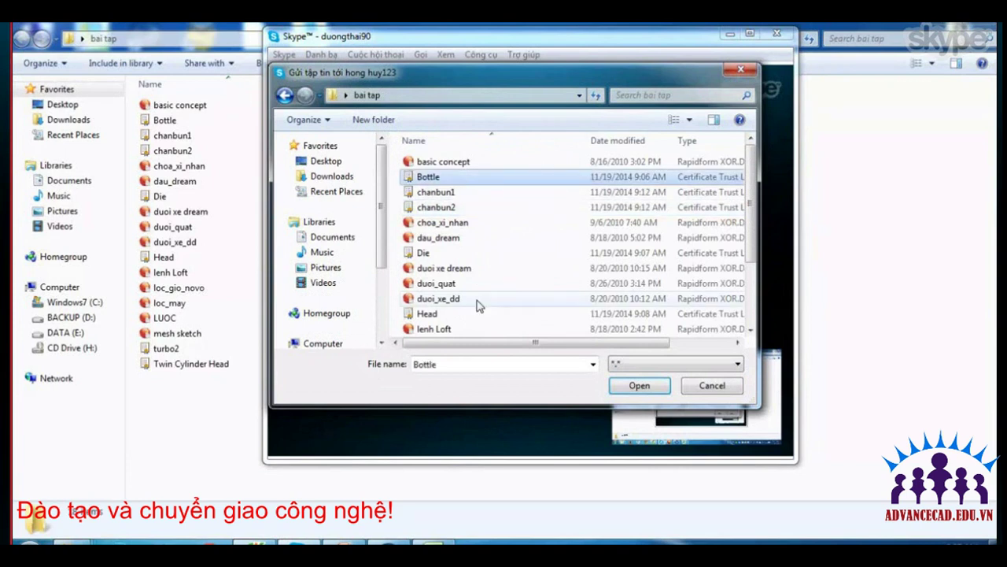
pyautogui.click(476, 328)
pyautogui.moveTo(487, 348)
pyautogui.mouseDown()
pyautogui.moveTo(607, 354)
pyautogui.moveTo(480, 349)
pyautogui.mouseUp()
pyautogui.click(429, 178)
pyautogui.rightClick(429, 177)
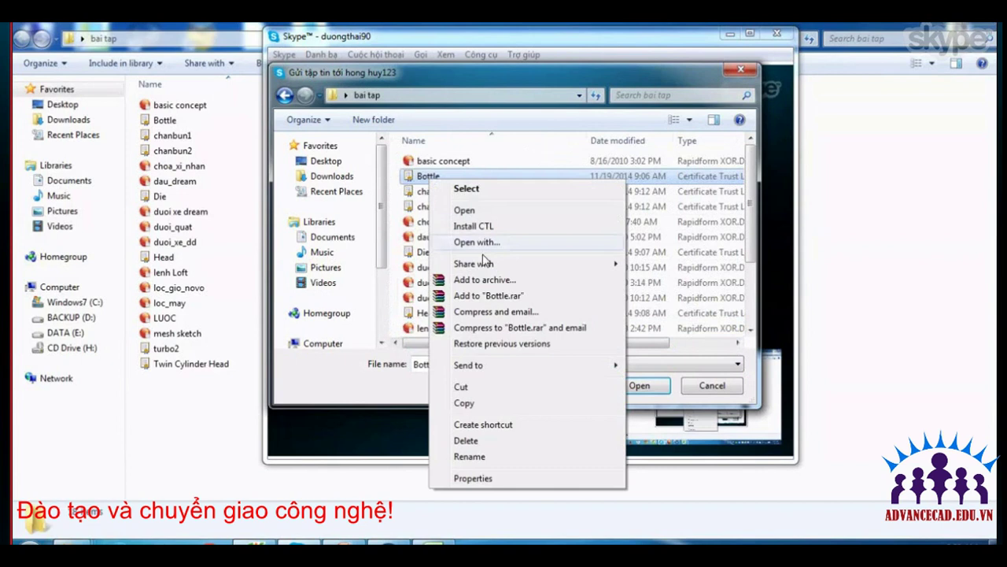
pyautogui.click(500, 299)
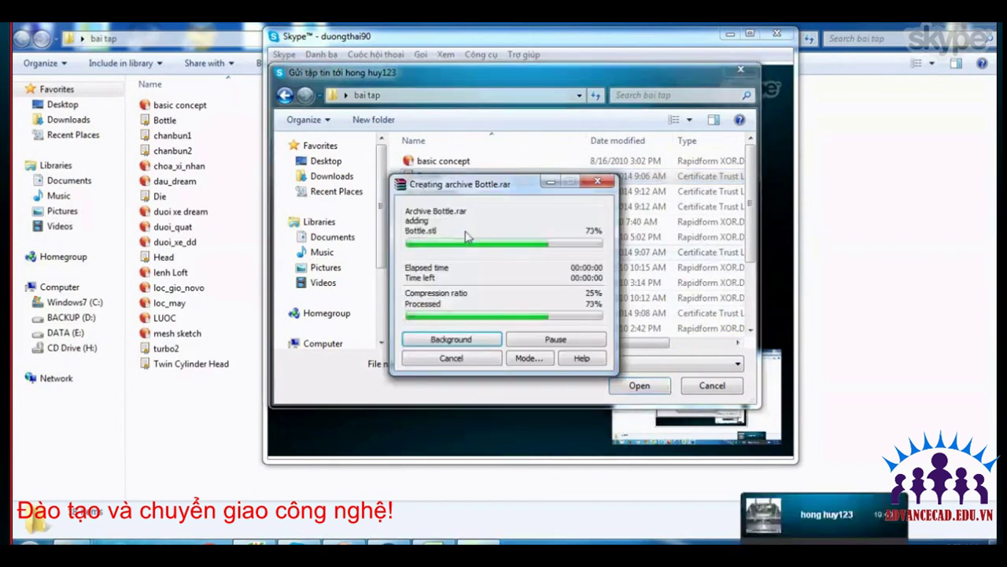
pyautogui.click(441, 177)
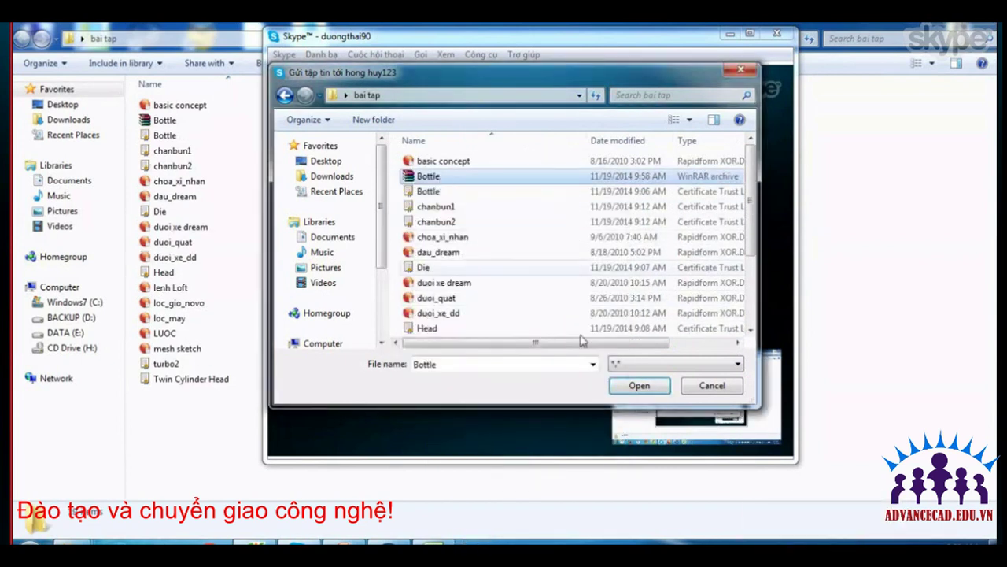
pyautogui.click(639, 386)
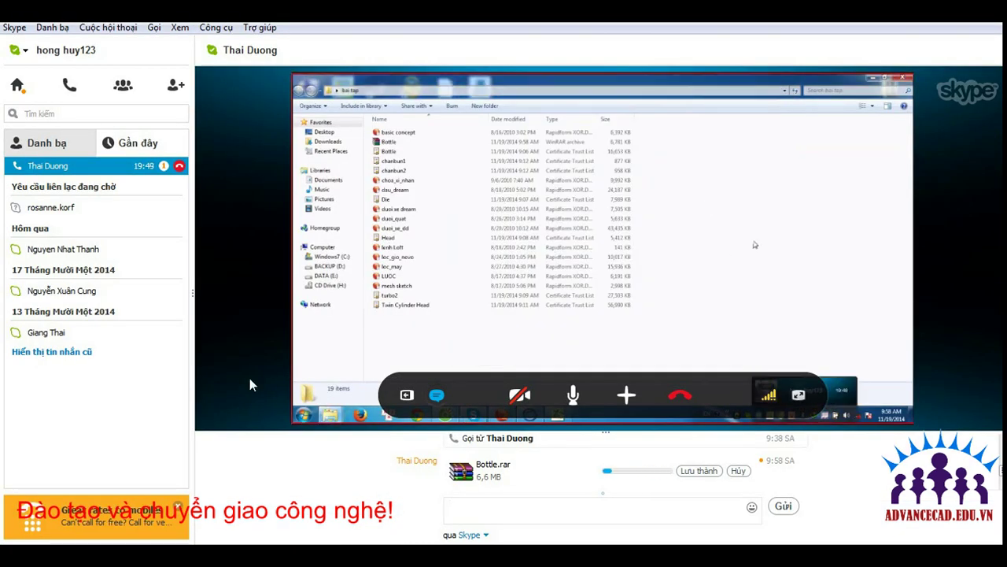
# Save the incoming Bottle.rar despite the warning and view the shared screen full-size.
pyautogui.click(703, 472)
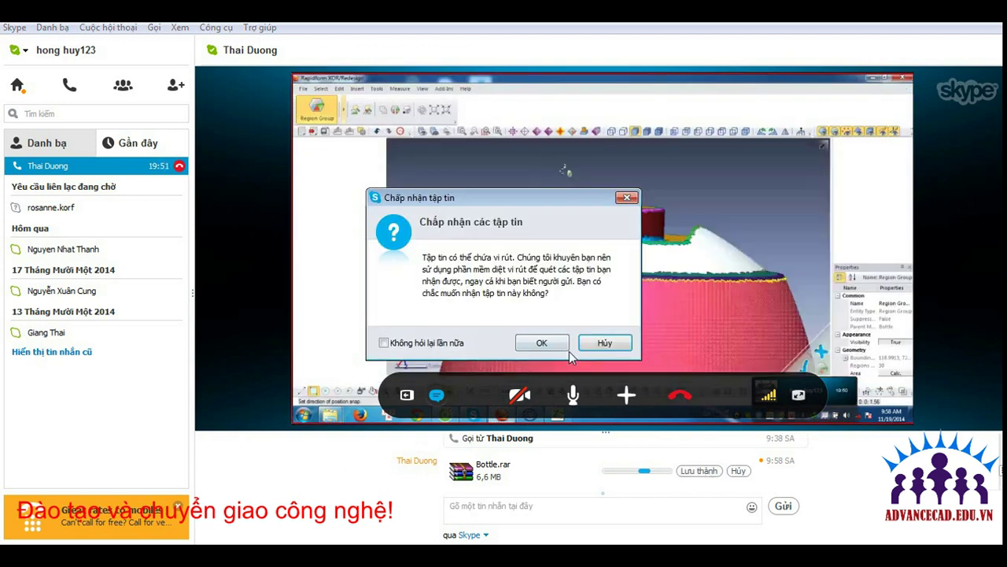
pyautogui.click(541, 342)
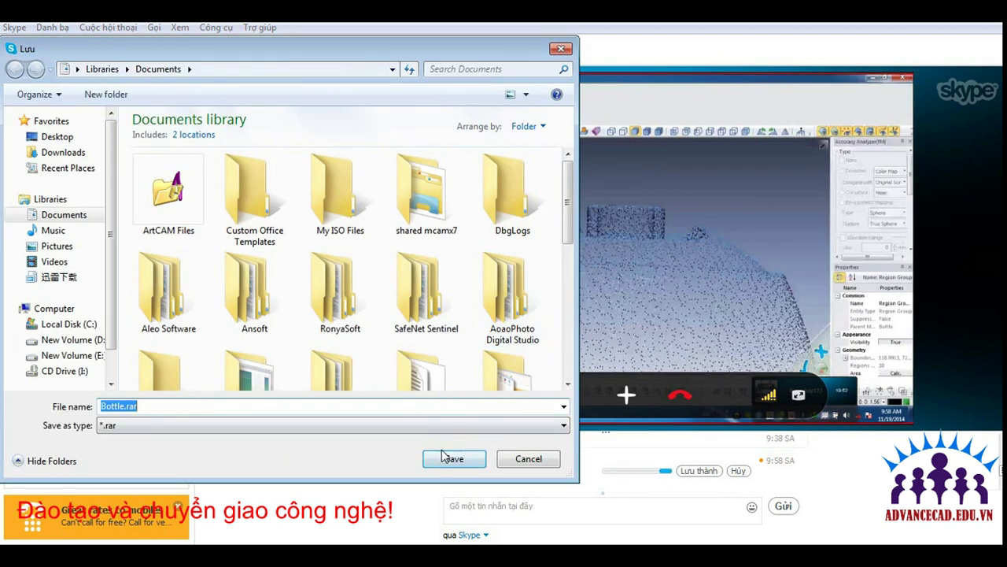
pyautogui.click(443, 457)
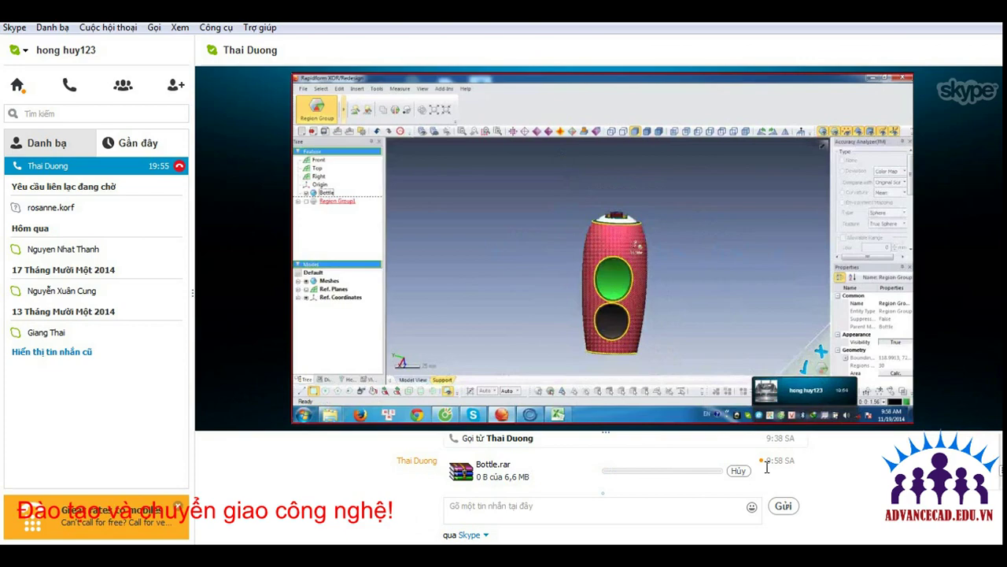
pyautogui.click(798, 395)
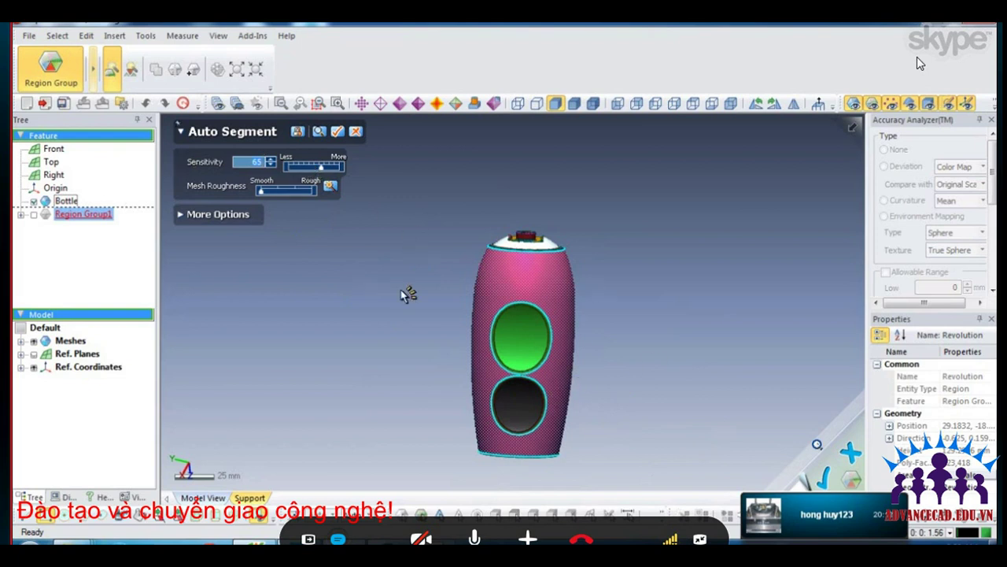
# Raise Auto Segment Sensitivity to 100, then cancel the command and discard its changes.
pyautogui.moveTo(322, 165); pyautogui.dragTo(344, 169)
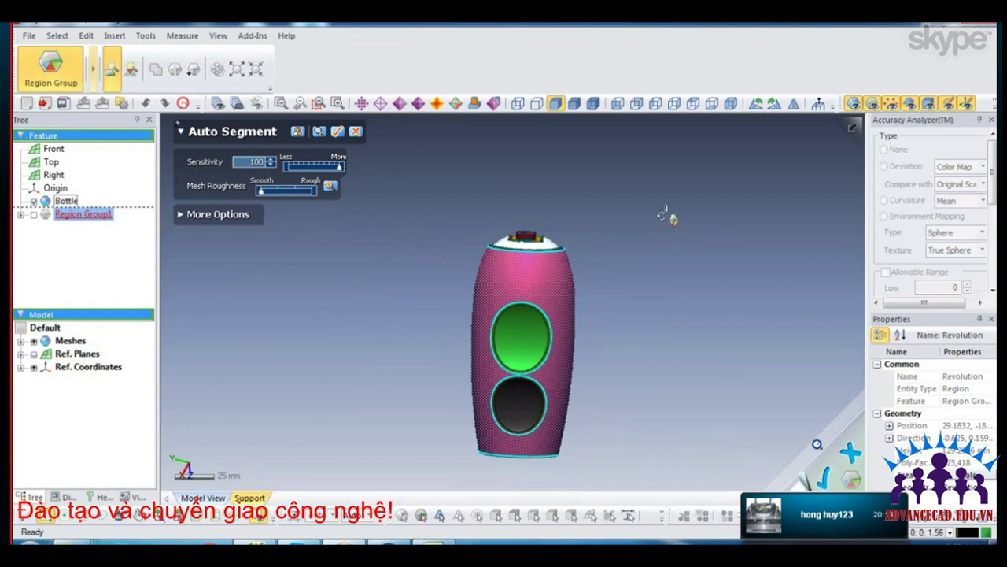
pyautogui.scroll(2, 665, 215)
pyautogui.scroll(2, 630, 213)
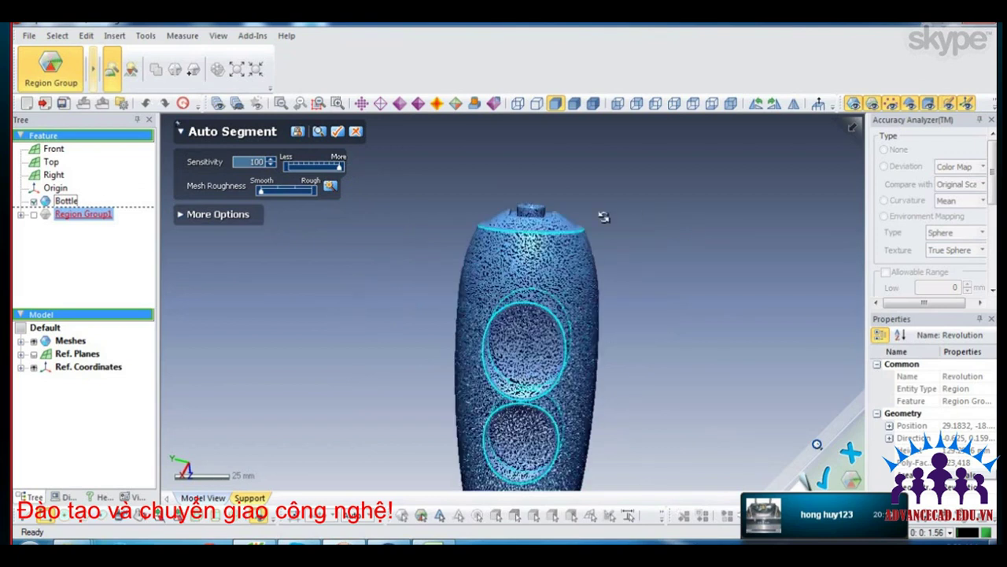
pyautogui.scroll(3, 548, 260)
pyautogui.scroll(3, 551, 283)
pyautogui.scroll(2, 556, 301)
pyautogui.scroll(-3, 556, 301)
pyautogui.scroll(-2, 394, 288)
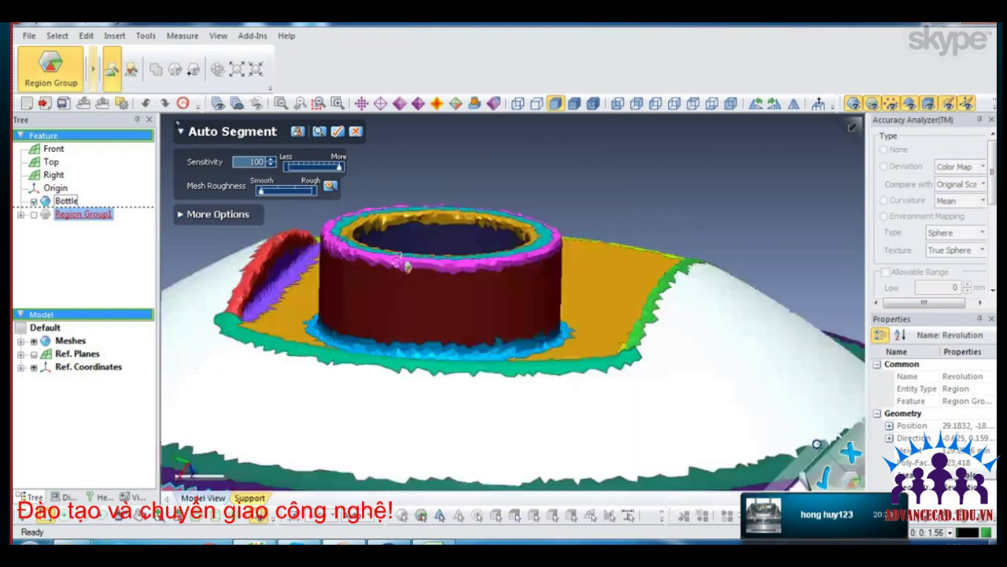
pyautogui.click(355, 131)
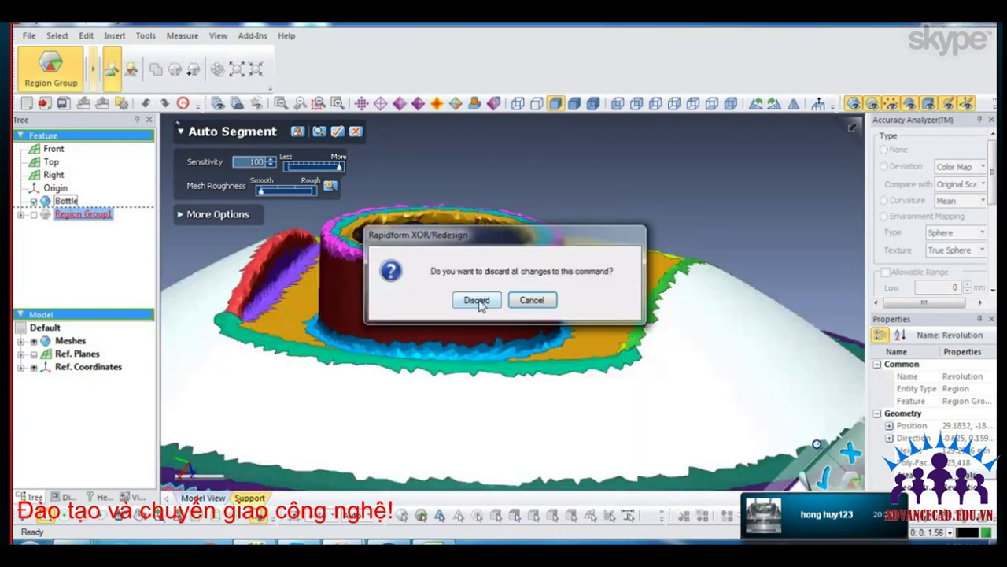
pyautogui.click(479, 299)
# Select the bottle neck's cylinder region and then the bottle's revolution region.
pyautogui.click(496, 279)
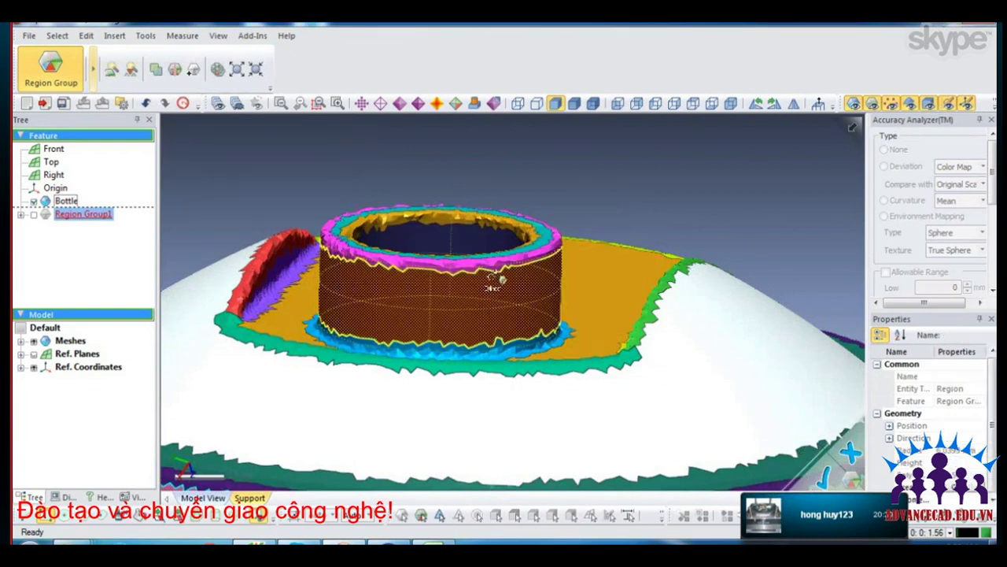
pyautogui.moveTo(496, 279); pyautogui.dragTo(550, 180, button='middle')
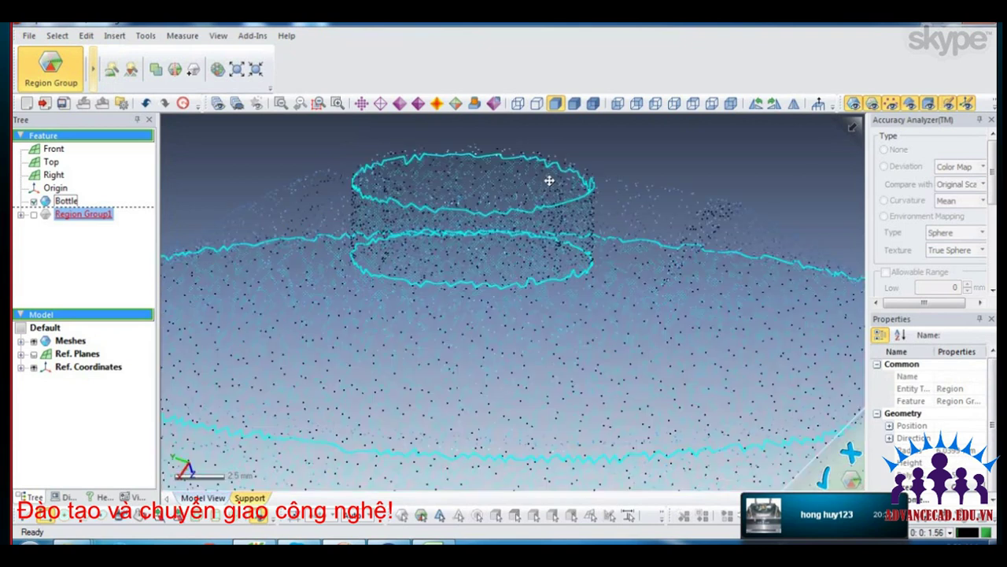
pyautogui.scroll(-5, 549, 180)
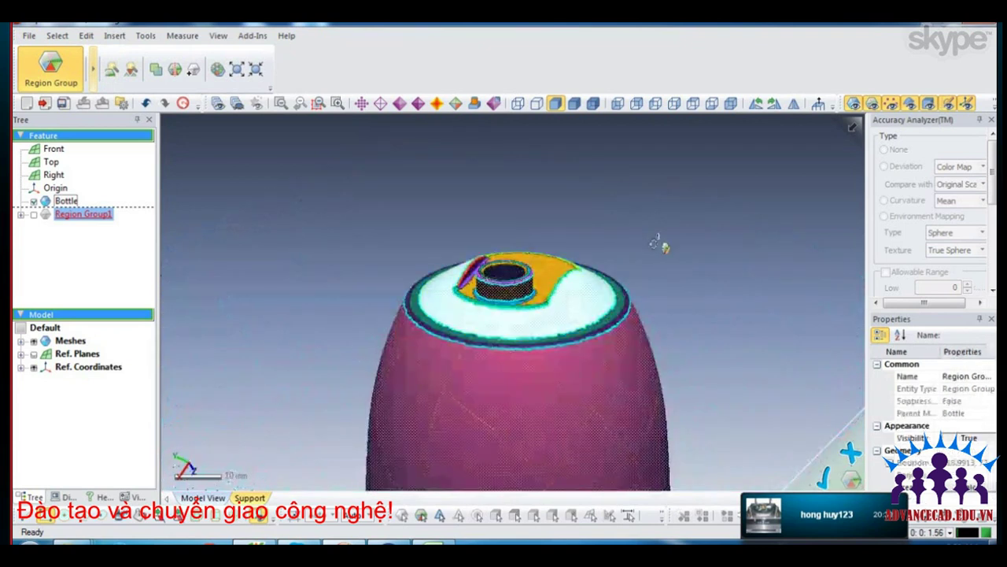
pyautogui.scroll(-2, 567, 308)
pyautogui.scroll(-2, 567, 308)
pyautogui.click(543, 280)
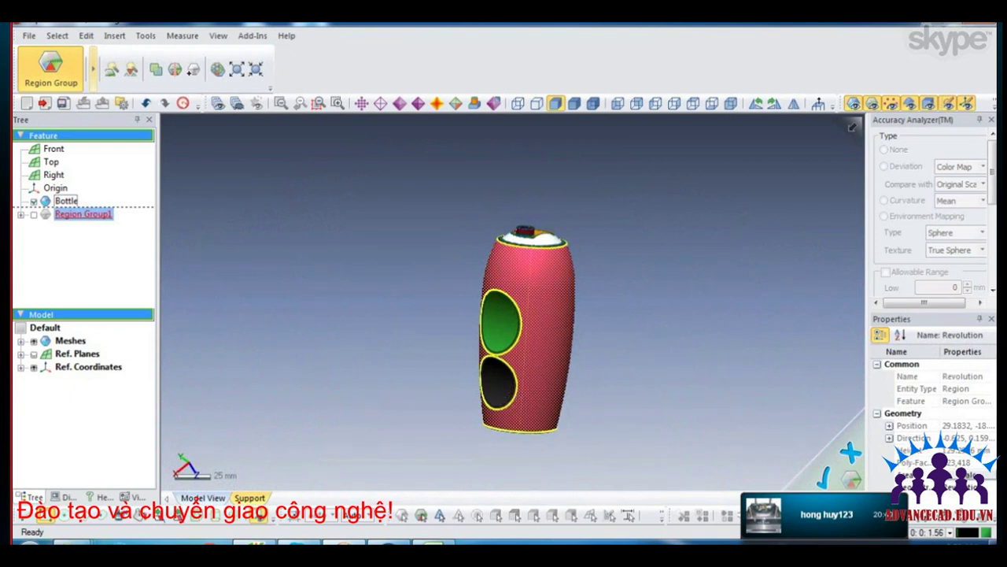
# Inspect the lower and upper side-hole regions and the surrounding body region.
pyautogui.click(503, 351)
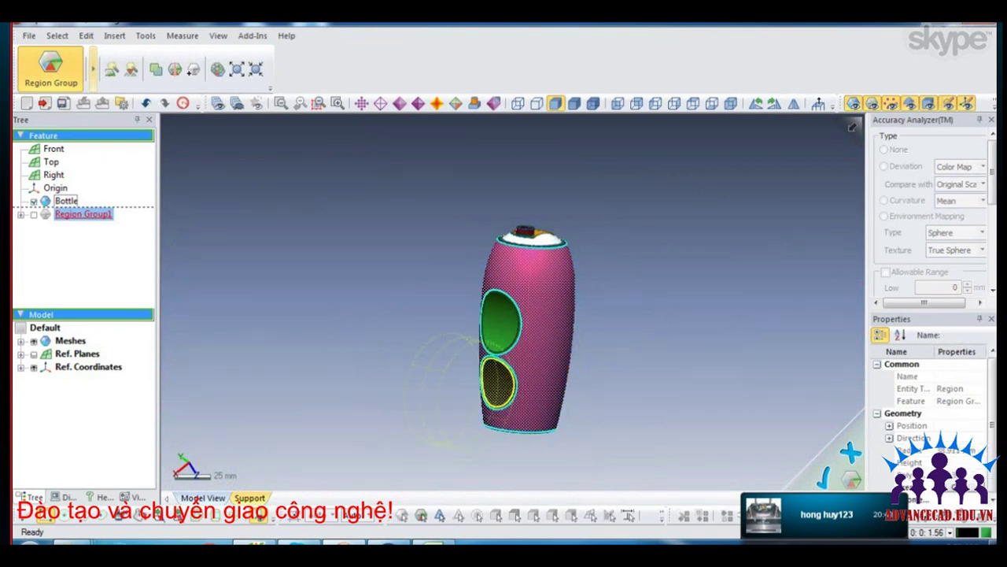
pyautogui.click(500, 323)
pyautogui.click(621, 281)
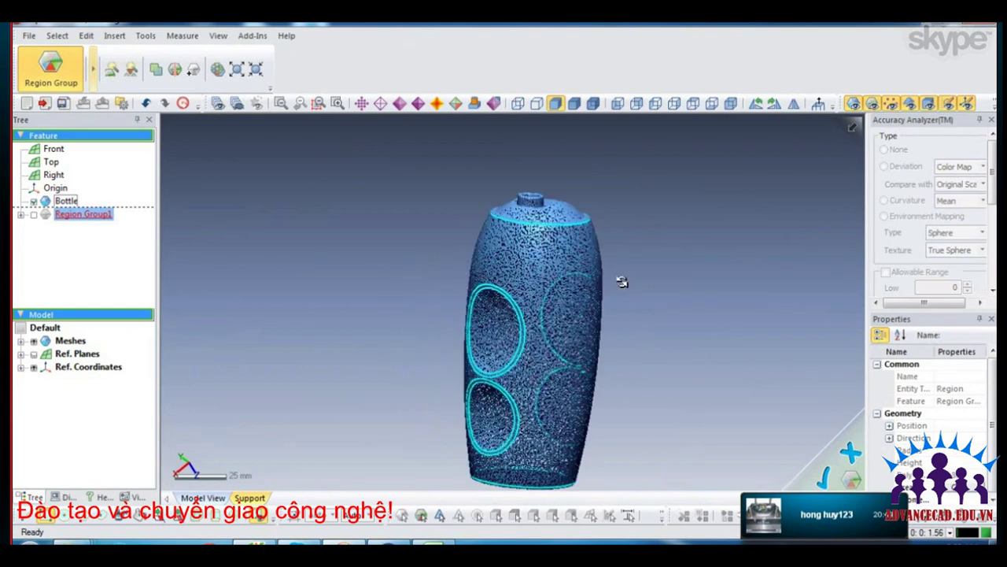
pyautogui.scroll(2, 625, 291)
pyautogui.scroll(2, 630, 300)
pyautogui.moveTo(630, 300)
pyautogui.mouseDown(button='right')
pyautogui.moveTo(456, 333)
pyautogui.moveTo(629, 359)
pyautogui.mouseUp(button='right')
pyautogui.click(555, 291)
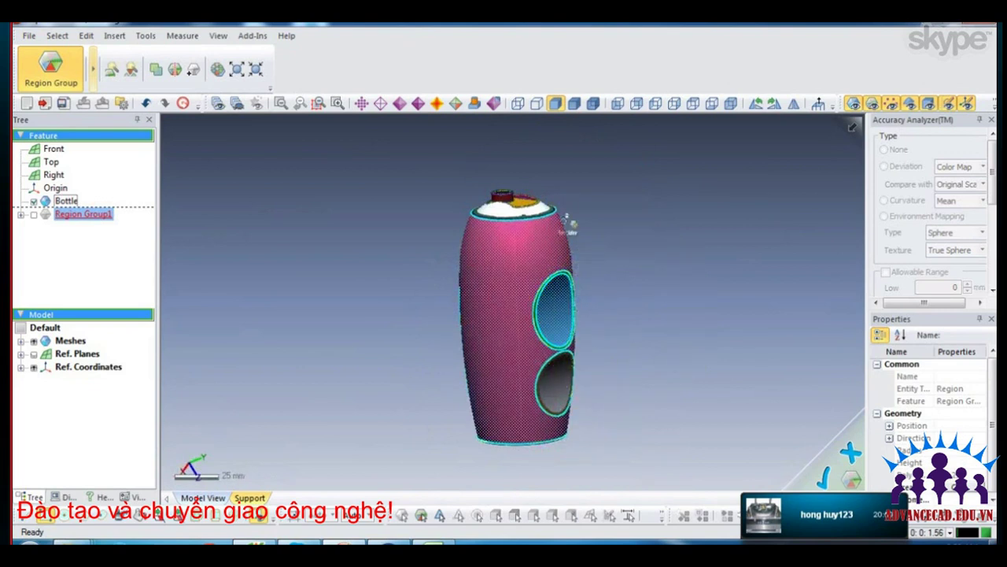
pyautogui.press('Return')
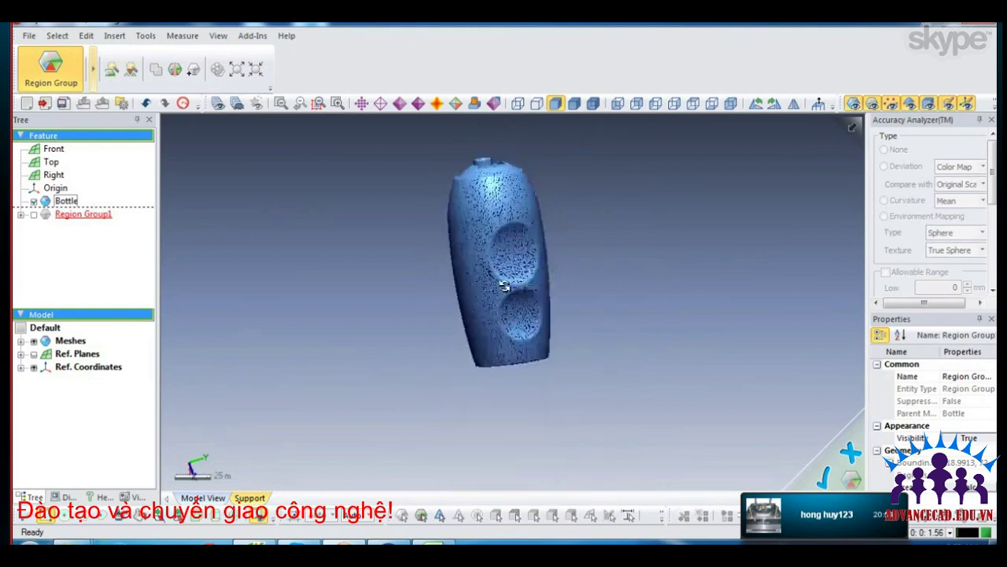
# Pick the cylindrical hole regions and then the bottle body region.
pyautogui.click(532, 238)
pyautogui.scroll(1, 531, 236)
pyautogui.scroll(1, 531, 234)
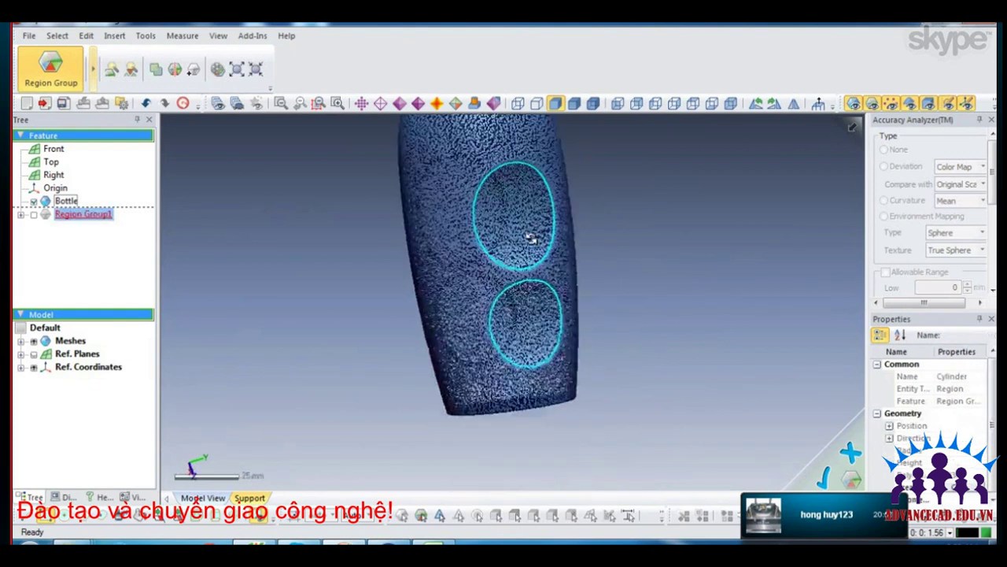
pyautogui.scroll(2, 534, 324)
pyautogui.scroll(3, 534, 324)
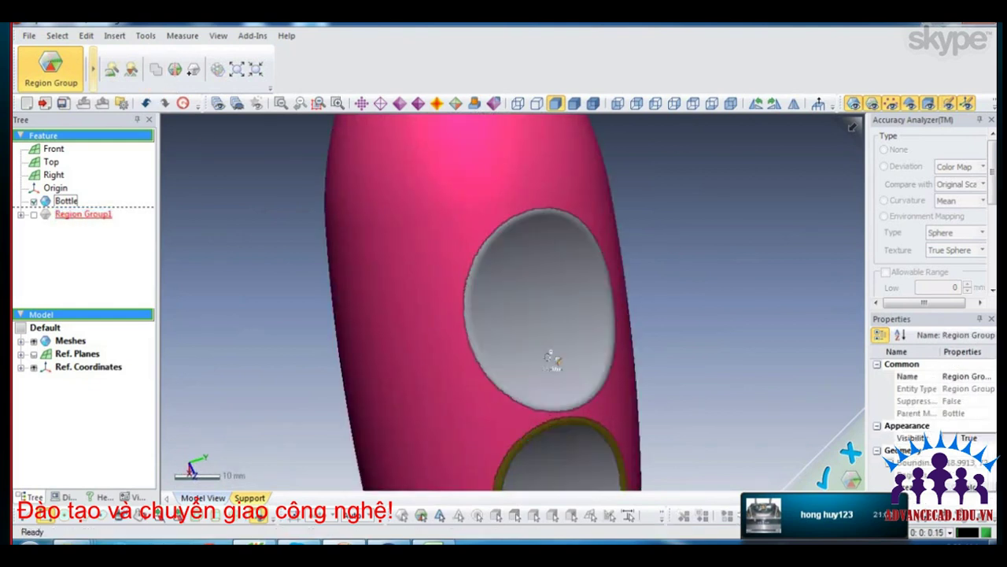
pyautogui.click(397, 292)
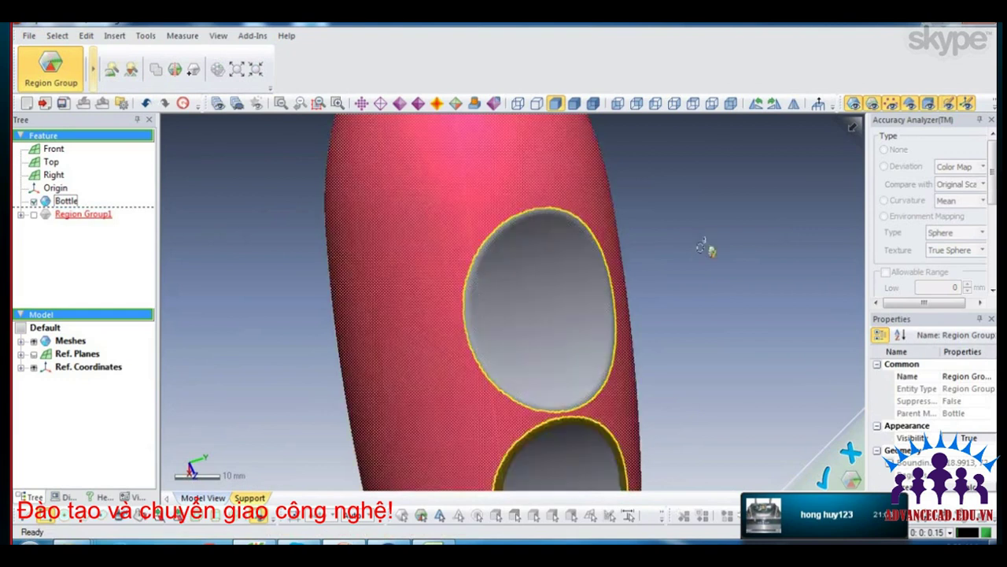
# Merge the green rim into the upper hole region.
pyautogui.click(560, 260)
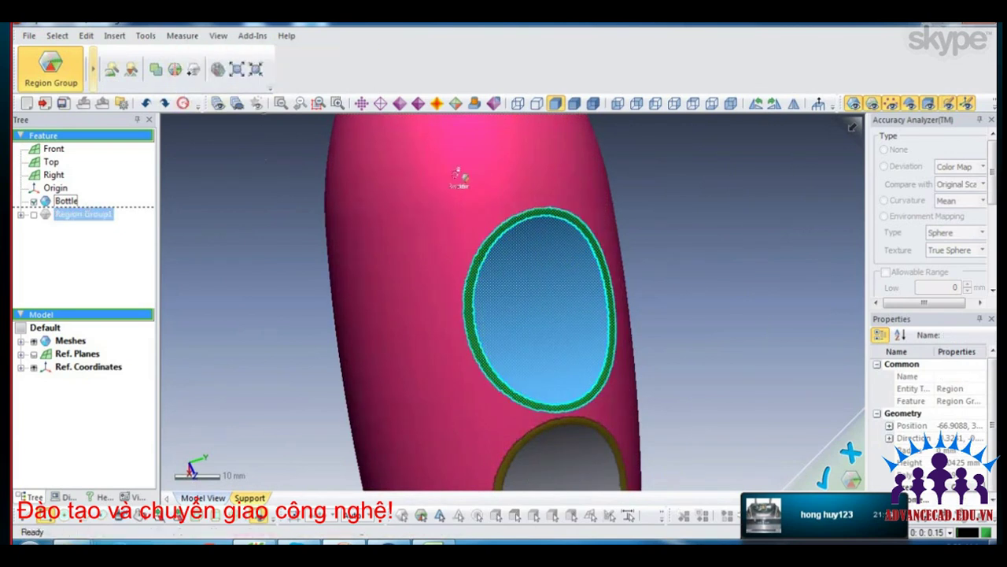
pyautogui.click(459, 173)
pyautogui.click(156, 71)
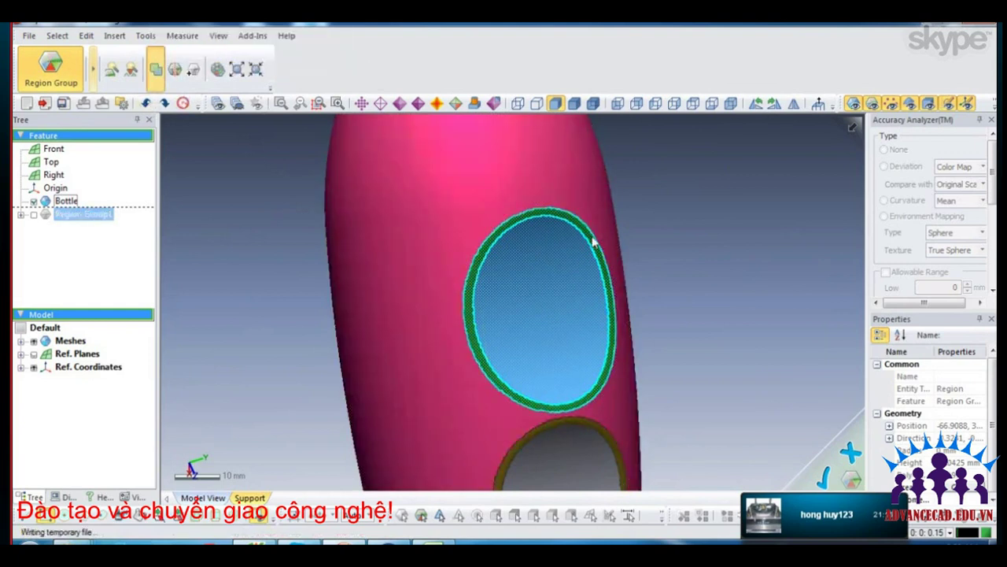
pyautogui.click(532, 221)
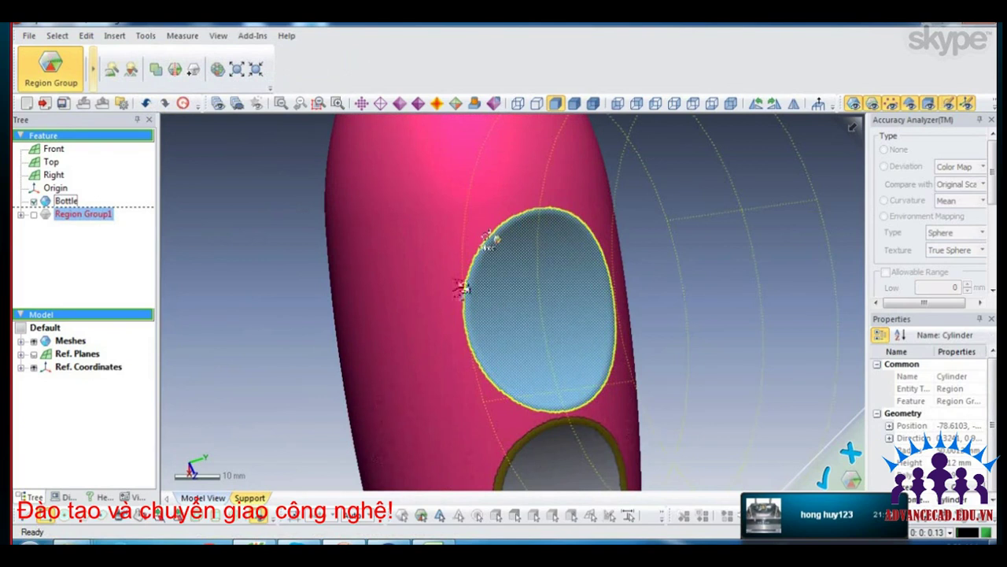
# Shrink the upper hole region, confirm it, and turn the hole to face forward.
pyautogui.scroll(5, 488, 240)
pyautogui.scroll(-3, 583, 193)
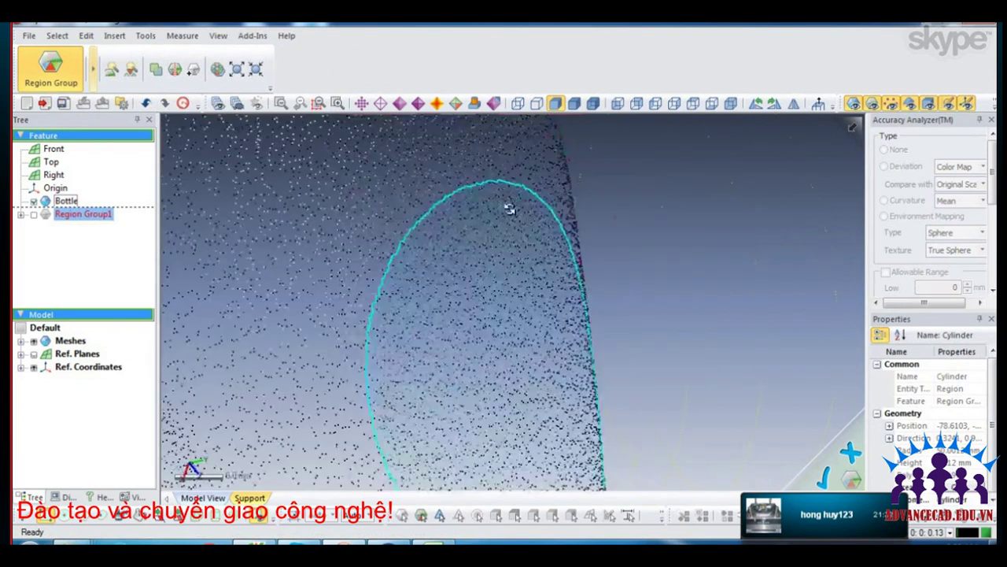
pyautogui.scroll(-2, 508, 207)
pyautogui.scroll(-2, 443, 229)
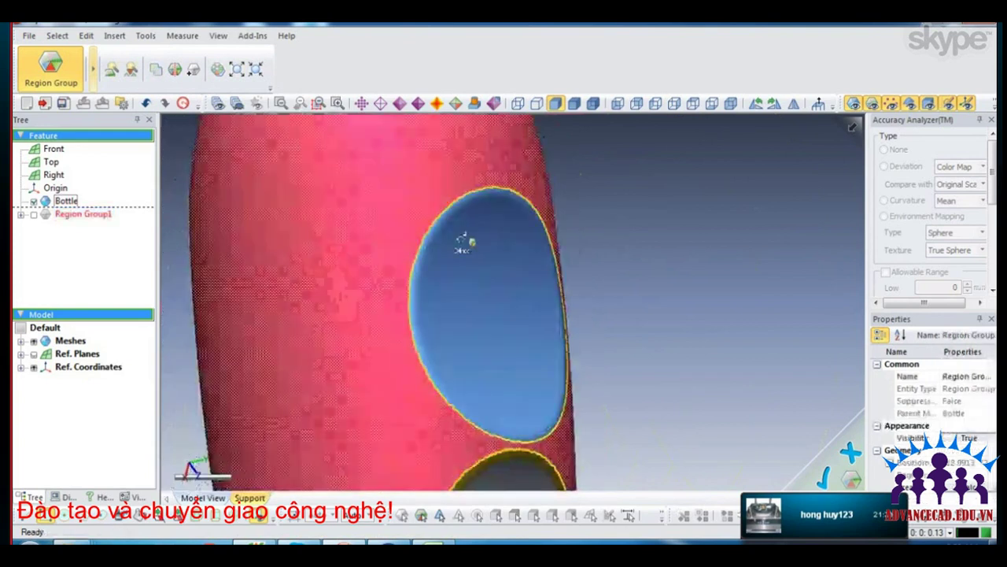
pyautogui.click(461, 241)
pyautogui.click(256, 69)
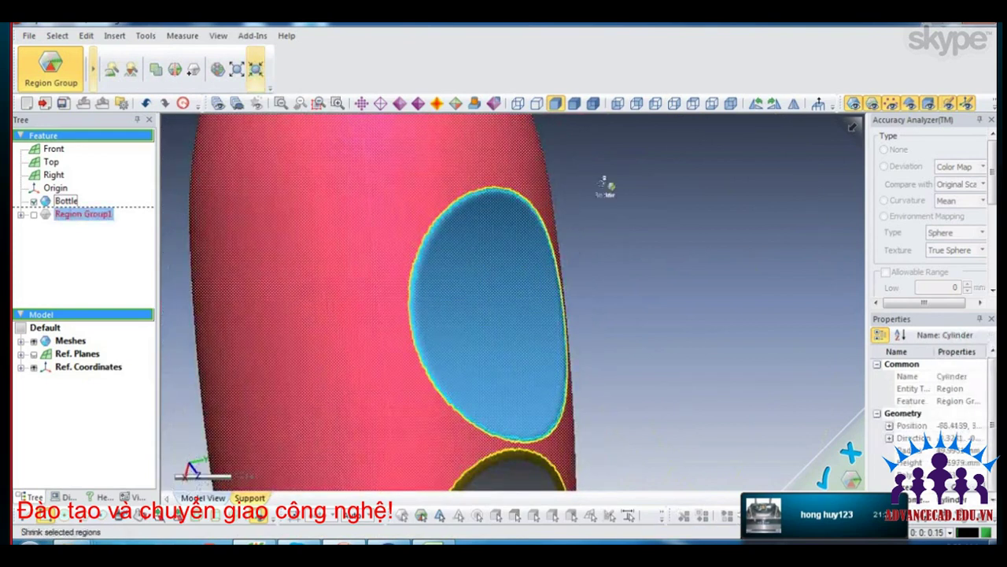
pyautogui.click(510, 346)
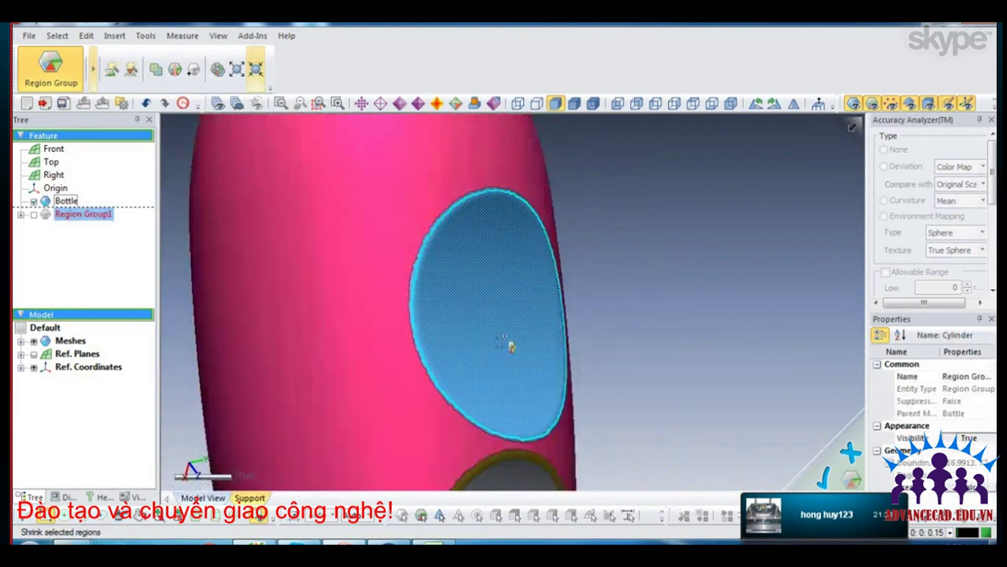
pyautogui.hotkey('ctrl', '1')
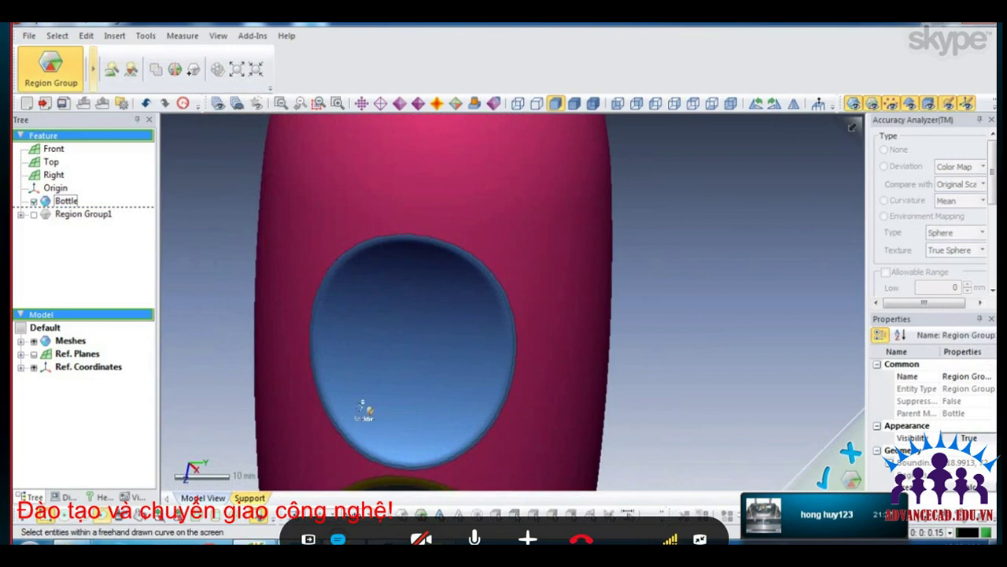
# Turn off region-group colouring and view the whole bottle among the Front, Top and Right planes.
pyautogui.click(366, 412)
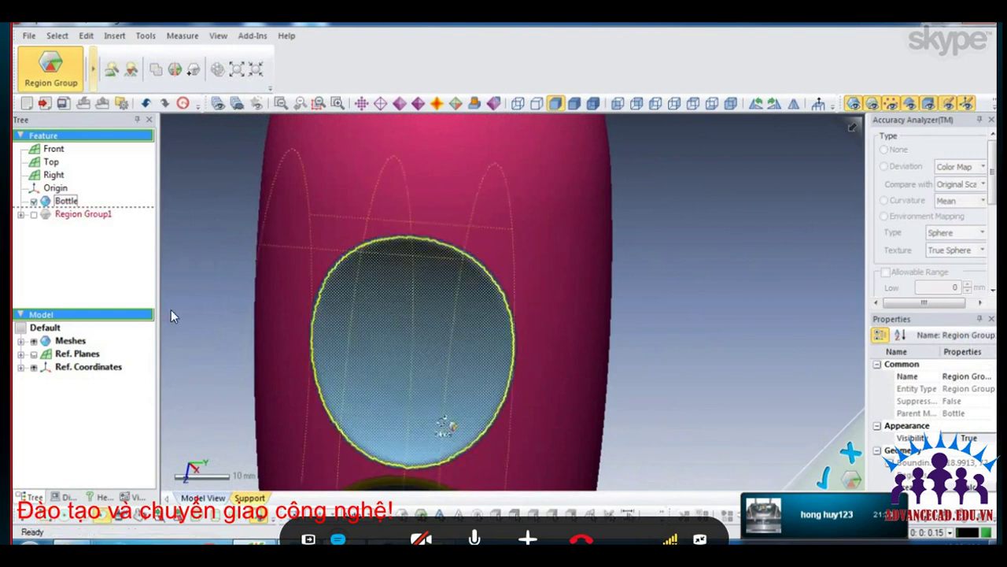
pyautogui.click(445, 425)
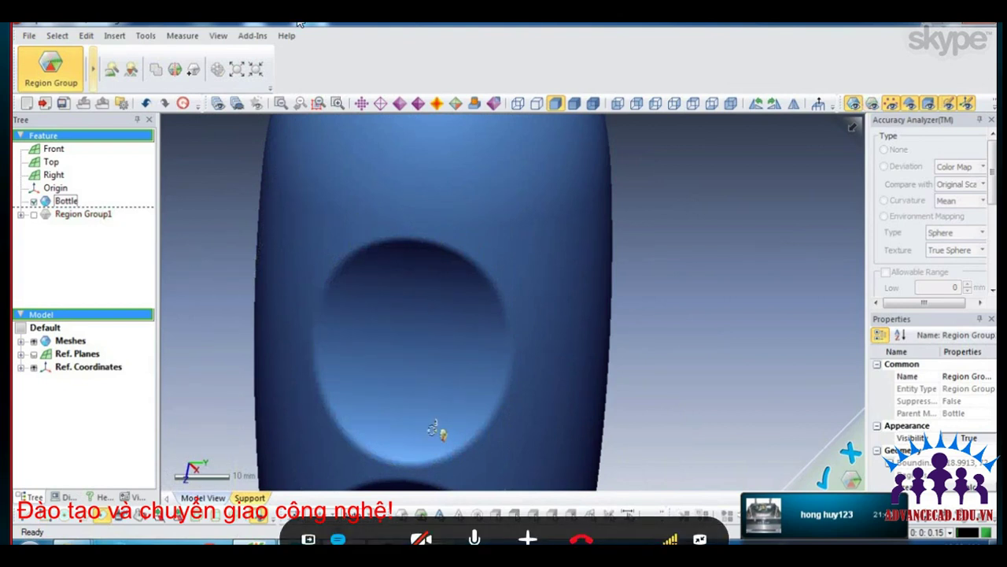
pyautogui.moveTo(433, 403); pyautogui.dragTo(412, 337, button='middle')
pyautogui.moveTo(414, 337)
pyautogui.mouseDown(button='middle')
pyautogui.moveTo(657, 238)
pyautogui.moveTo(738, 185)
pyautogui.mouseUp(button='middle')
pyautogui.scroll(-4, 672, 210)
pyautogui.scroll(-3, 625, 249)
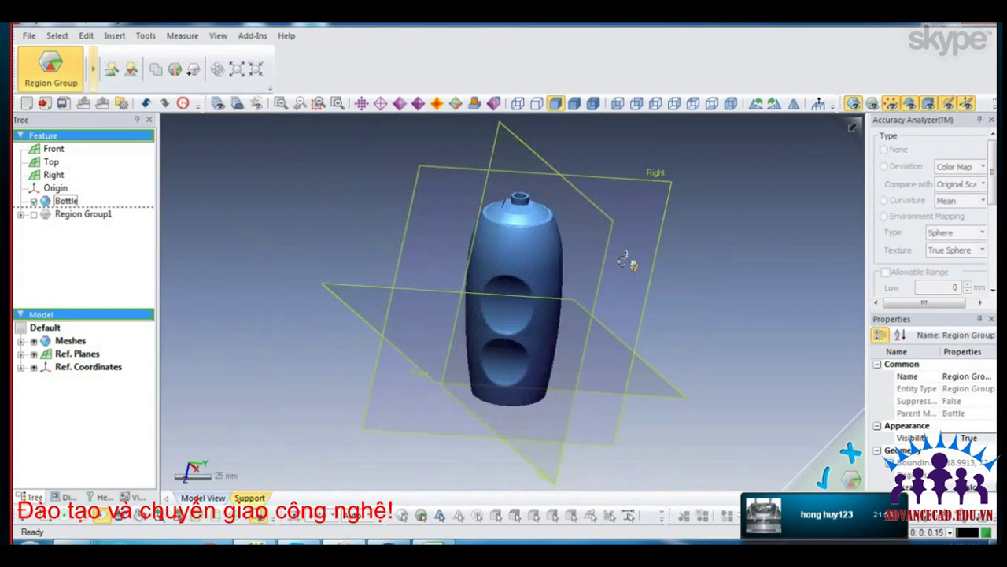
# Turn the region-group colours back on for the bottle.
pyautogui.scroll(1, 627, 262)
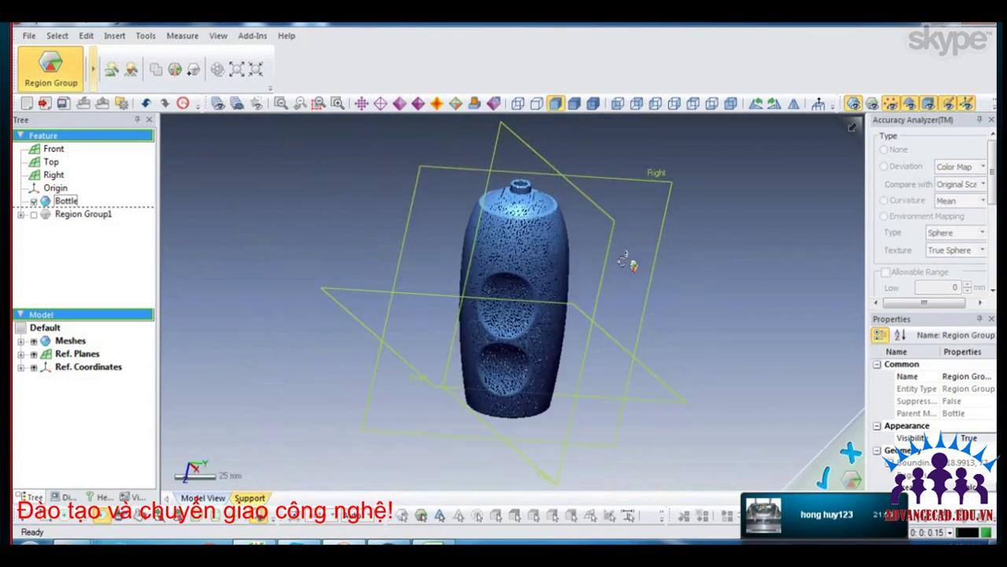
pyautogui.scroll(2, 628, 262)
pyautogui.scroll(3, 543, 311)
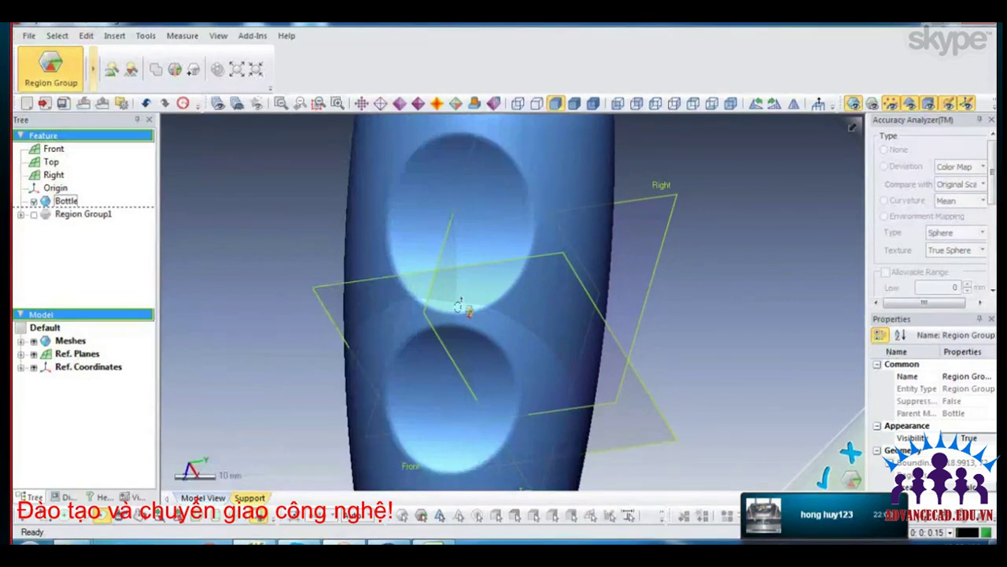
pyautogui.click(494, 226)
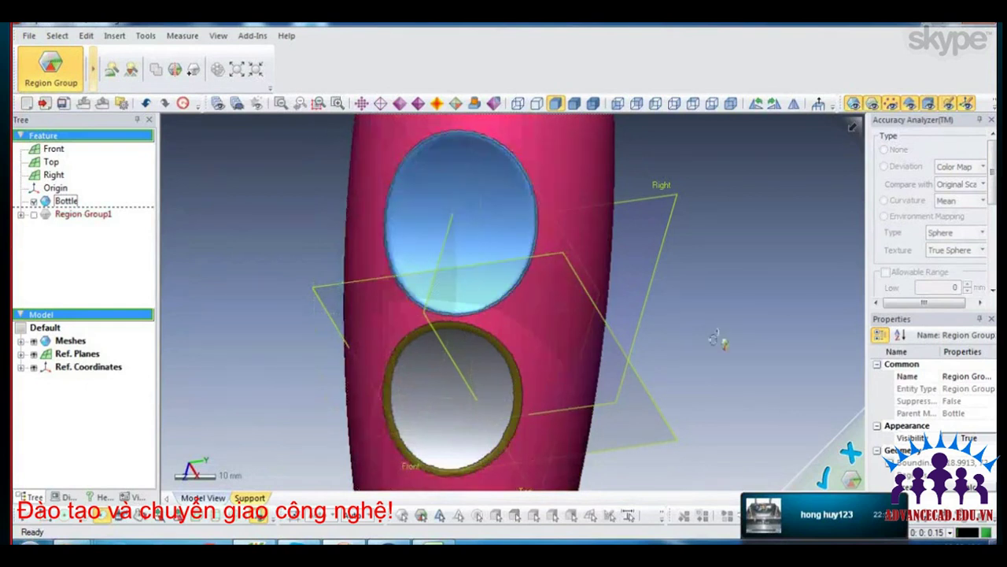
pyautogui.scroll(-3, 550, 356)
pyautogui.scroll(-2, 543, 358)
pyautogui.scroll(-1, 528, 364)
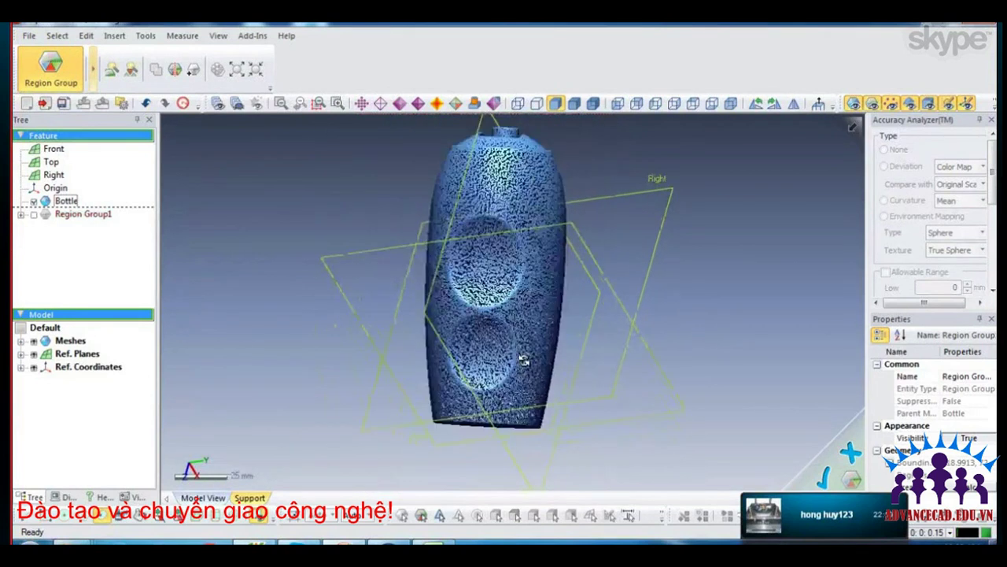
pyautogui.scroll(2, 513, 229)
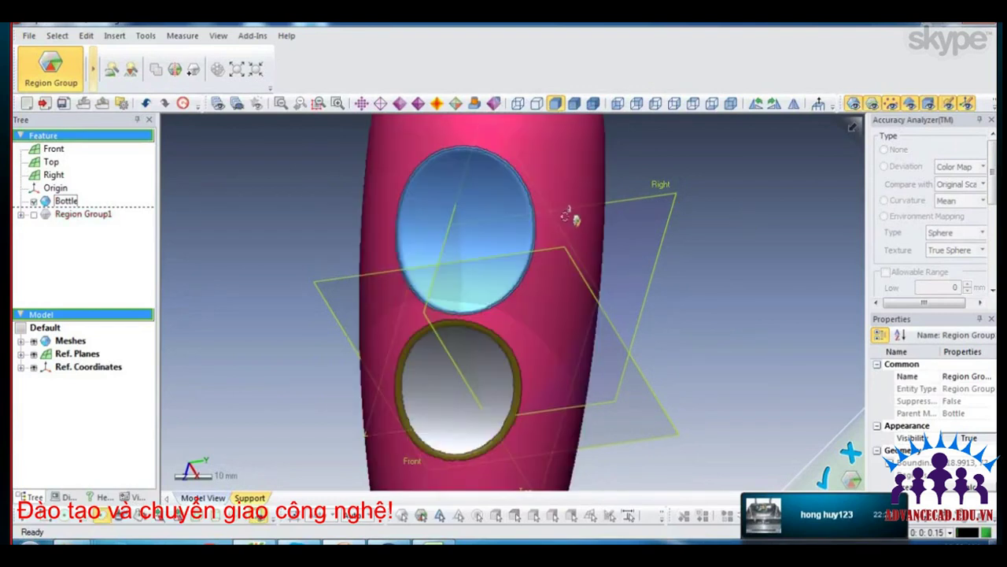
# Check the upper recess region's Cylinder properties, deselect it, and finish editing the region group.
pyautogui.click(466, 187)
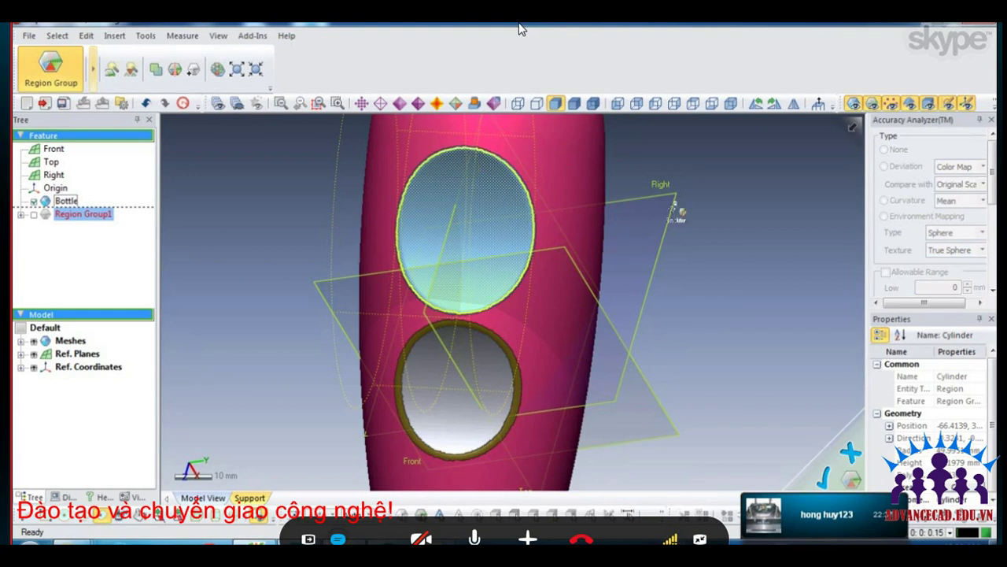
pyautogui.click(683, 212)
pyautogui.moveTo(722, 211)
pyautogui.mouseDown(button='right')
pyautogui.moveTo(703, 240)
pyautogui.moveTo(591, 219)
pyautogui.mouseUp(button='right')
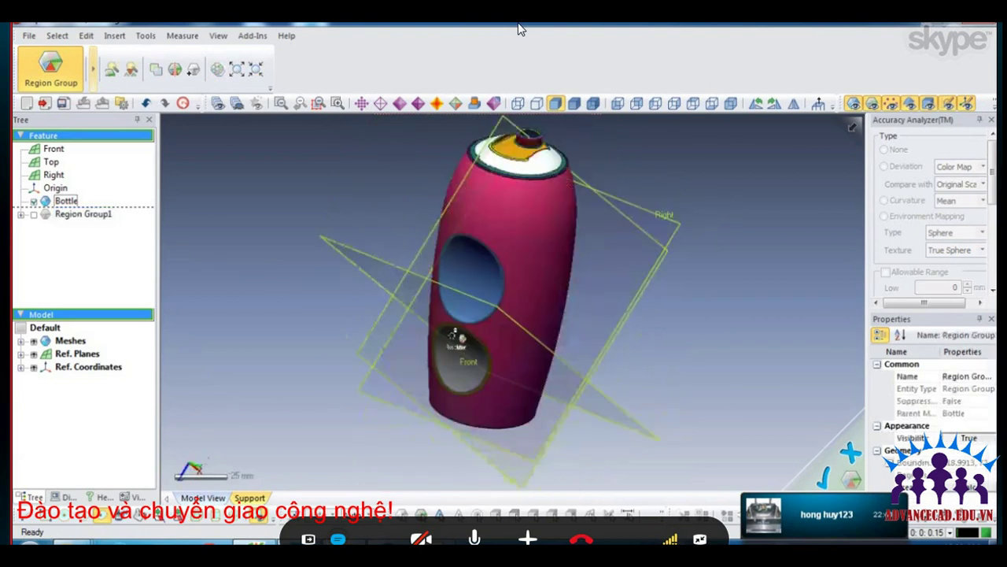
pyautogui.click(820, 474)
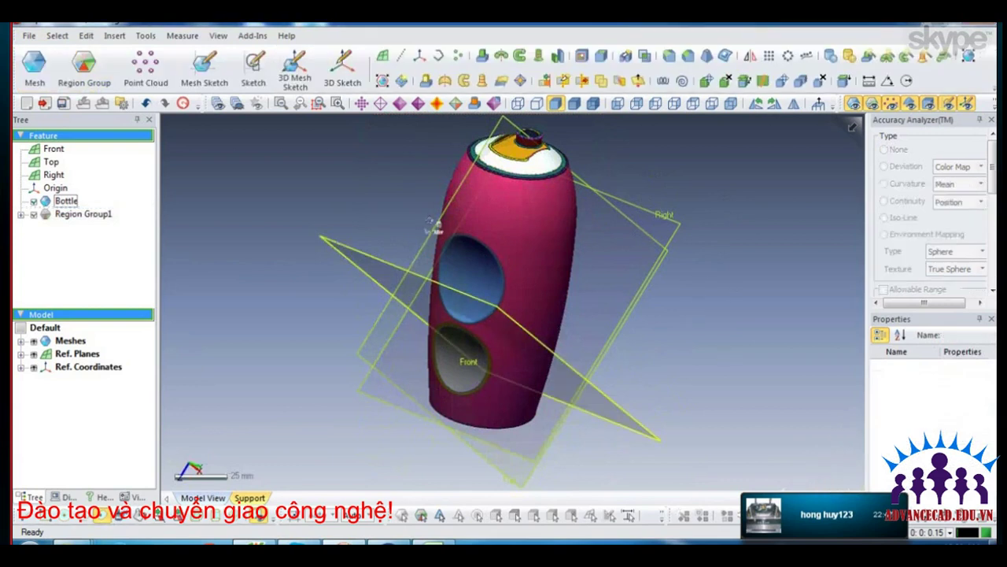
# Select everything, clear the selection, and pick the Right reference plane.
pyautogui.hotkey('ctrl', 'a')
pyautogui.click(397, 206)
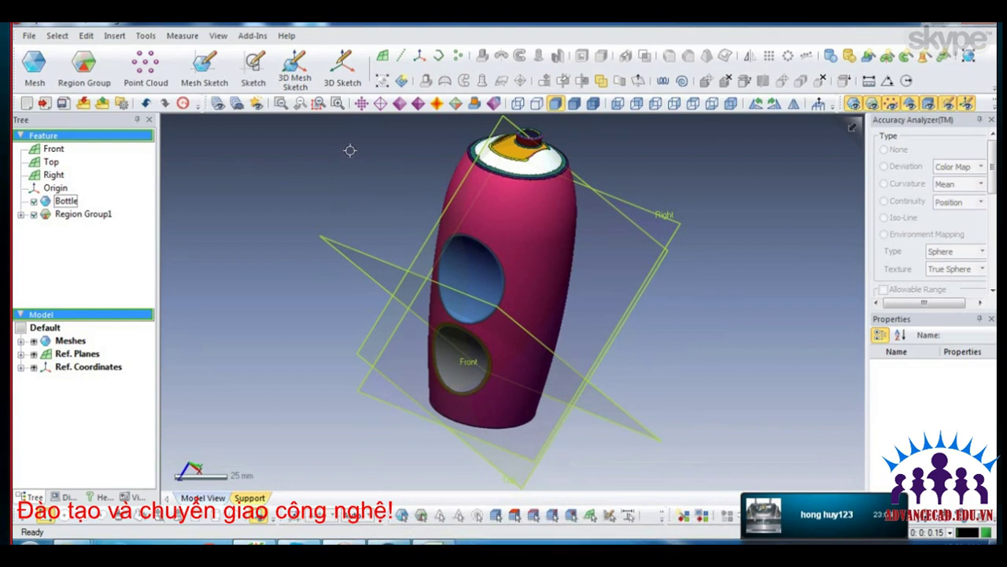
pyautogui.click(620, 149)
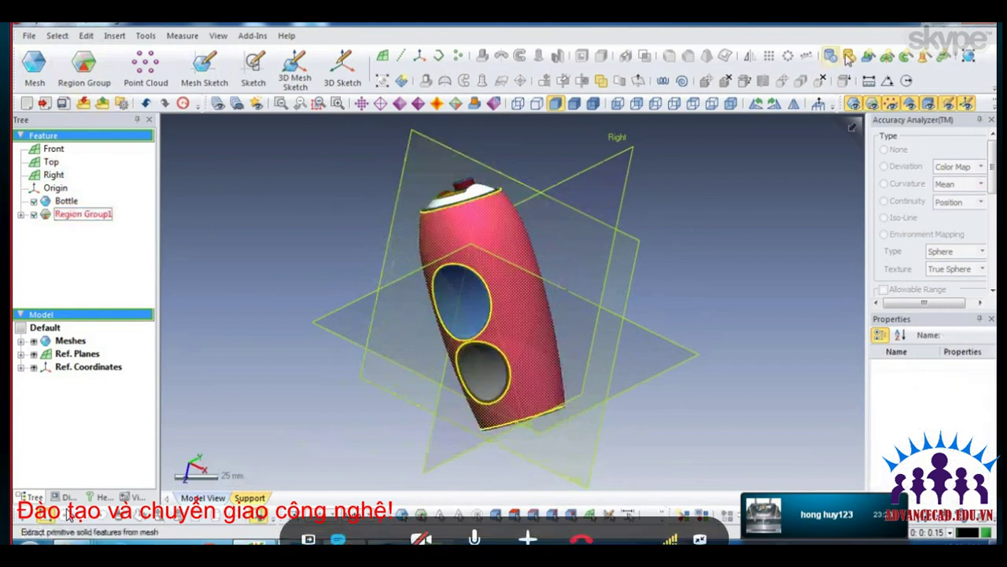
pyautogui.moveTo(504, 472)
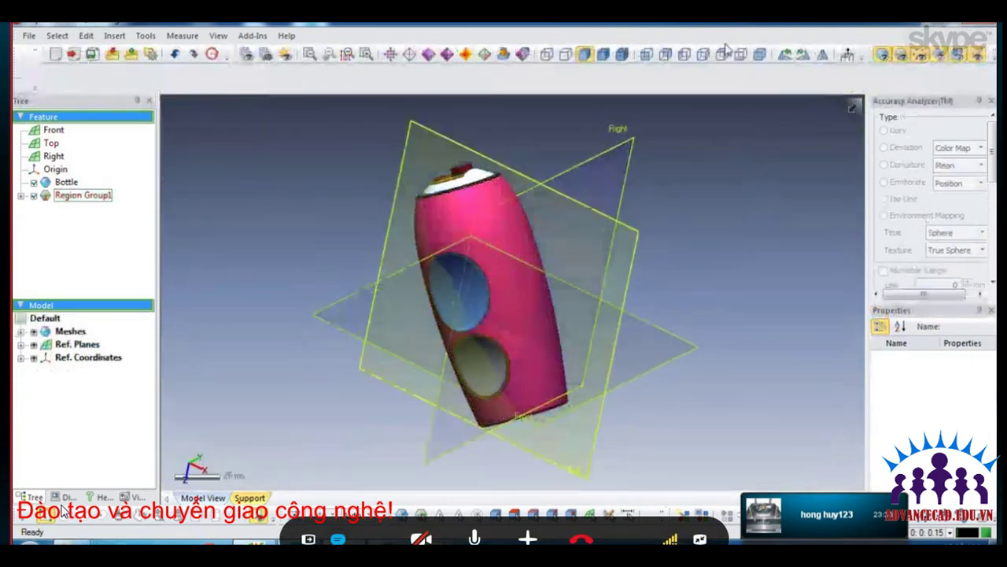
# Reset every toolbar to its default layout using Reset All in the Customize dialog.
pyautogui.rightClick(720, 41)
pyautogui.click(787, 439)
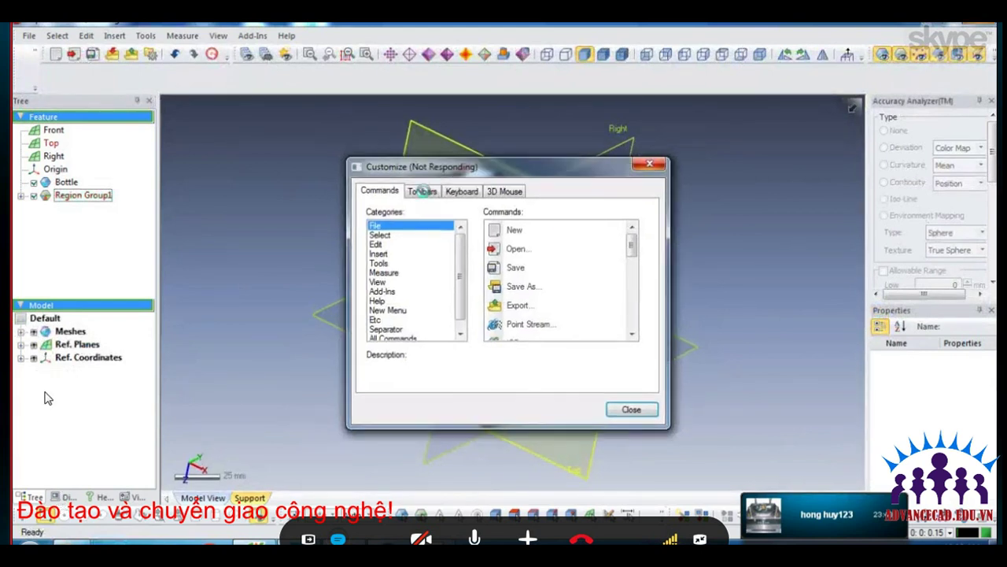
pyautogui.press('Escape')
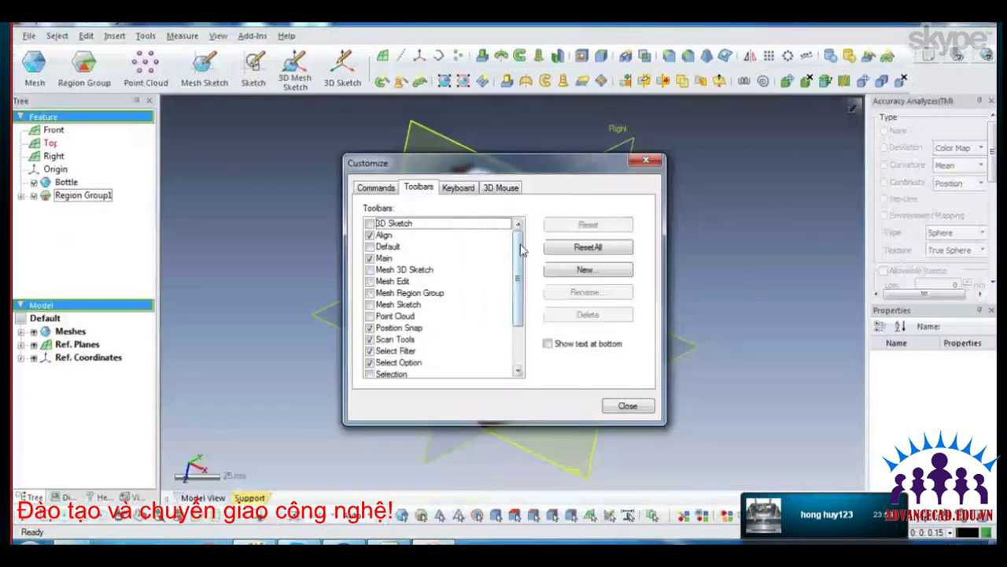
pyautogui.click(588, 247)
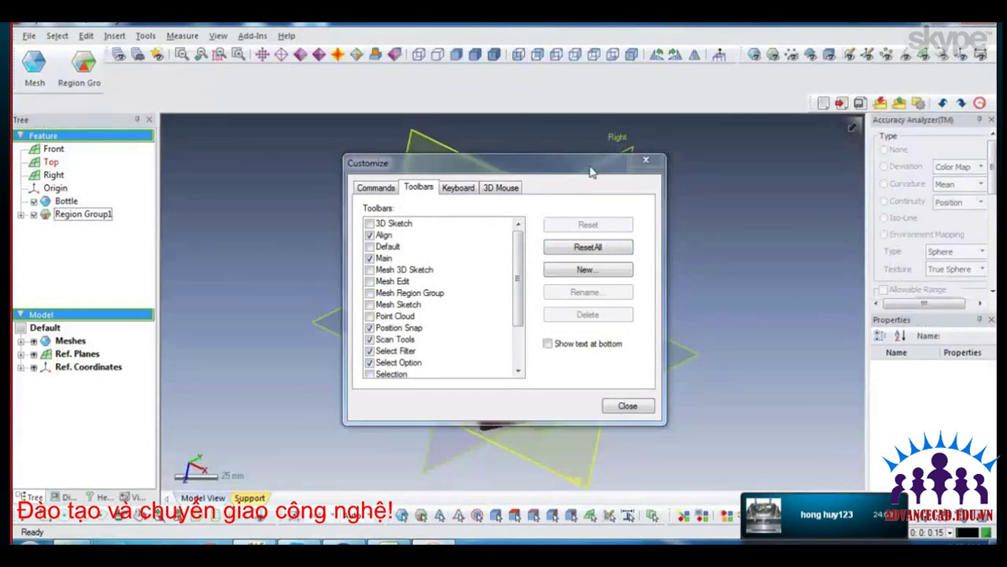
pyautogui.click(644, 162)
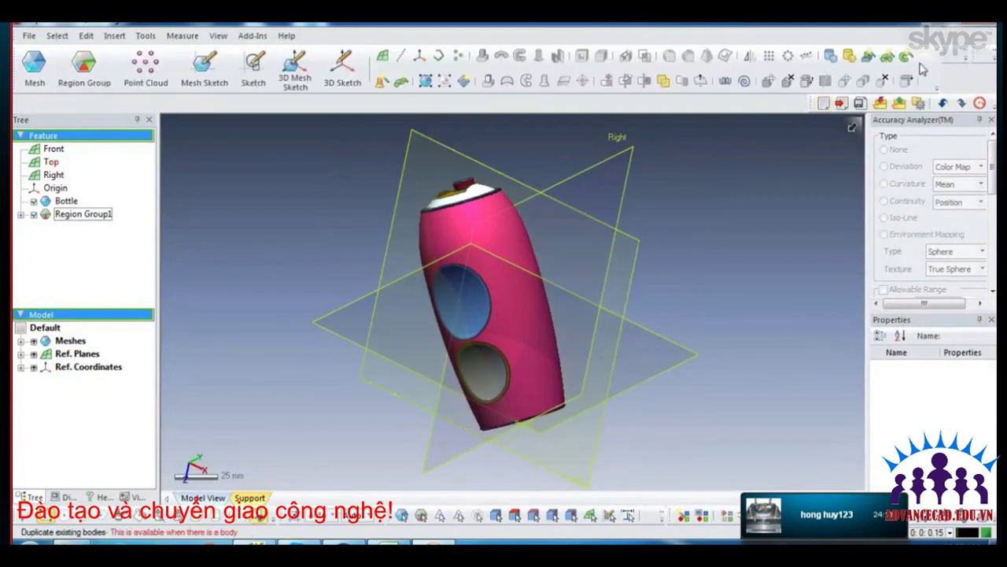
# Float the view commands and move the right-hand command group onto its own toolbar row.
pyautogui.click(941, 53)
pyautogui.click(952, 67)
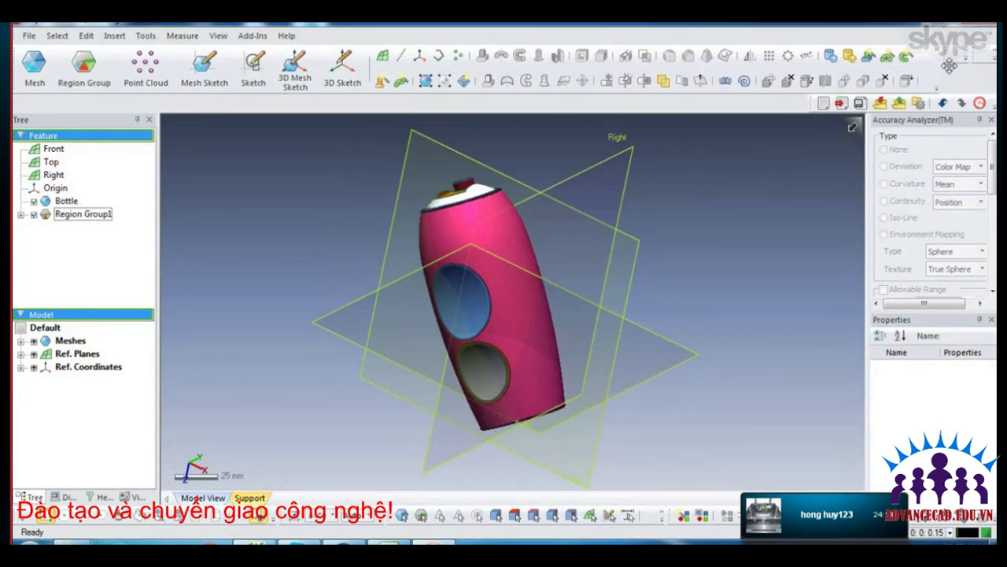
pyautogui.moveTo(947, 69)
pyautogui.mouseDown()
pyautogui.moveTo(699, 110)
pyautogui.moveTo(597, 113)
pyautogui.mouseUp()
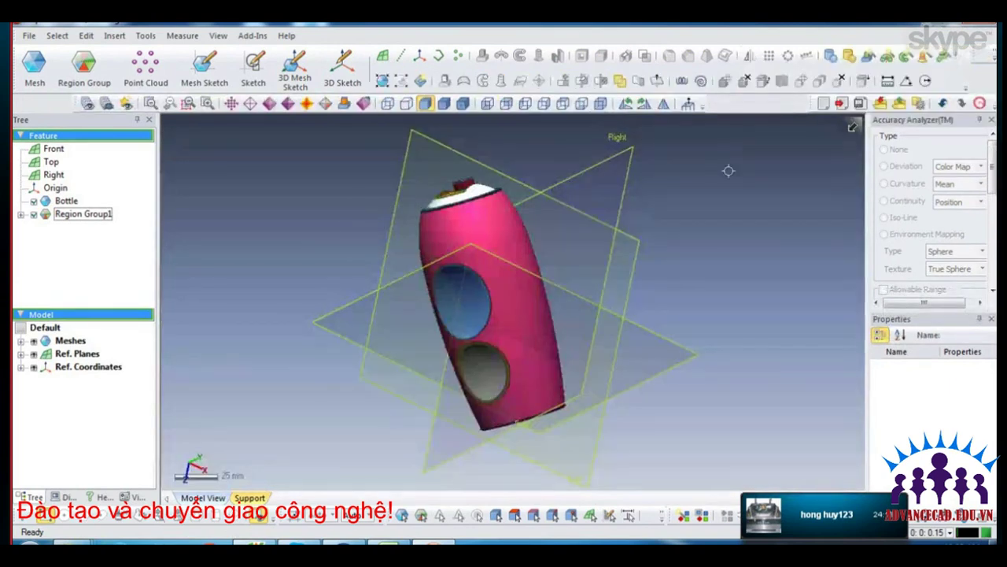
pyautogui.click(600, 169)
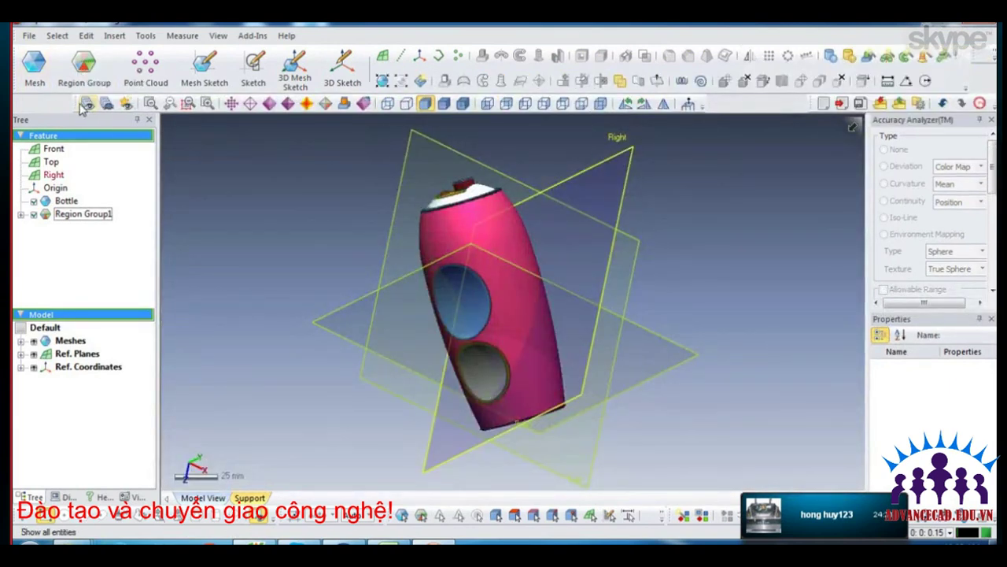
pyautogui.moveTo(81, 108); pyautogui.dragTo(22, 104)
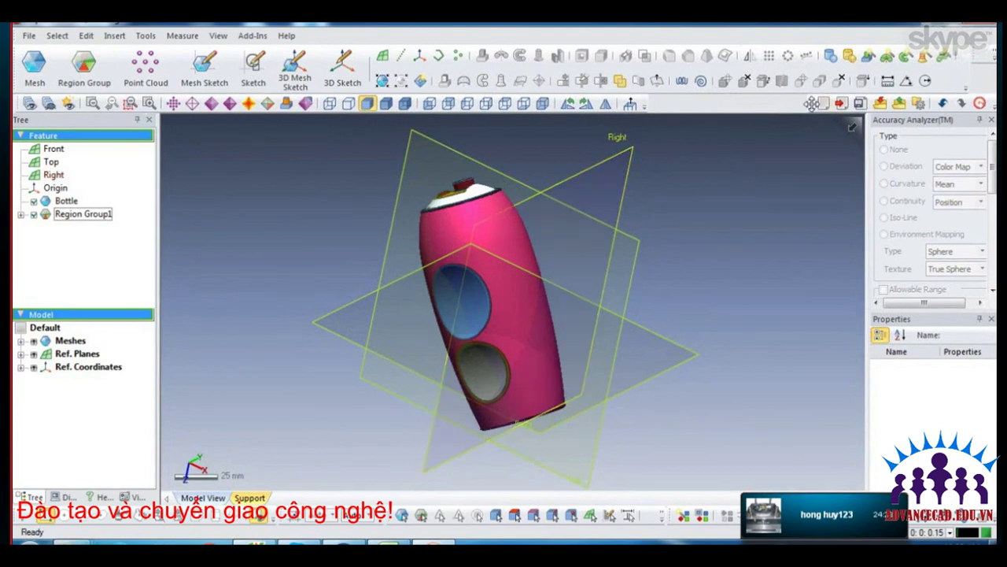
pyautogui.moveTo(811, 103); pyautogui.dragTo(75, 122)
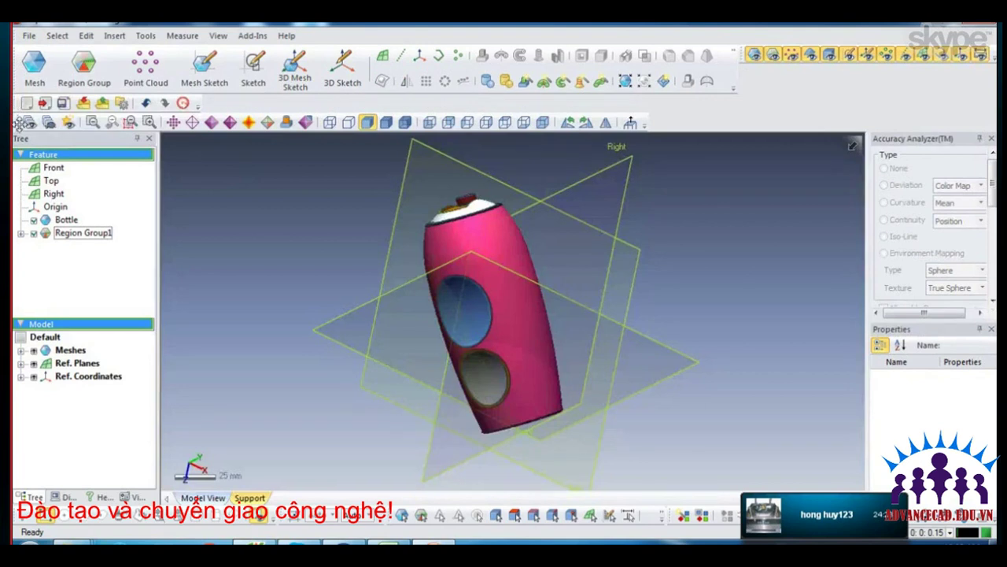
# Place the view commands beside the file commands and redock the Visibility tools on the second row.
pyautogui.moveTo(22, 122); pyautogui.dragTo(225, 104)
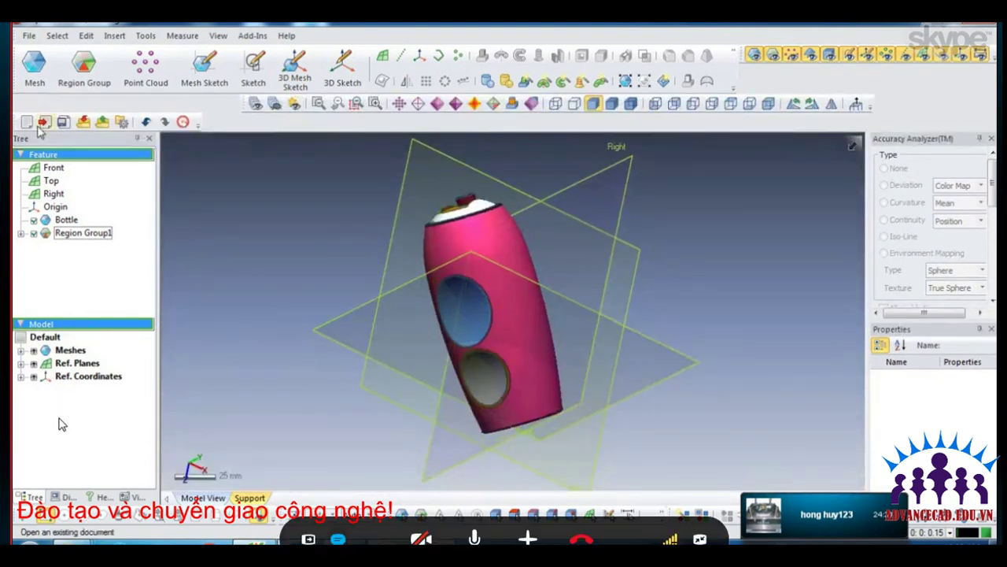
pyautogui.moveTo(14, 120); pyautogui.dragTo(20, 103)
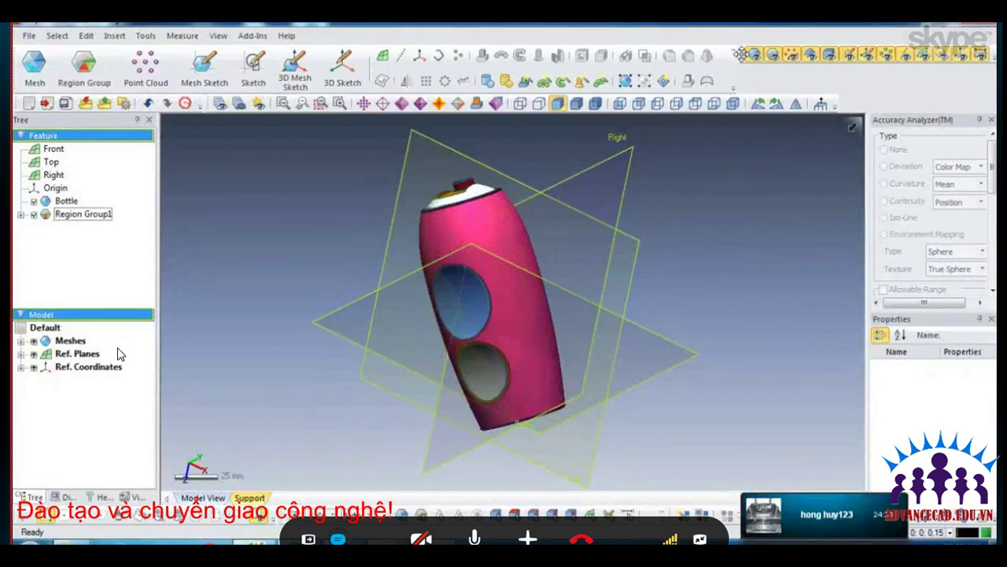
pyautogui.moveTo(740, 53); pyautogui.dragTo(703, 110)
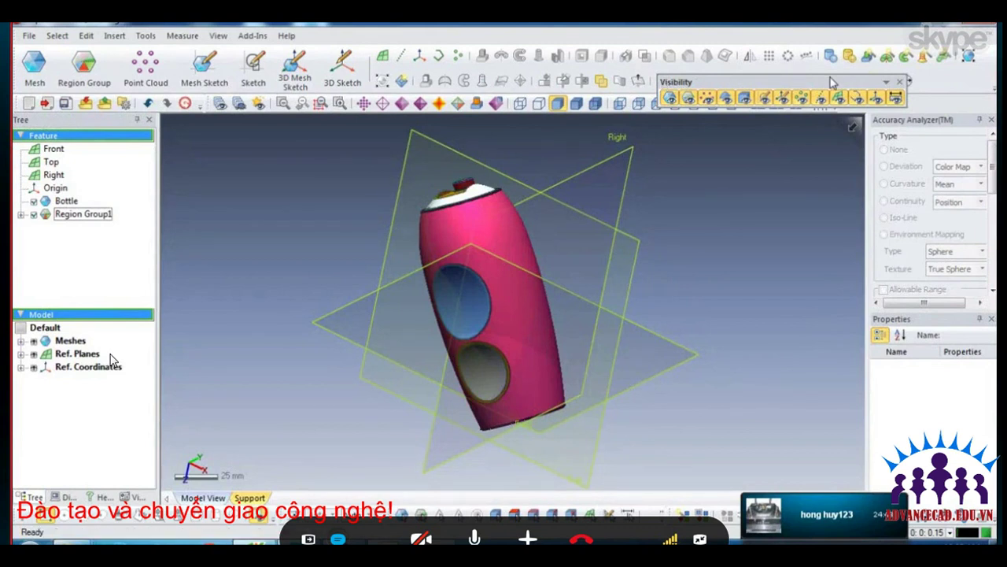
pyautogui.moveTo(809, 89); pyautogui.dragTo(982, 105)
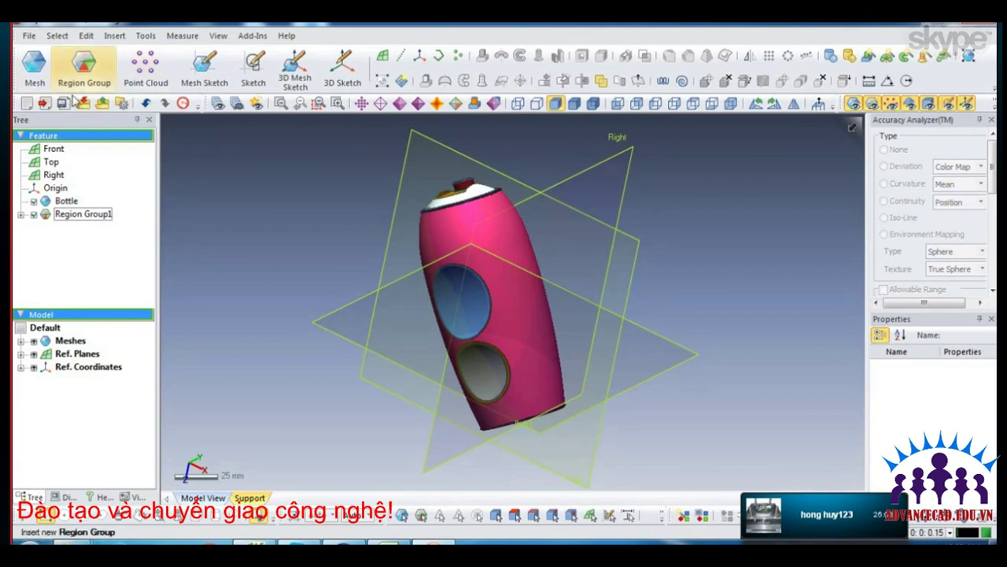
pyautogui.click(145, 75)
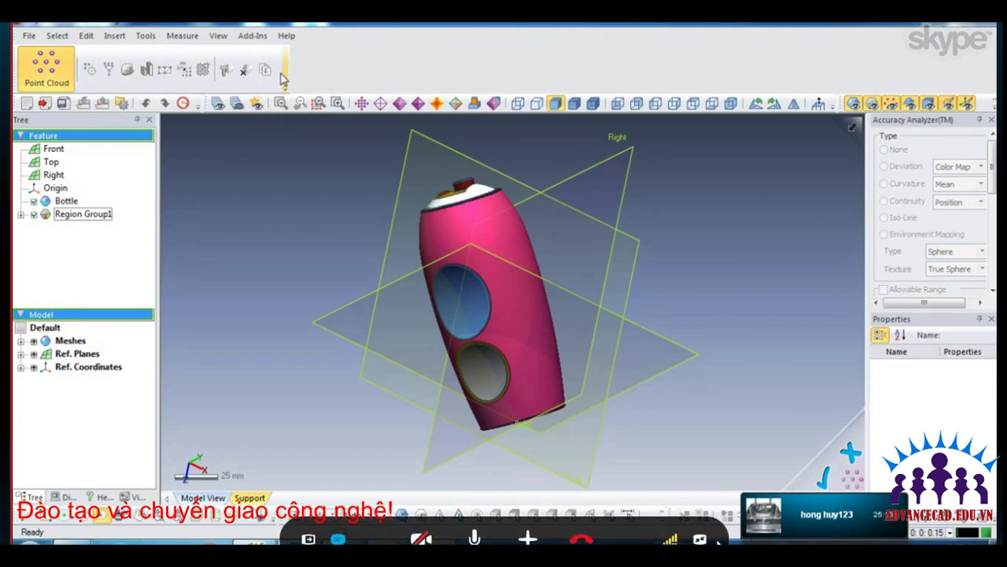
pyautogui.click(66, 72)
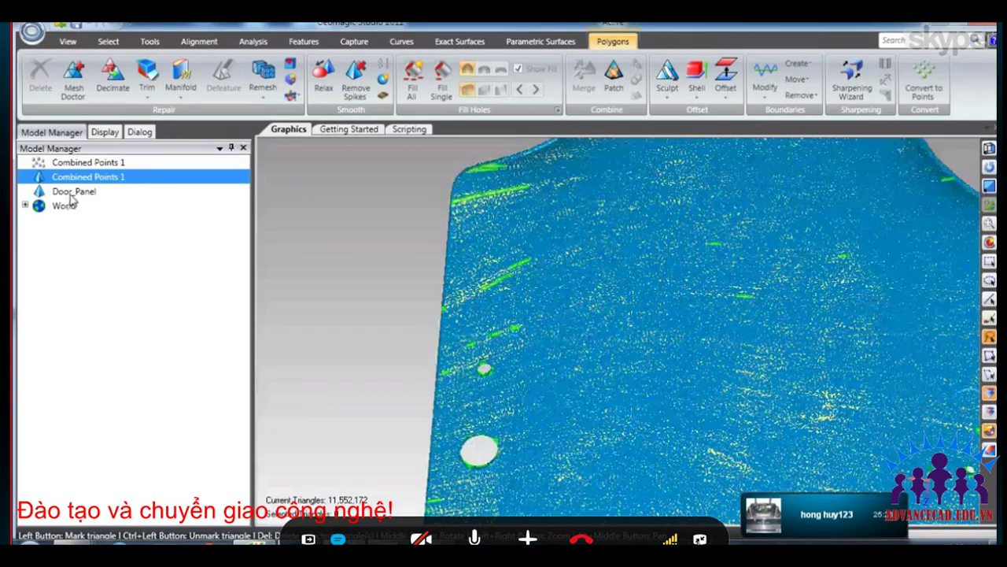
# Delete the Door_Panel mesh from the Model Manager, leaving only the Combined Points 1 cloud.
pyautogui.rightClick(73, 193)
pyautogui.click(107, 249)
pyautogui.click(475, 297)
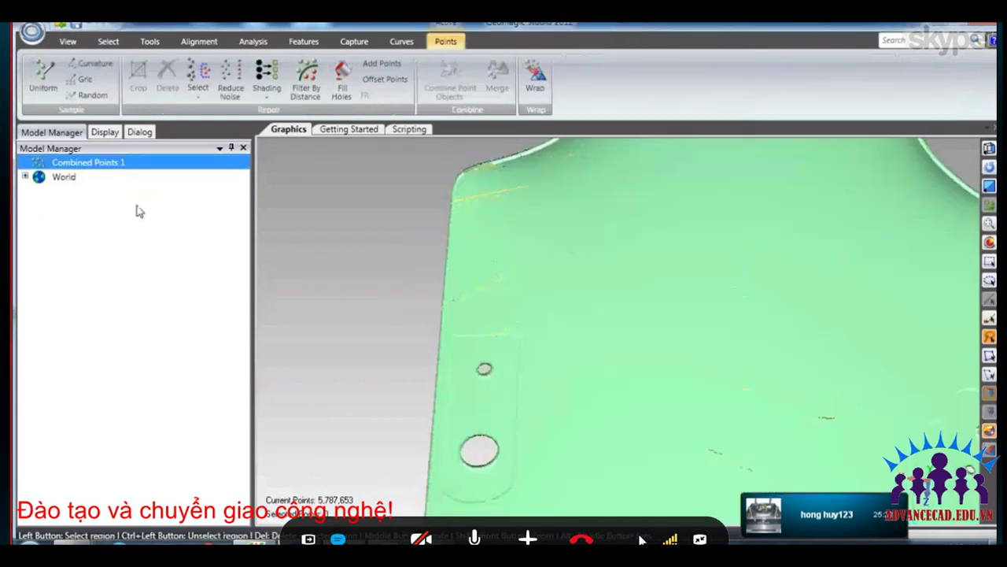
pyautogui.scroll(3, 490, 229)
pyautogui.moveTo(490, 229); pyautogui.dragTo(373, 282, button='middle')
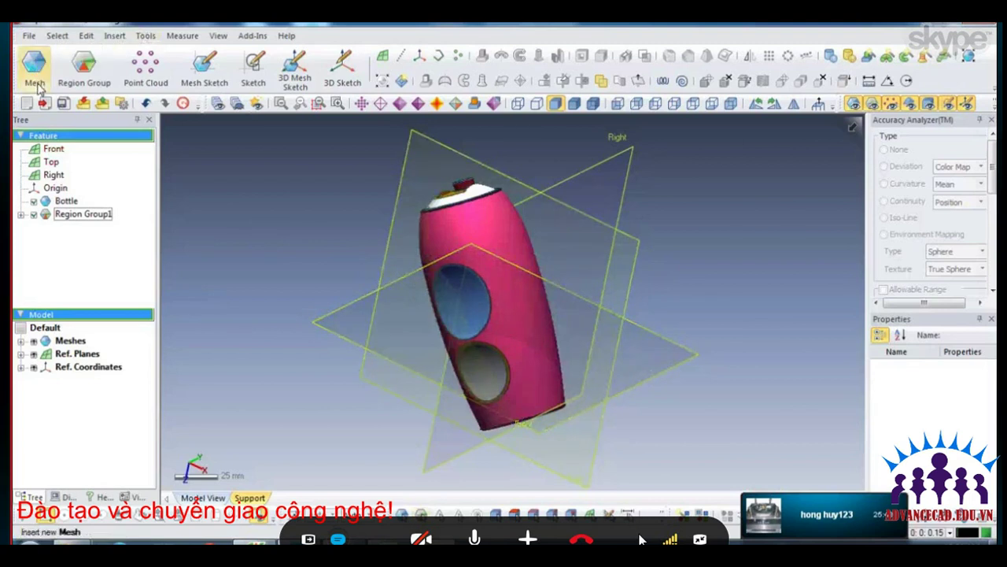
pyautogui.click(67, 201)
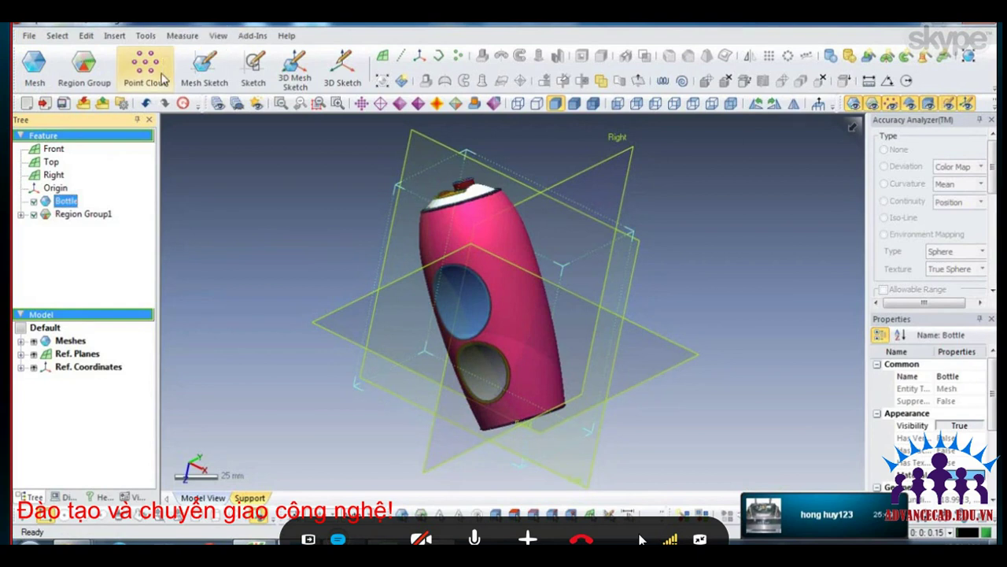
pyautogui.click(197, 136)
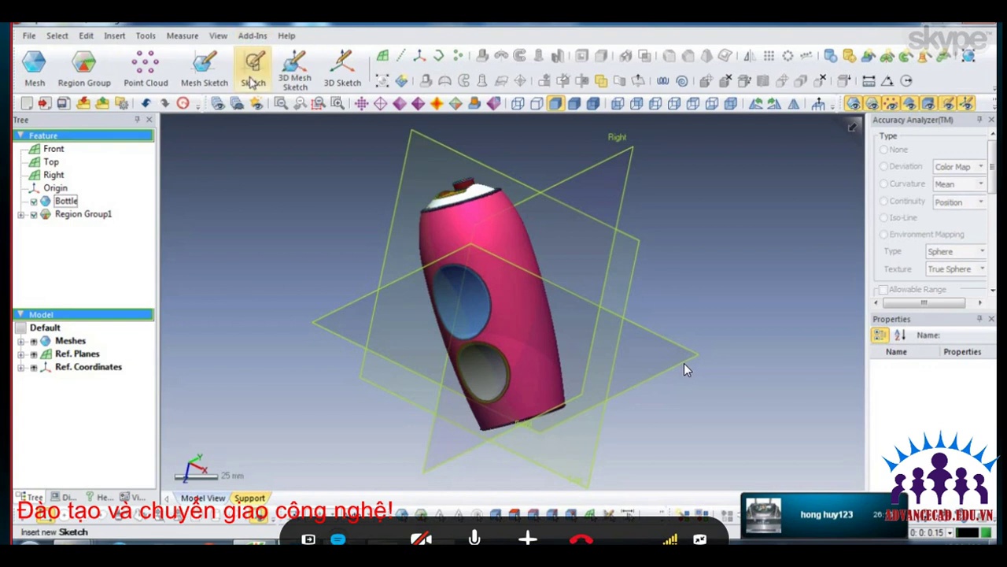
pyautogui.click(253, 70)
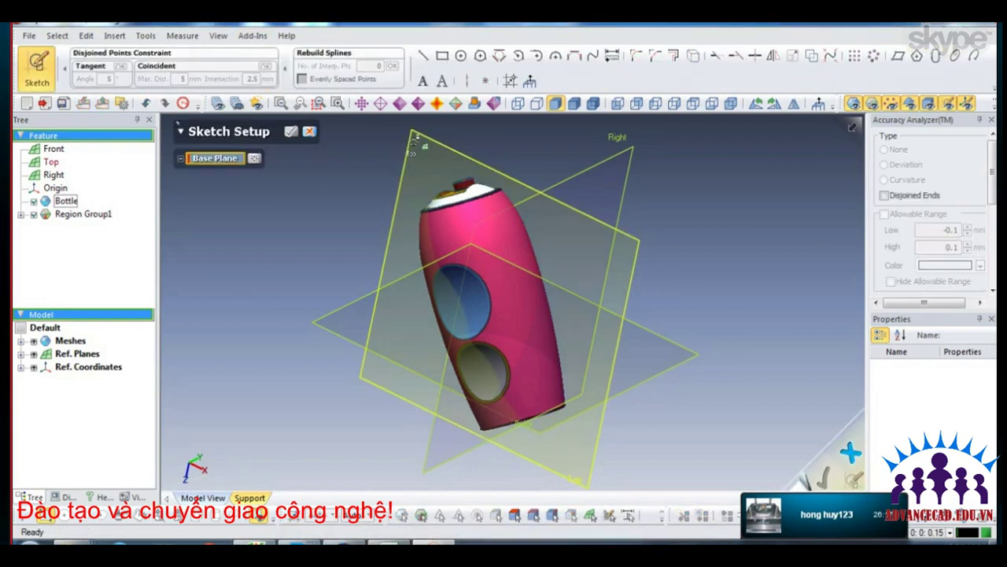
pyautogui.click(684, 370)
pyautogui.click(460, 55)
pyautogui.click(471, 368)
pyautogui.click(410, 222)
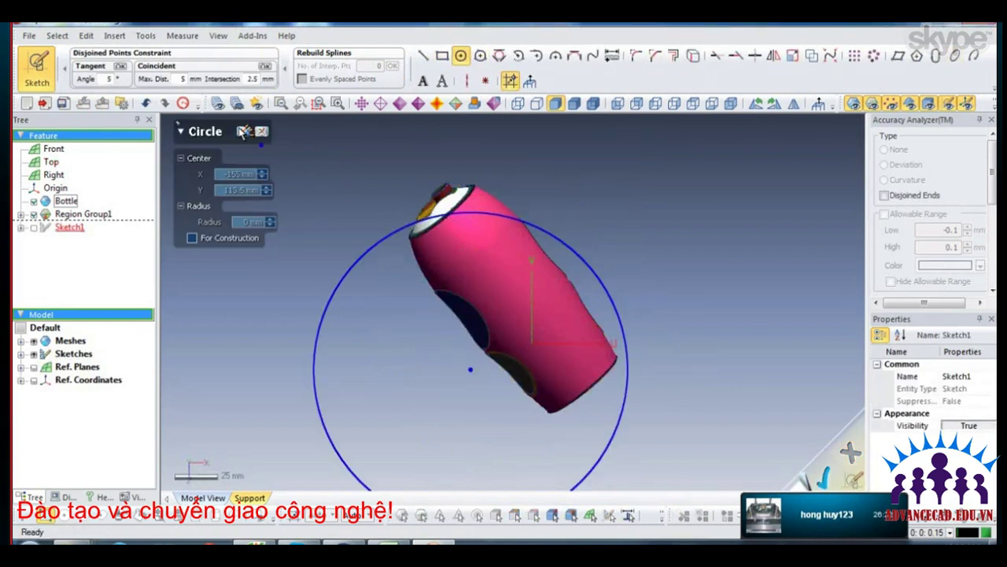
pyautogui.click(836, 464)
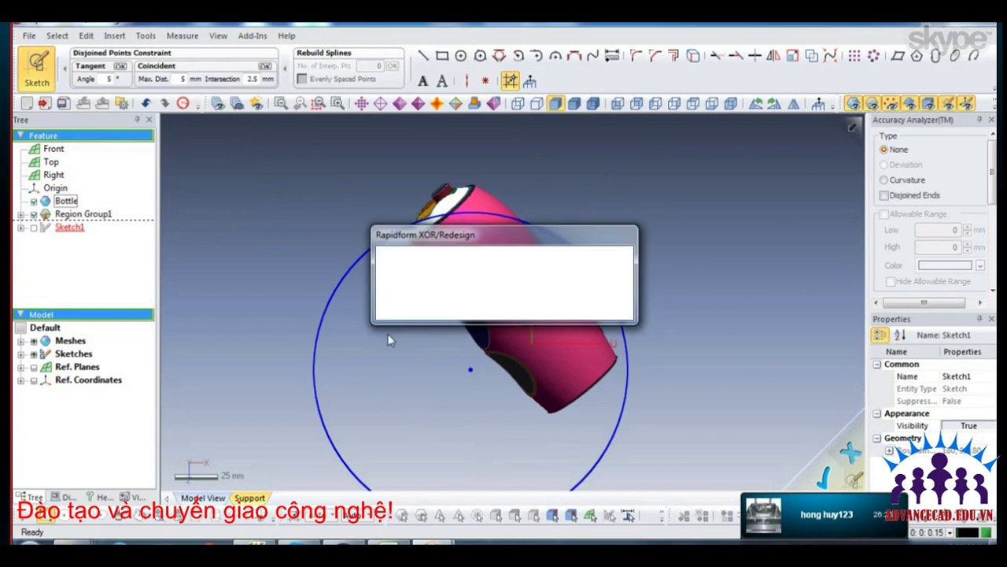
pyautogui.click(487, 299)
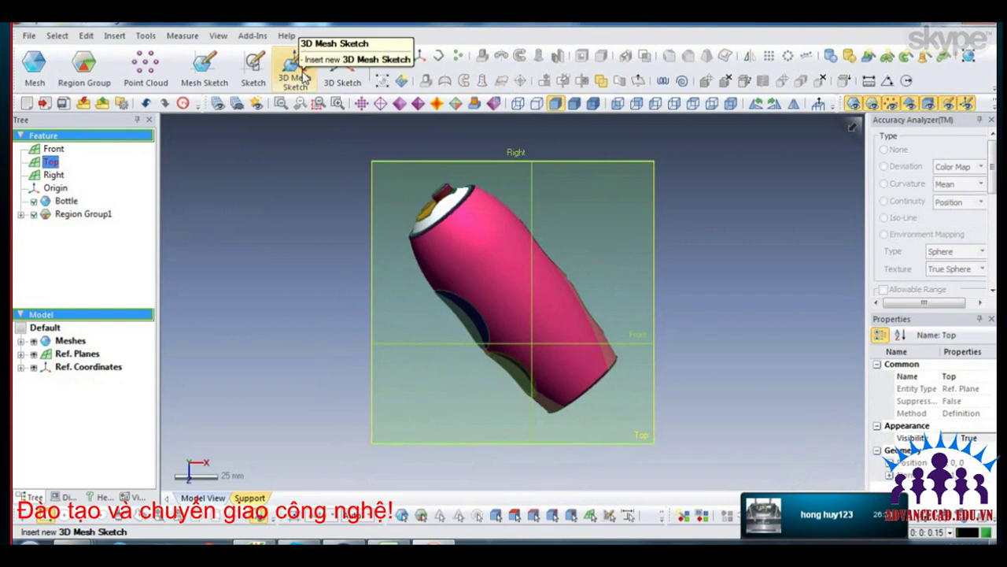
# Draw a Spline on Mesh in a 3D Mesh Sketch from the bottle neck down its side.
pyautogui.click(299, 72)
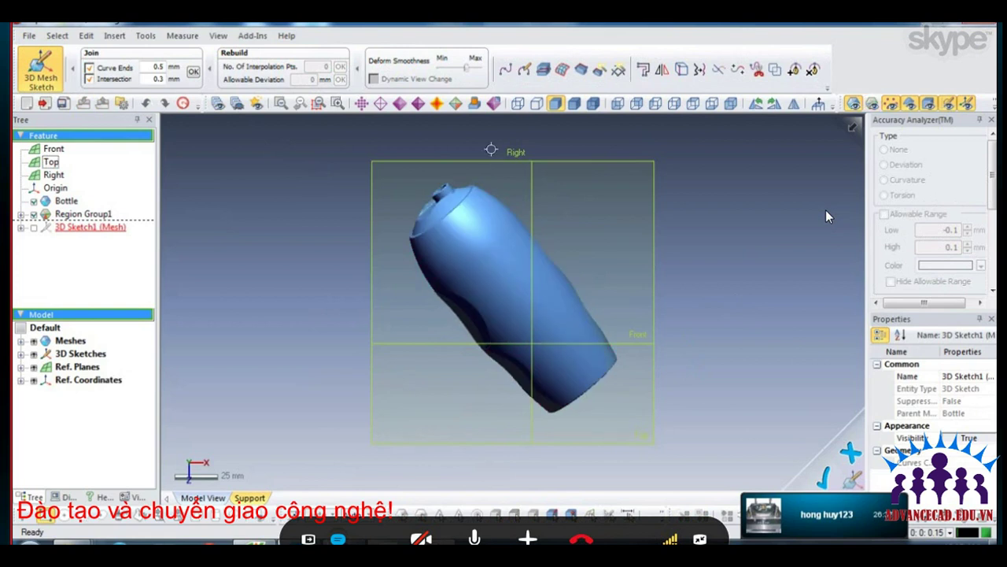
pyautogui.click(506, 69)
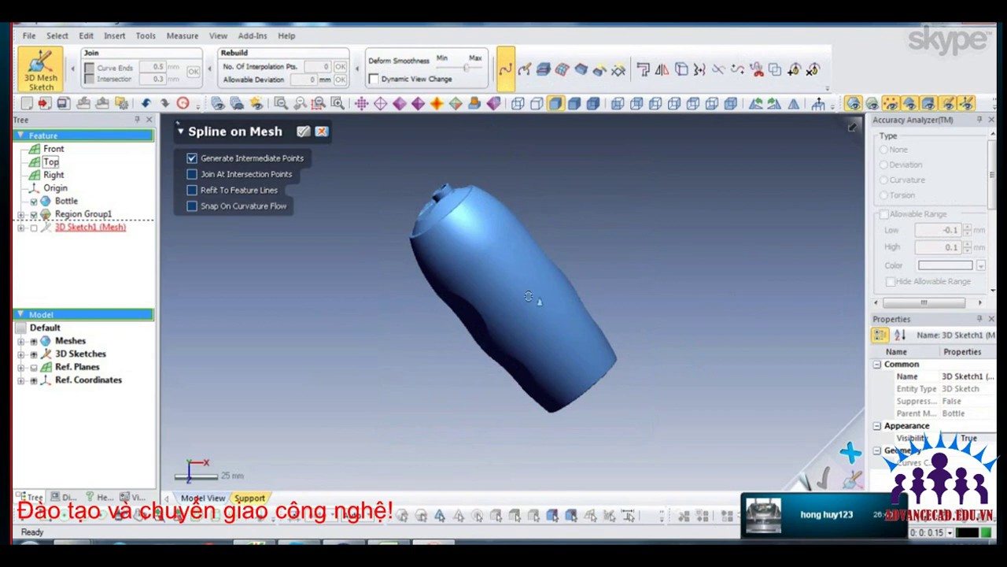
pyautogui.click(462, 209)
pyautogui.click(549, 331)
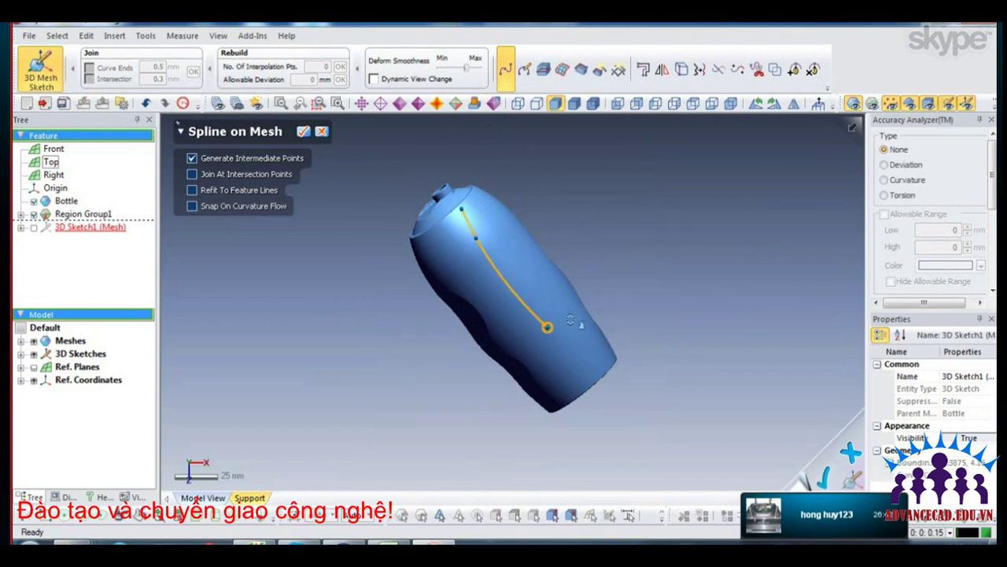
pyautogui.click(560, 288)
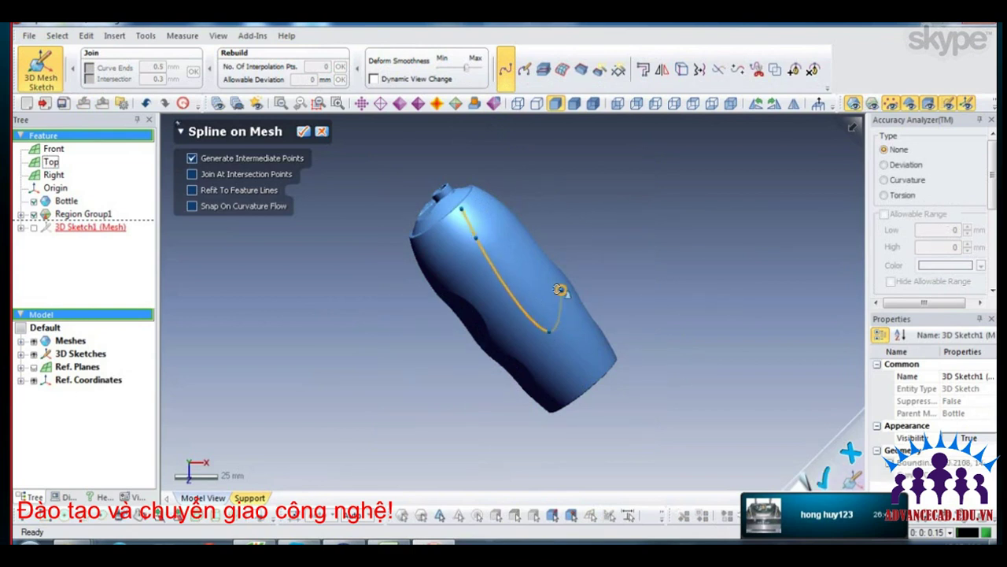
pyautogui.click(322, 132)
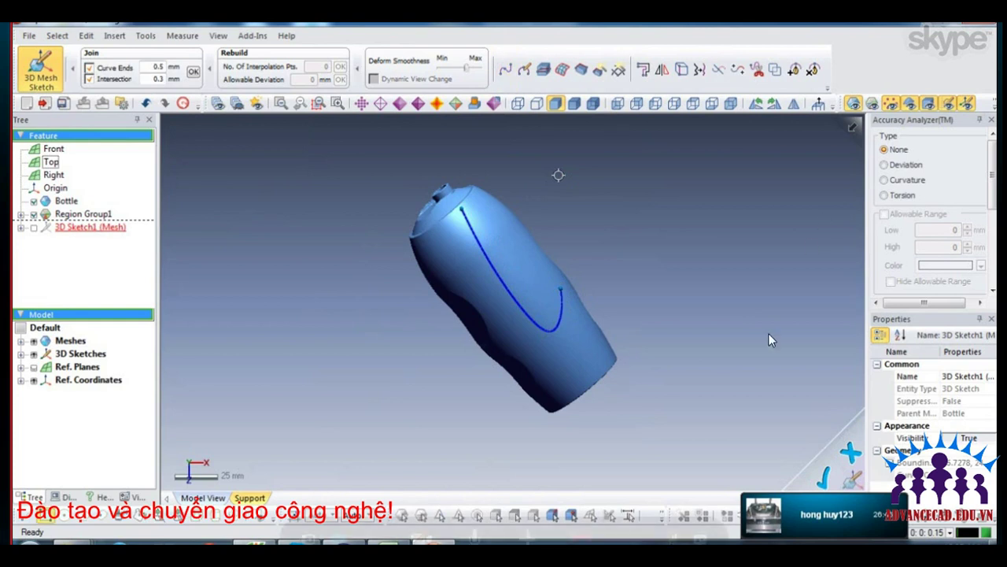
# View the bottle end-on, check Curve 1's length, then rotate to see the side.
pyautogui.hotkey('ctrl', '6')
pyautogui.click(495, 244)
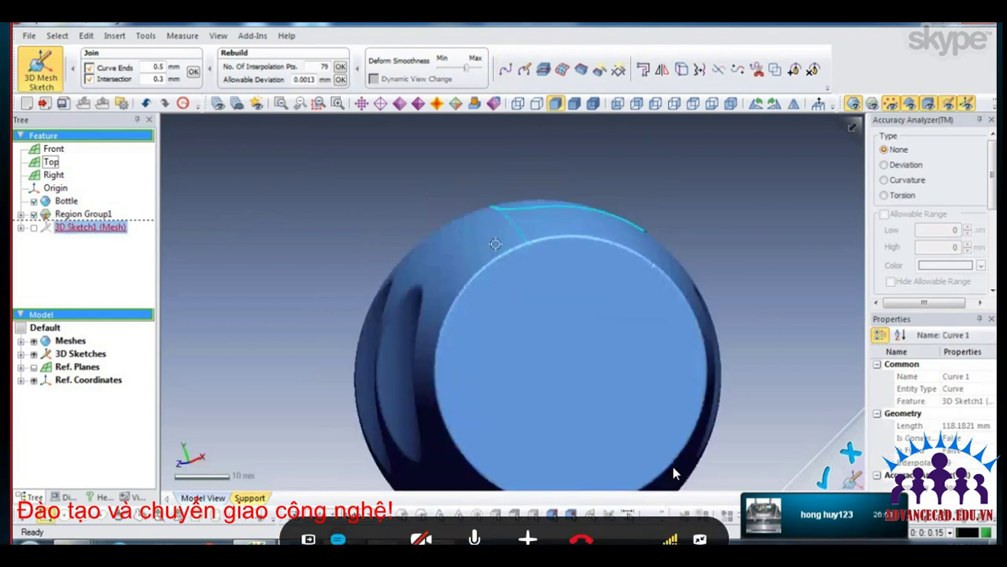
pyautogui.click(580, 158)
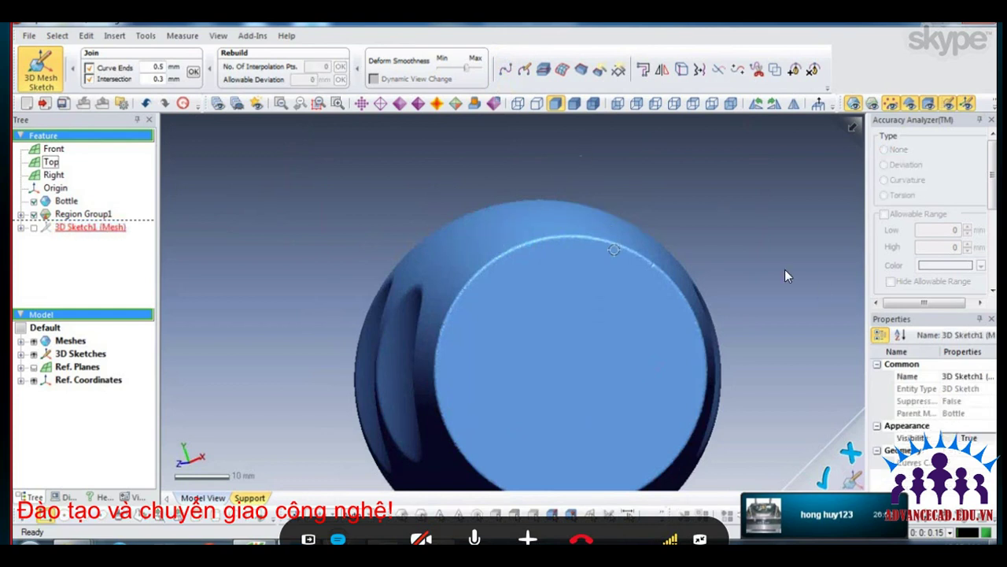
pyautogui.scroll(-3, 784, 269)
pyautogui.moveTo(614, 256); pyautogui.dragTo(597, 309, button='right')
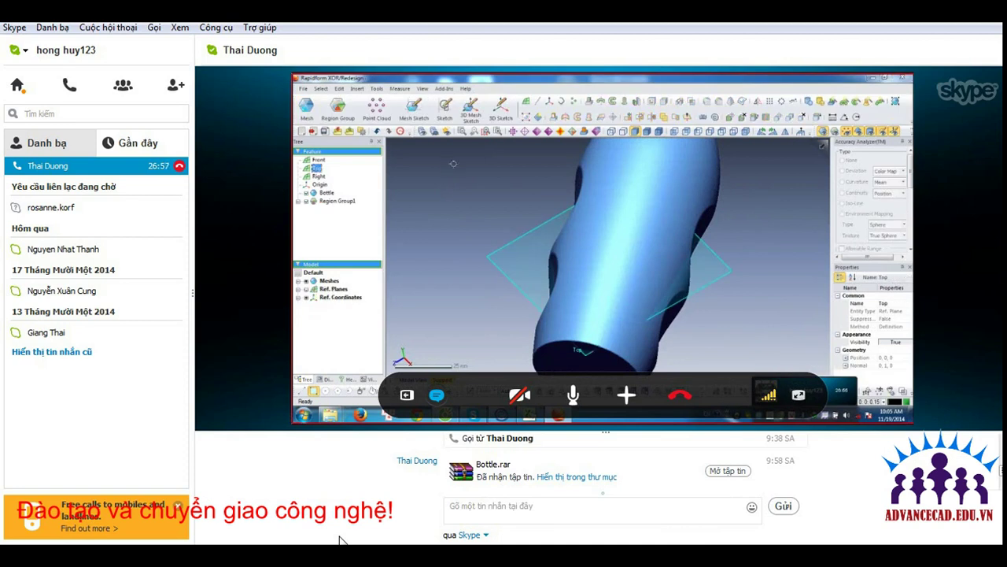
# Open a Windows Explorer Libraries window over the Skype call.
pyautogui.click(406, 543)
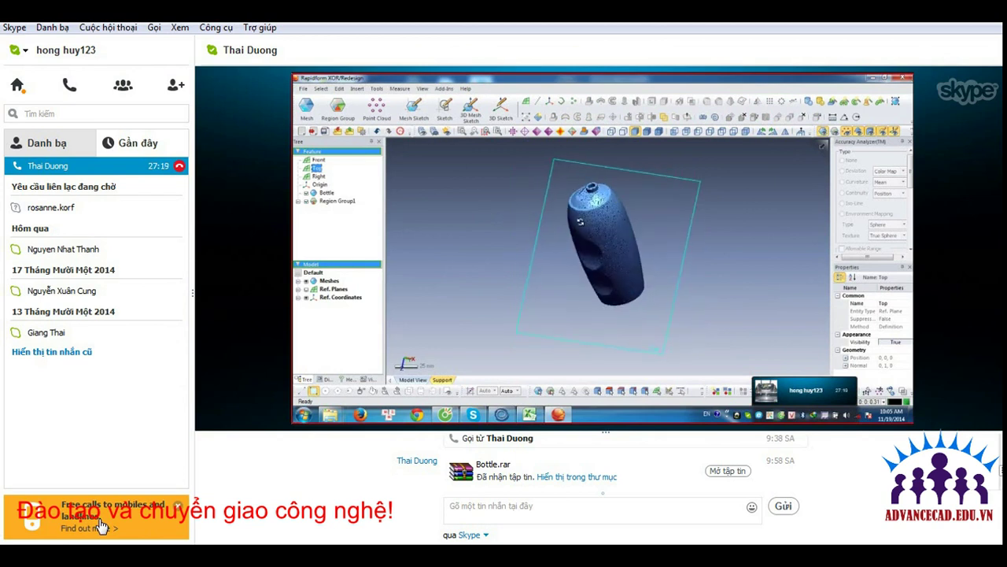
pyautogui.press('super+e')
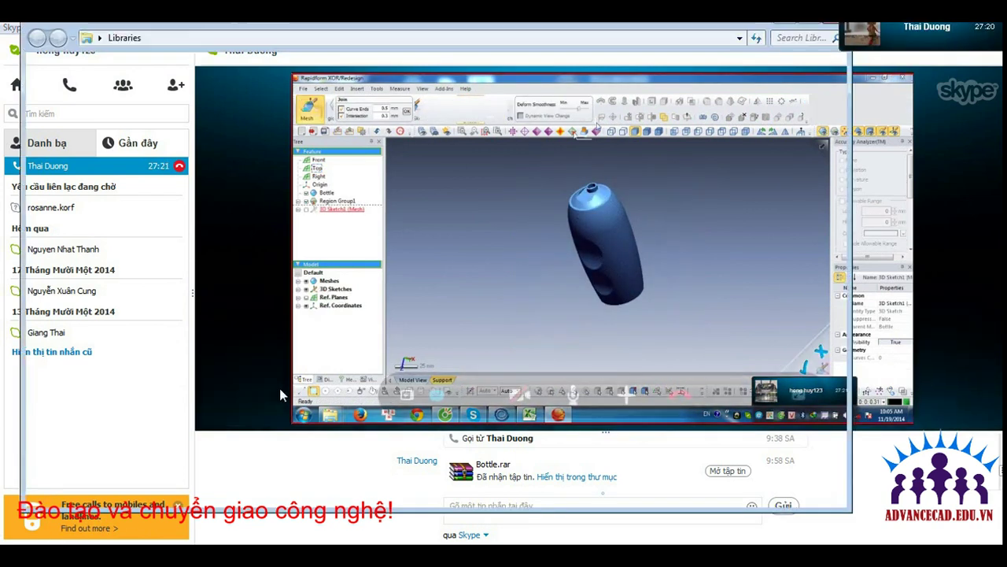
# Browse the New Volume drive and scroll through its folder list.
pyautogui.click(121, 324)
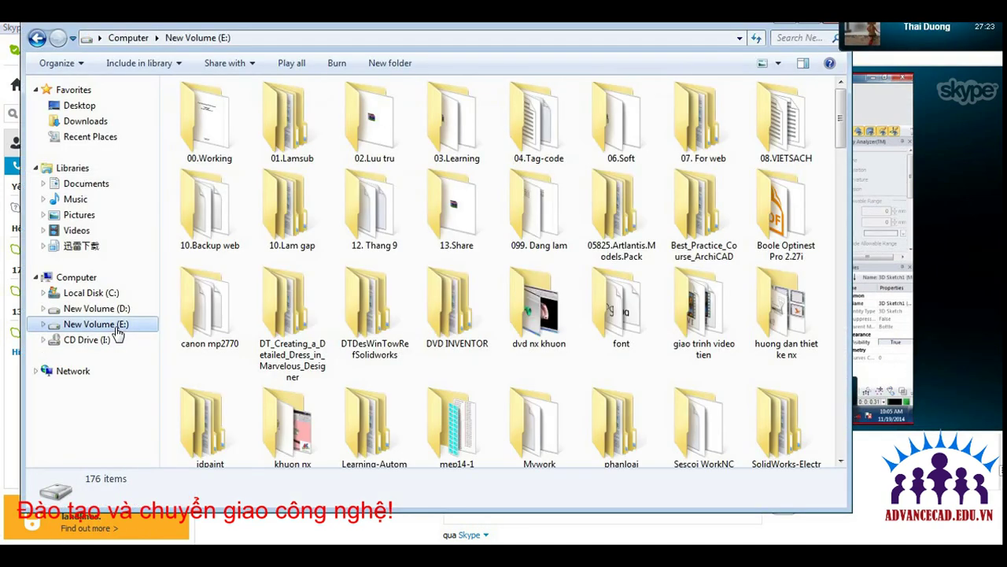
pyautogui.click(403, 323)
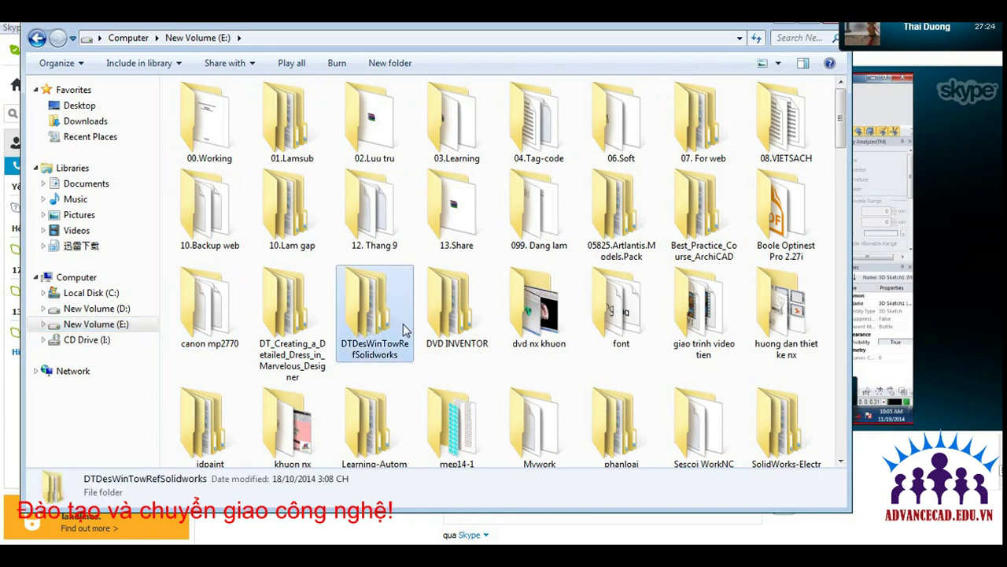
pyautogui.scroll(-10, 403, 327)
pyautogui.scroll(5, 403, 324)
pyautogui.scroll(5, 403, 324)
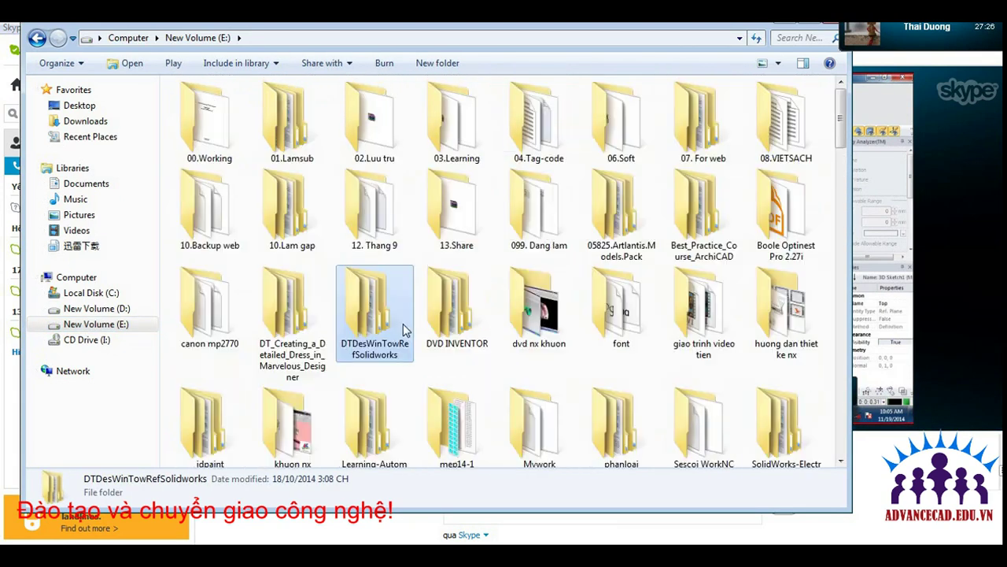
pyautogui.scroll(-2, 403, 329)
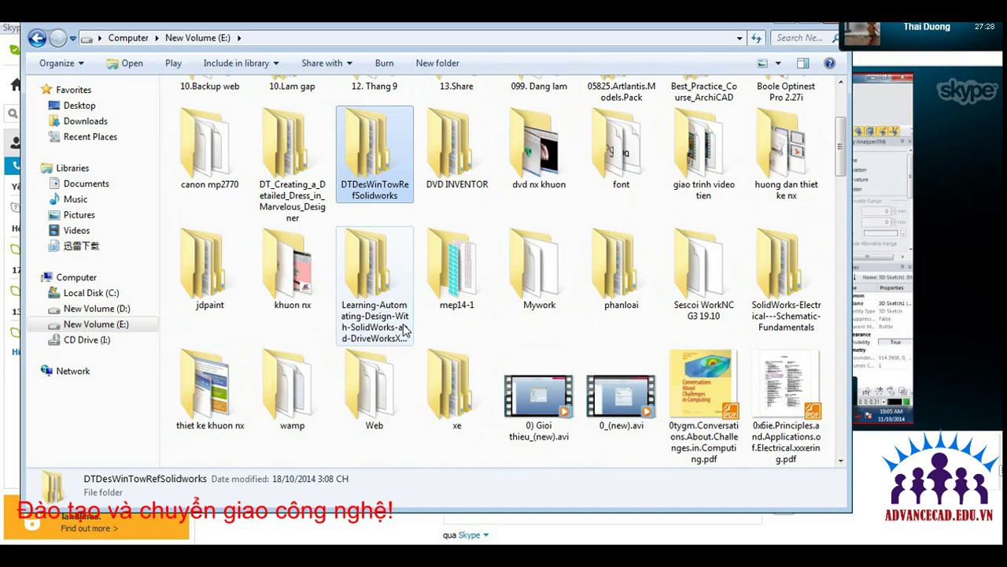
pyautogui.scroll(2, 403, 329)
pyautogui.scroll(-2, 403, 323)
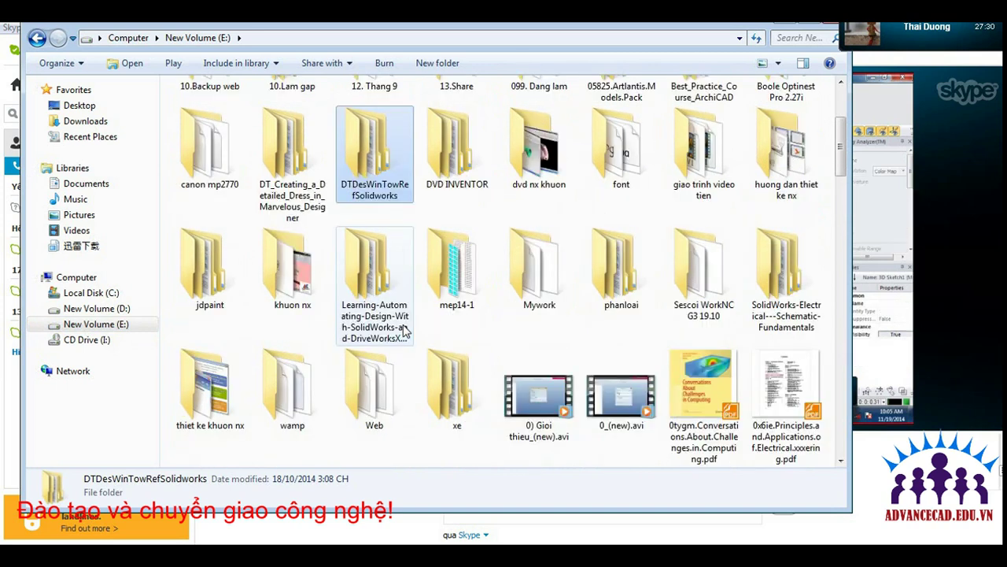
pyautogui.scroll(2, 403, 325)
# Open the wincc72-1 folder on drive D: and go back to the drive's top level.
pyautogui.click(130, 308)
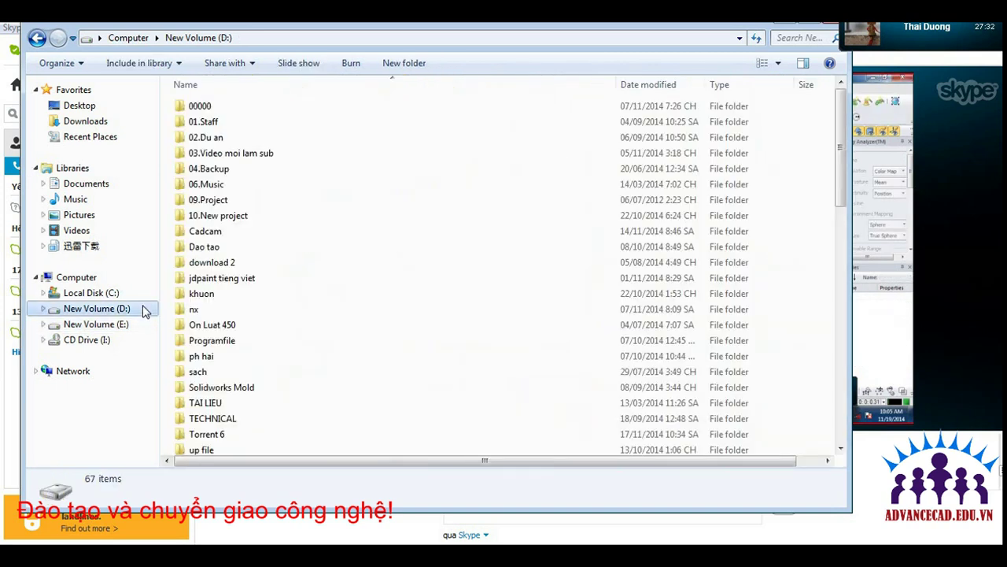
pyautogui.click(354, 307)
pyautogui.scroll(-3, 353, 308)
pyautogui.doubleClick(354, 307)
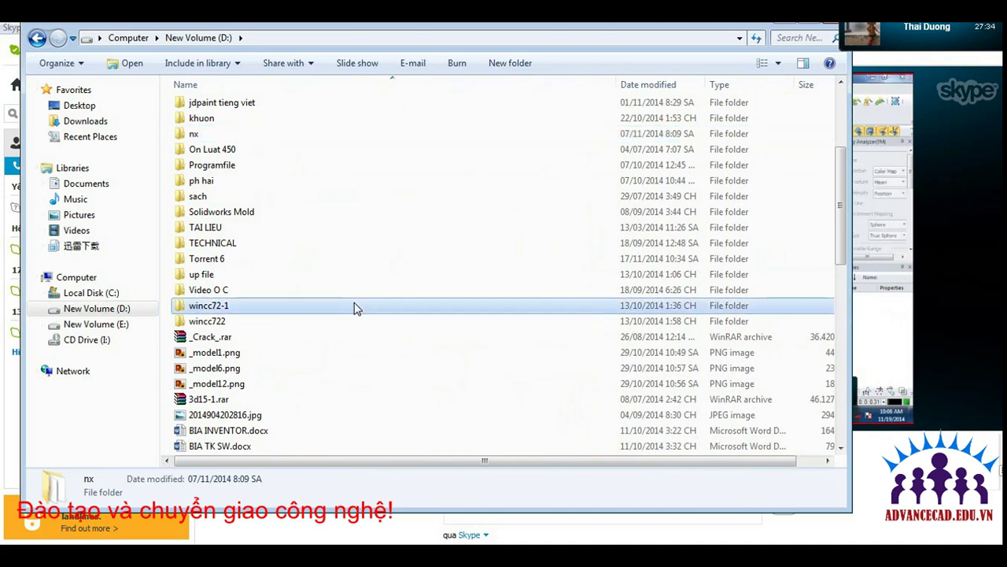
pyautogui.click(37, 37)
pyautogui.scroll(-2, 322, 331)
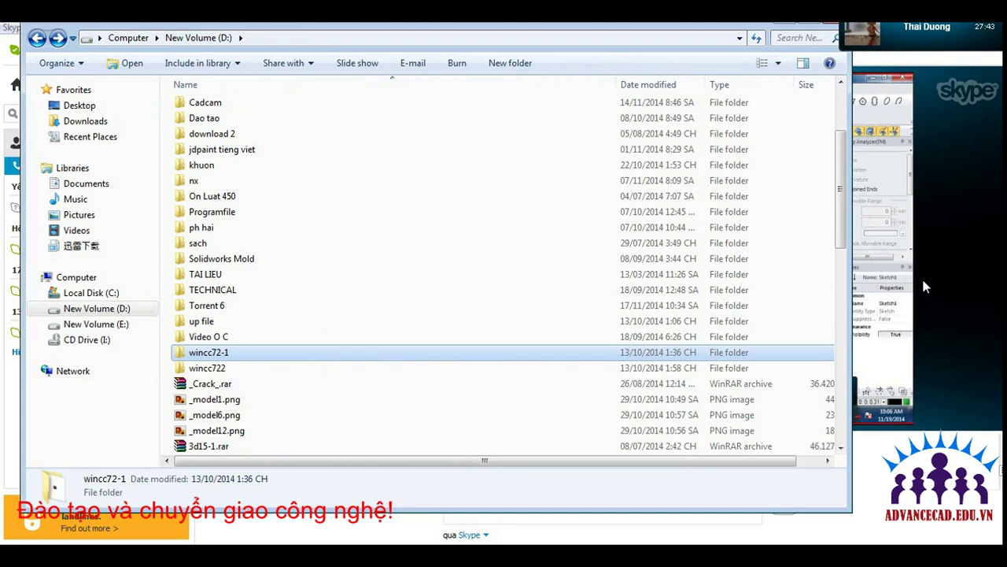
pyautogui.click(586, 521)
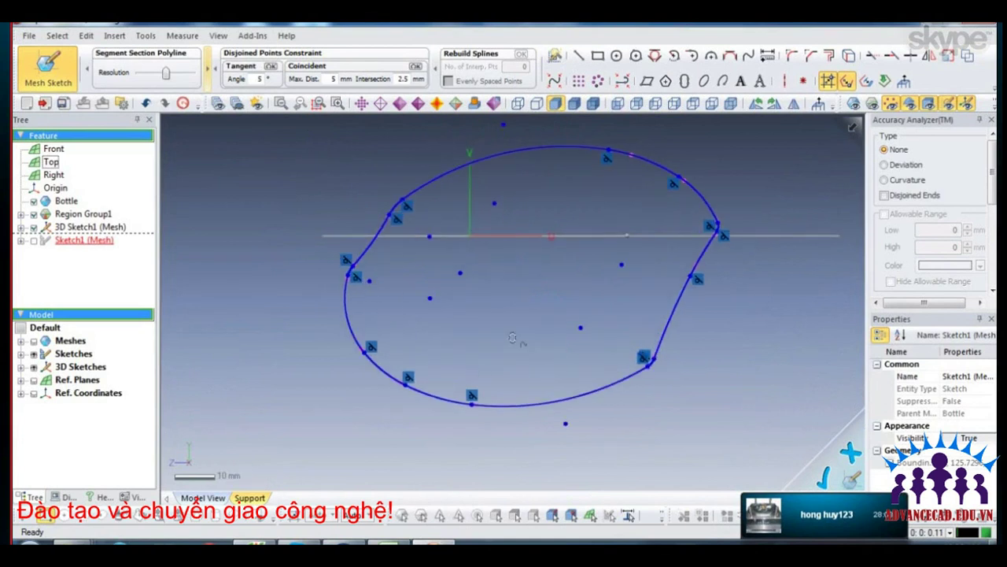
# Exit the bottle's section sketch.
pyautogui.click(849, 452)
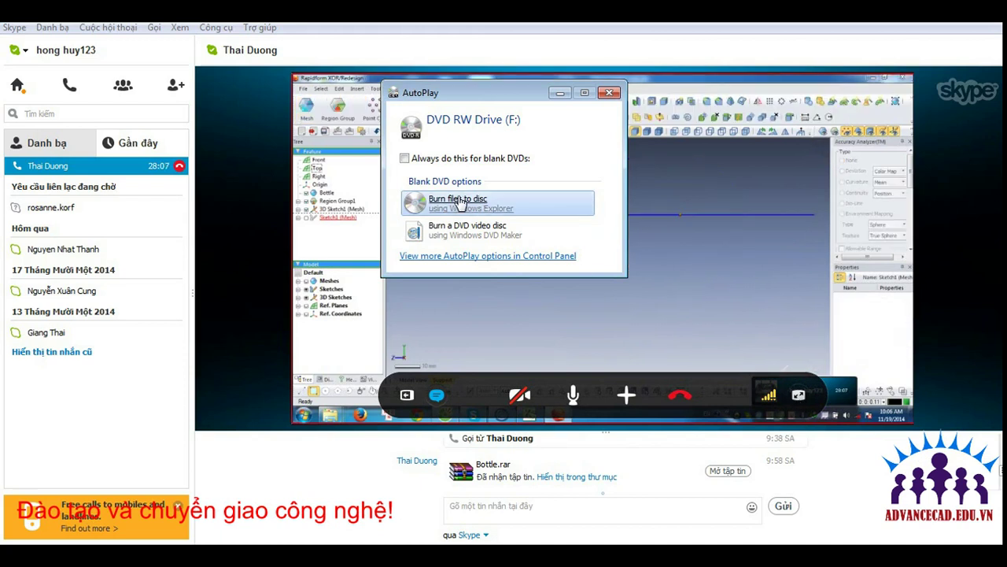
# Set up the blank DVD with disc title '1' for CD/DVD players, then return to drive D:.
pyautogui.click(460, 201)
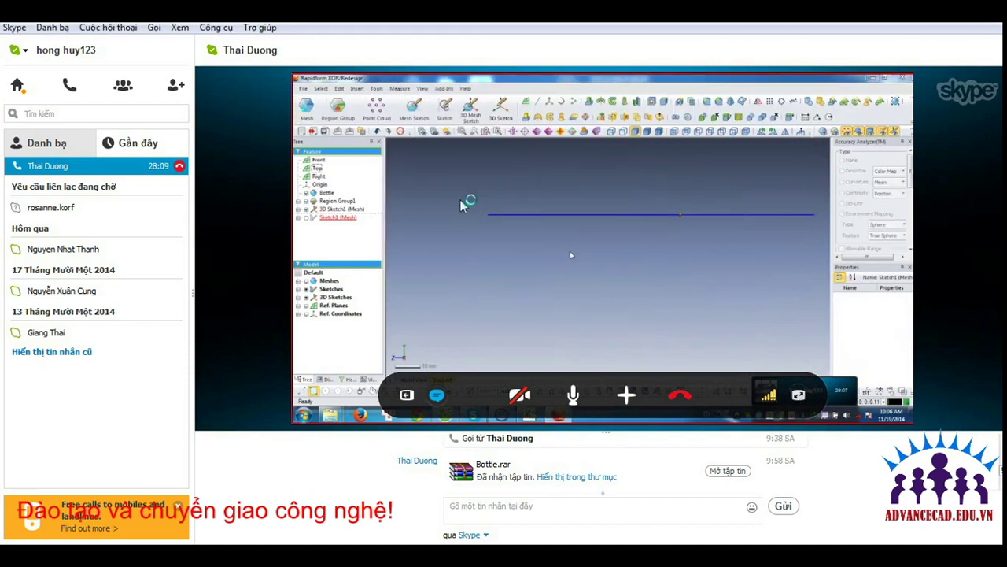
pyautogui.write('1')
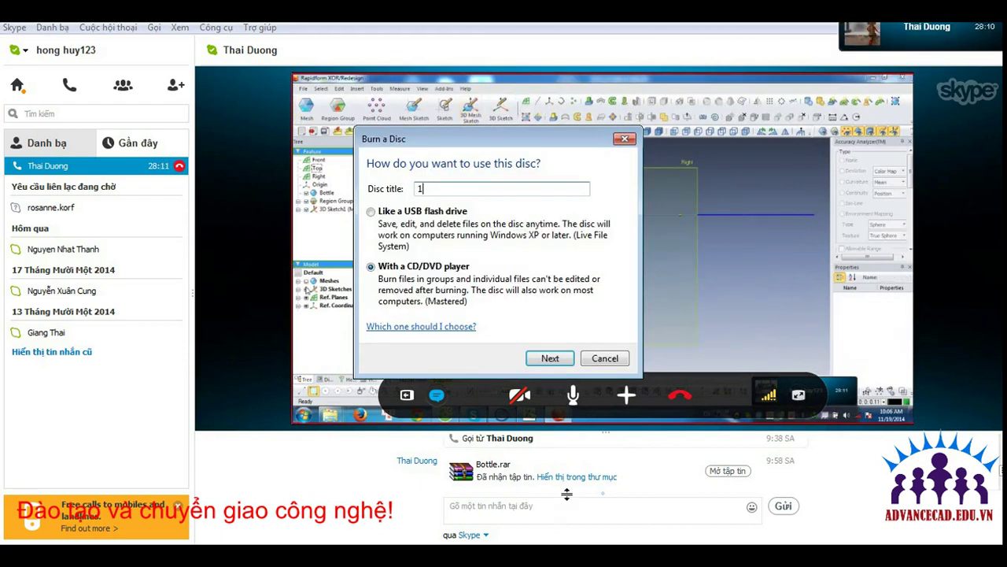
pyautogui.click(550, 359)
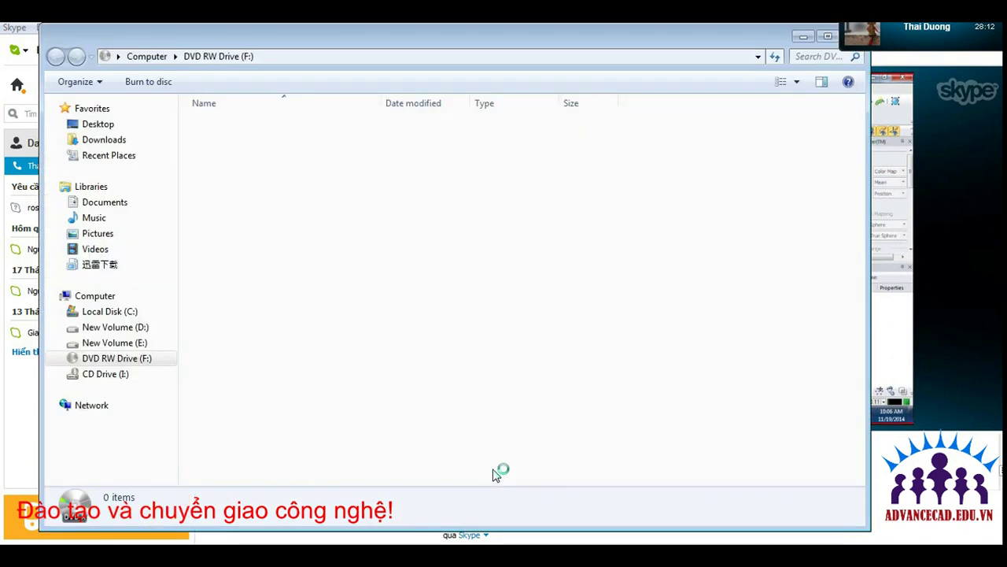
pyautogui.click(799, 38)
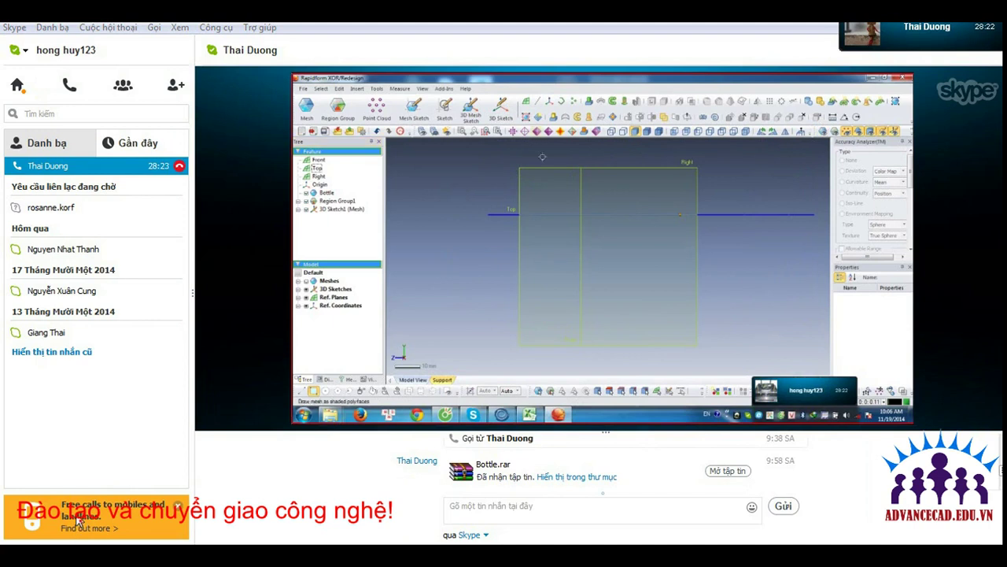
pyautogui.hotkey('alt', 'Tab')
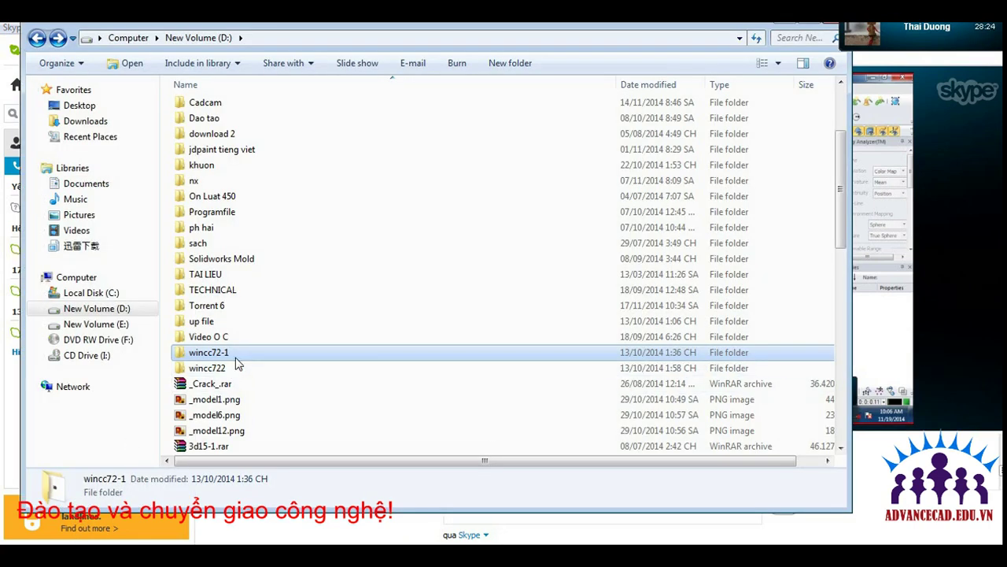
# Burn the wincc72-1 folder to DVD with UltraISO at 8X and move the progress window aside.
pyautogui.rightClick(237, 361)
pyautogui.click(460, 349)
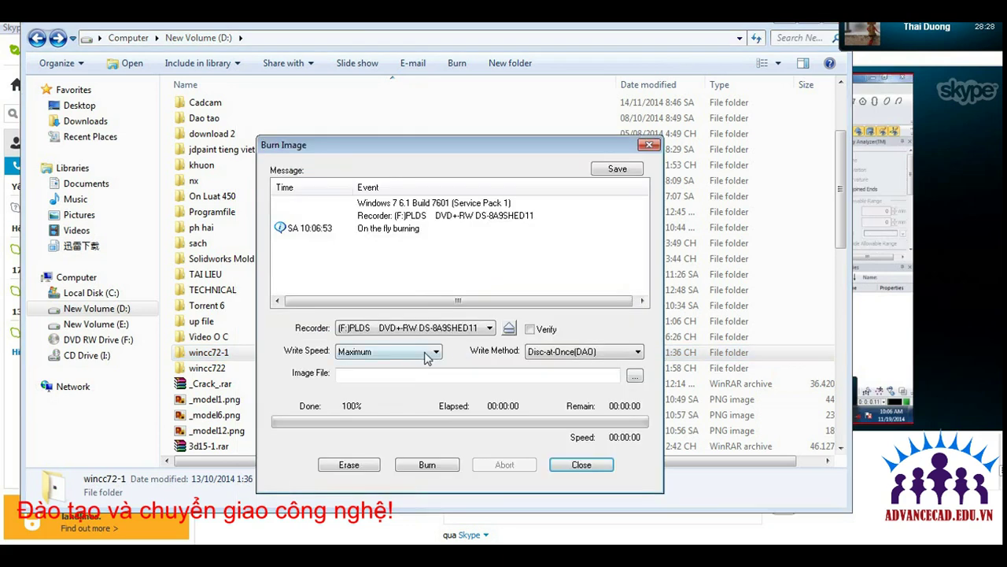
pyautogui.click(427, 356)
pyautogui.click(411, 367)
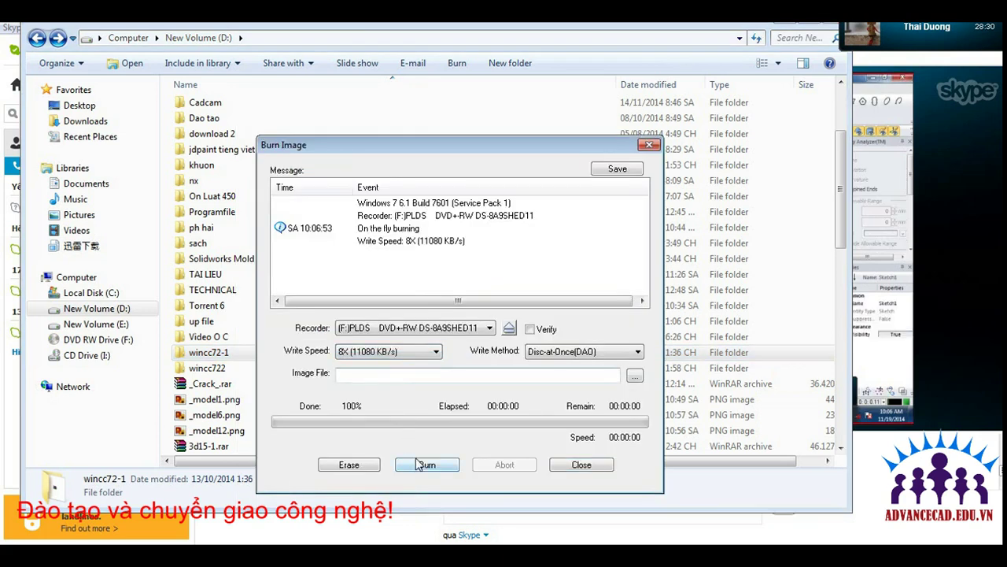
pyautogui.click(417, 464)
pyautogui.click(61, 279)
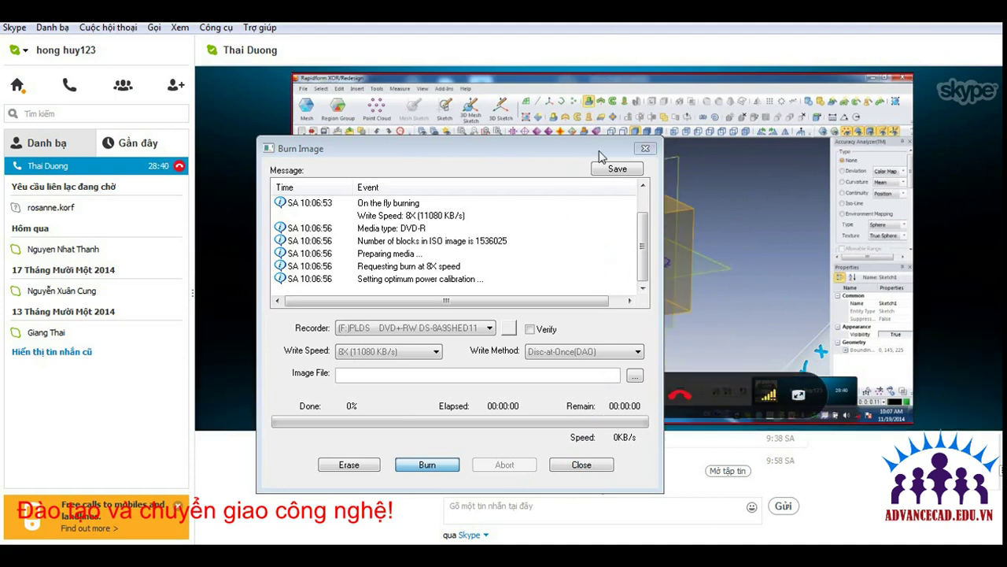
pyautogui.moveTo(468, 148); pyautogui.dragTo(709, 541)
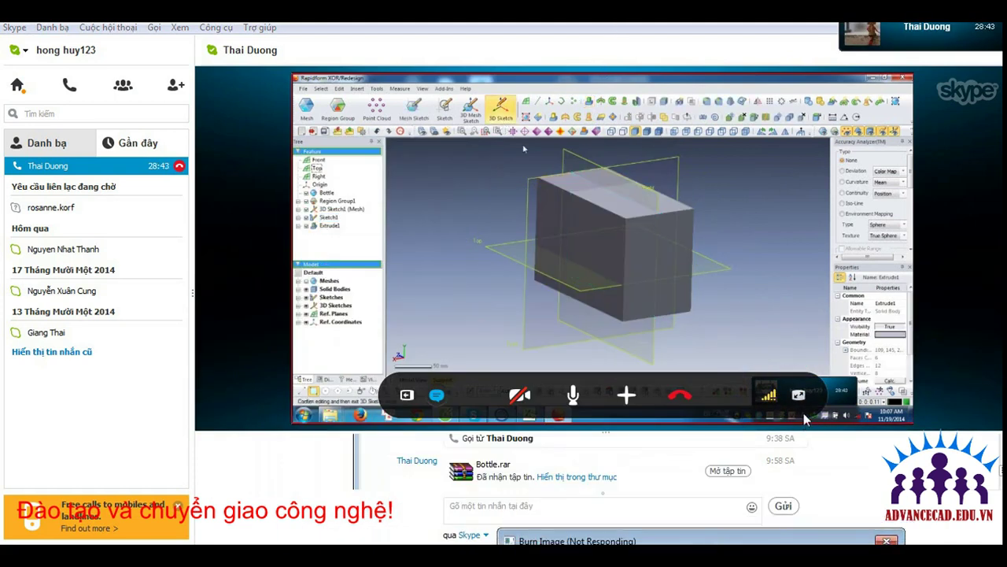
# Switch the shared Rapidform screen in the Skype call to full-screen.
pyautogui.click(799, 396)
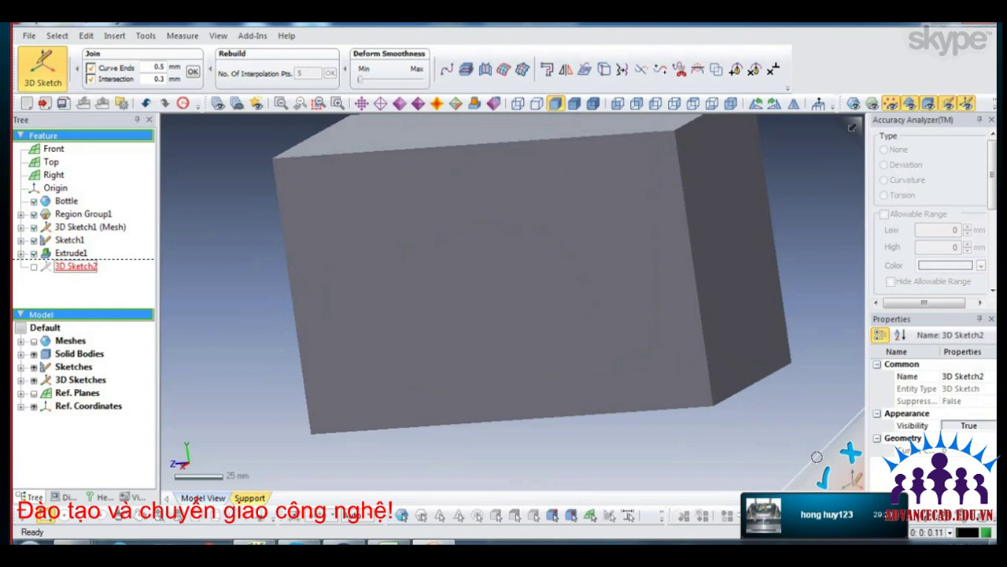
# Exit the empty 3D Sketch2 and turn the Extrude1 box to show its top face.
pyautogui.click(825, 477)
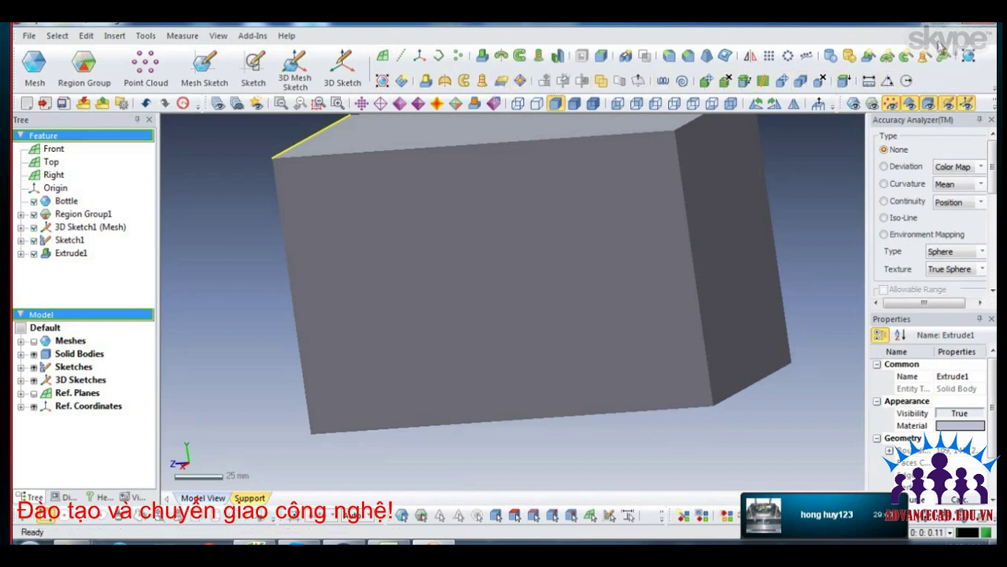
pyautogui.click(453, 161)
pyautogui.moveTo(453, 161); pyautogui.dragTo(317, 375, button='right')
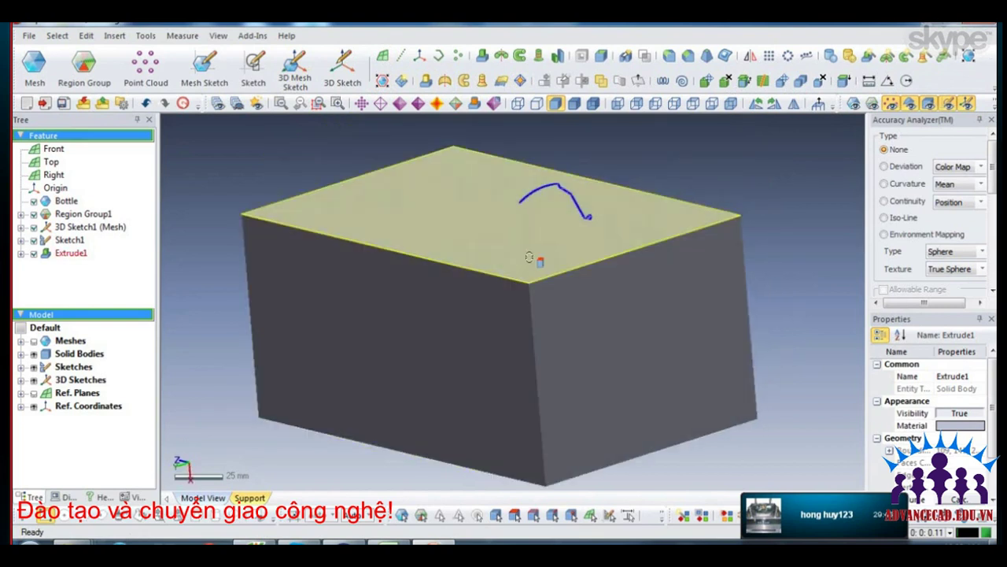
# Select the box's top face and bring up the Insert menu commands.
pyautogui.click(526, 263)
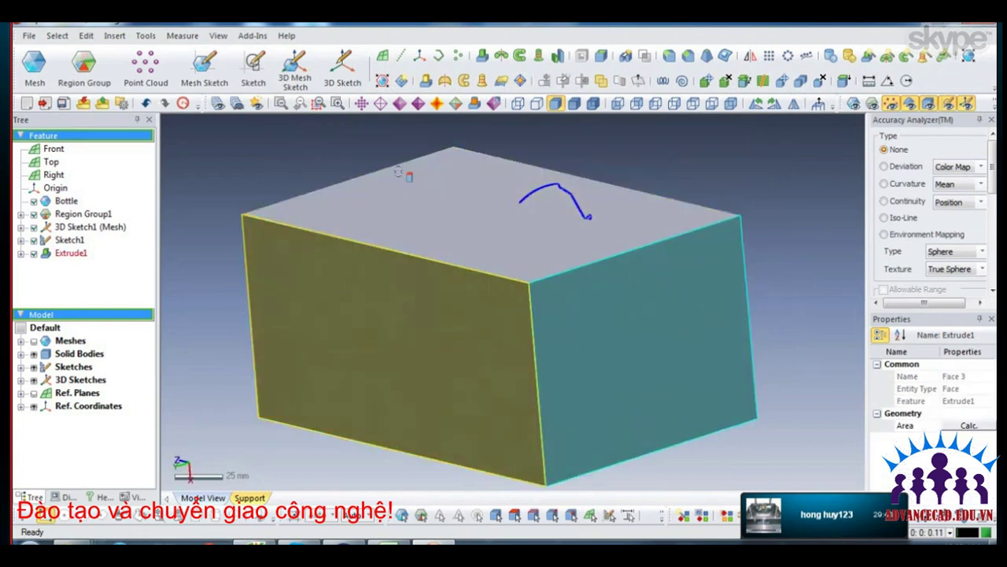
pyautogui.click(407, 170)
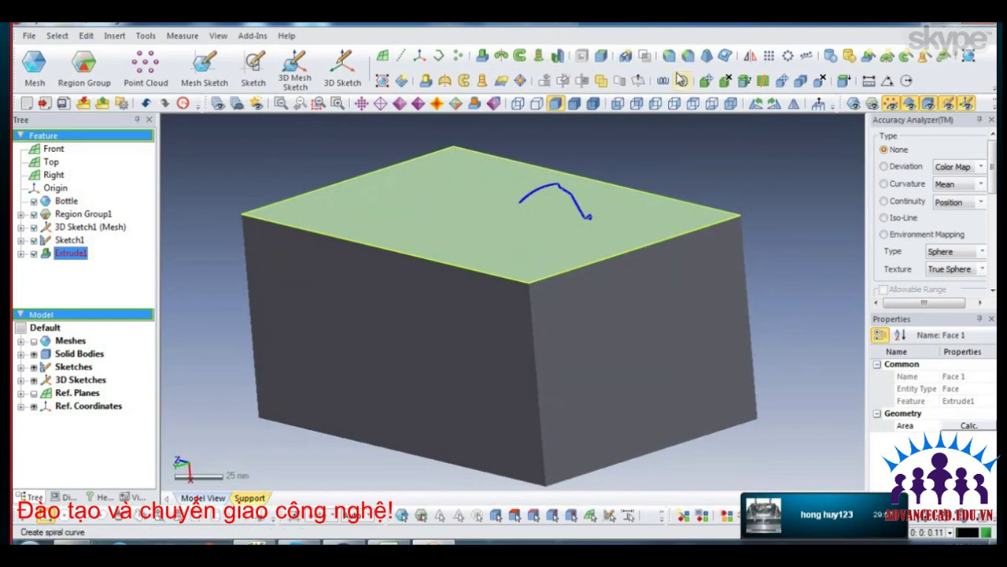
pyautogui.click(149, 41)
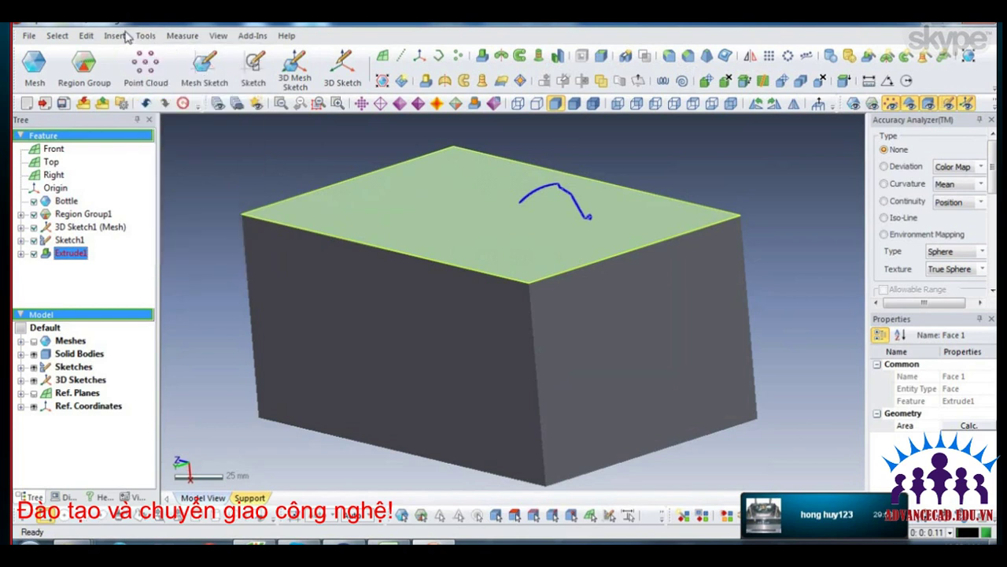
pyautogui.click(125, 39)
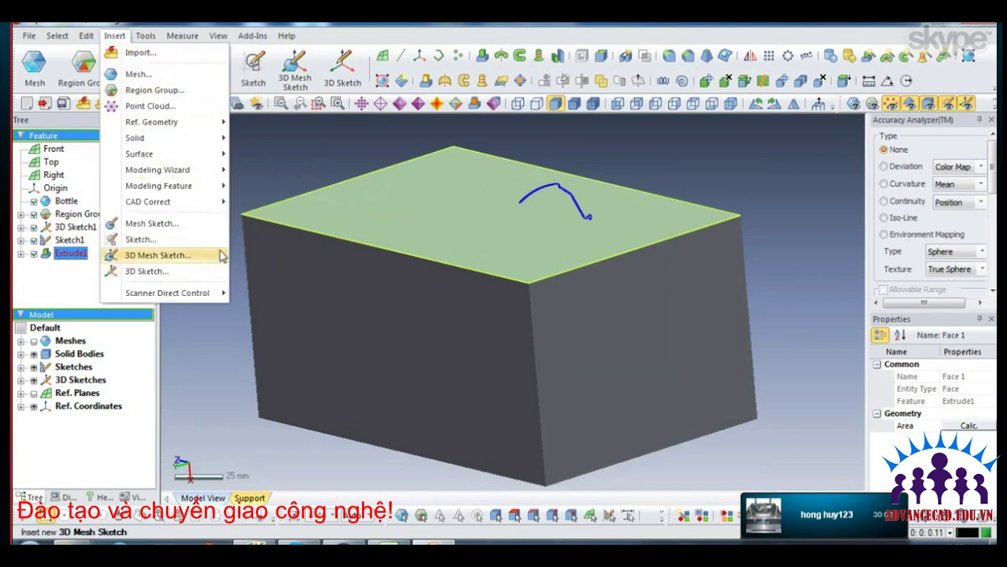
pyautogui.click(311, 141)
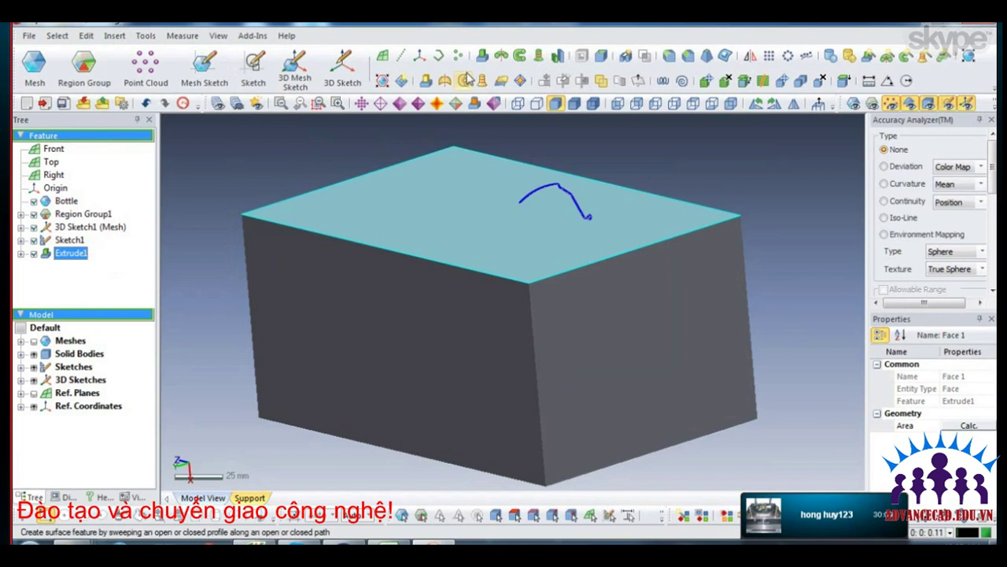
pyautogui.click(558, 57)
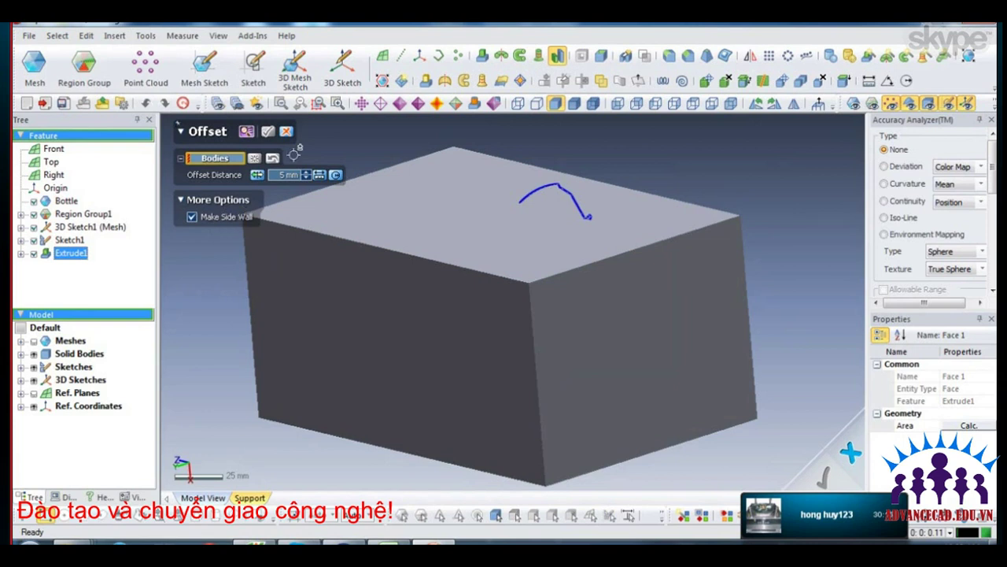
pyautogui.click(288, 134)
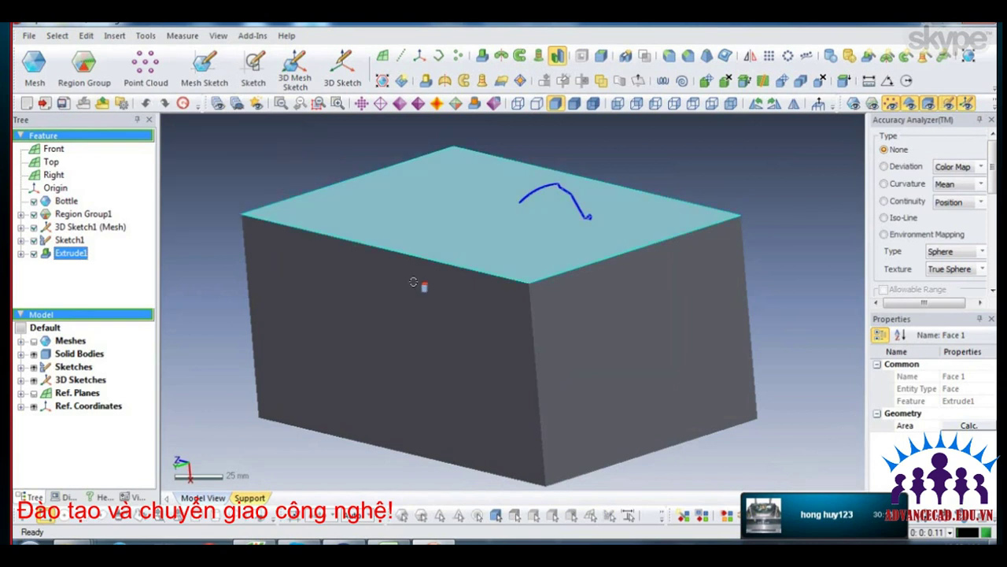
pyautogui.click(276, 146)
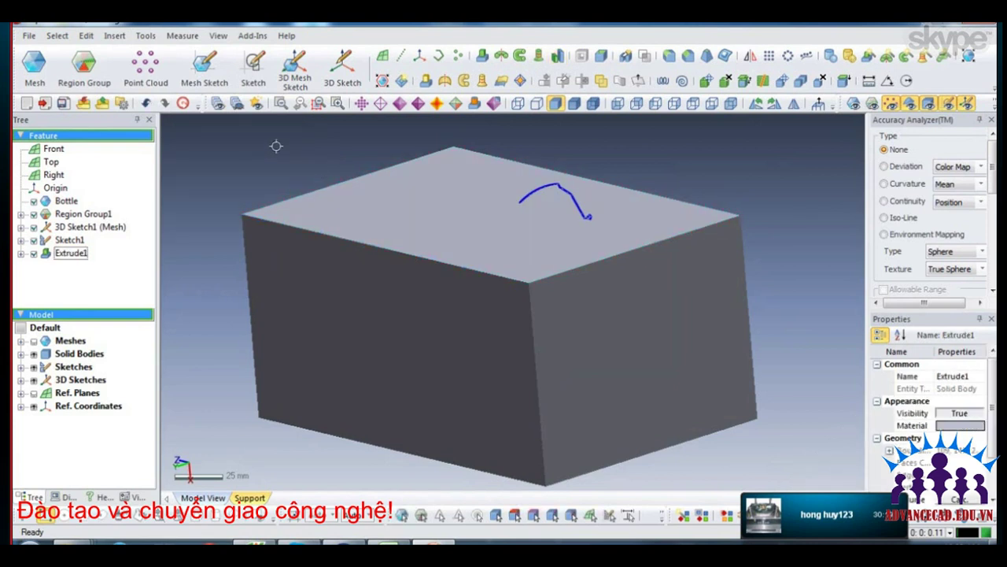